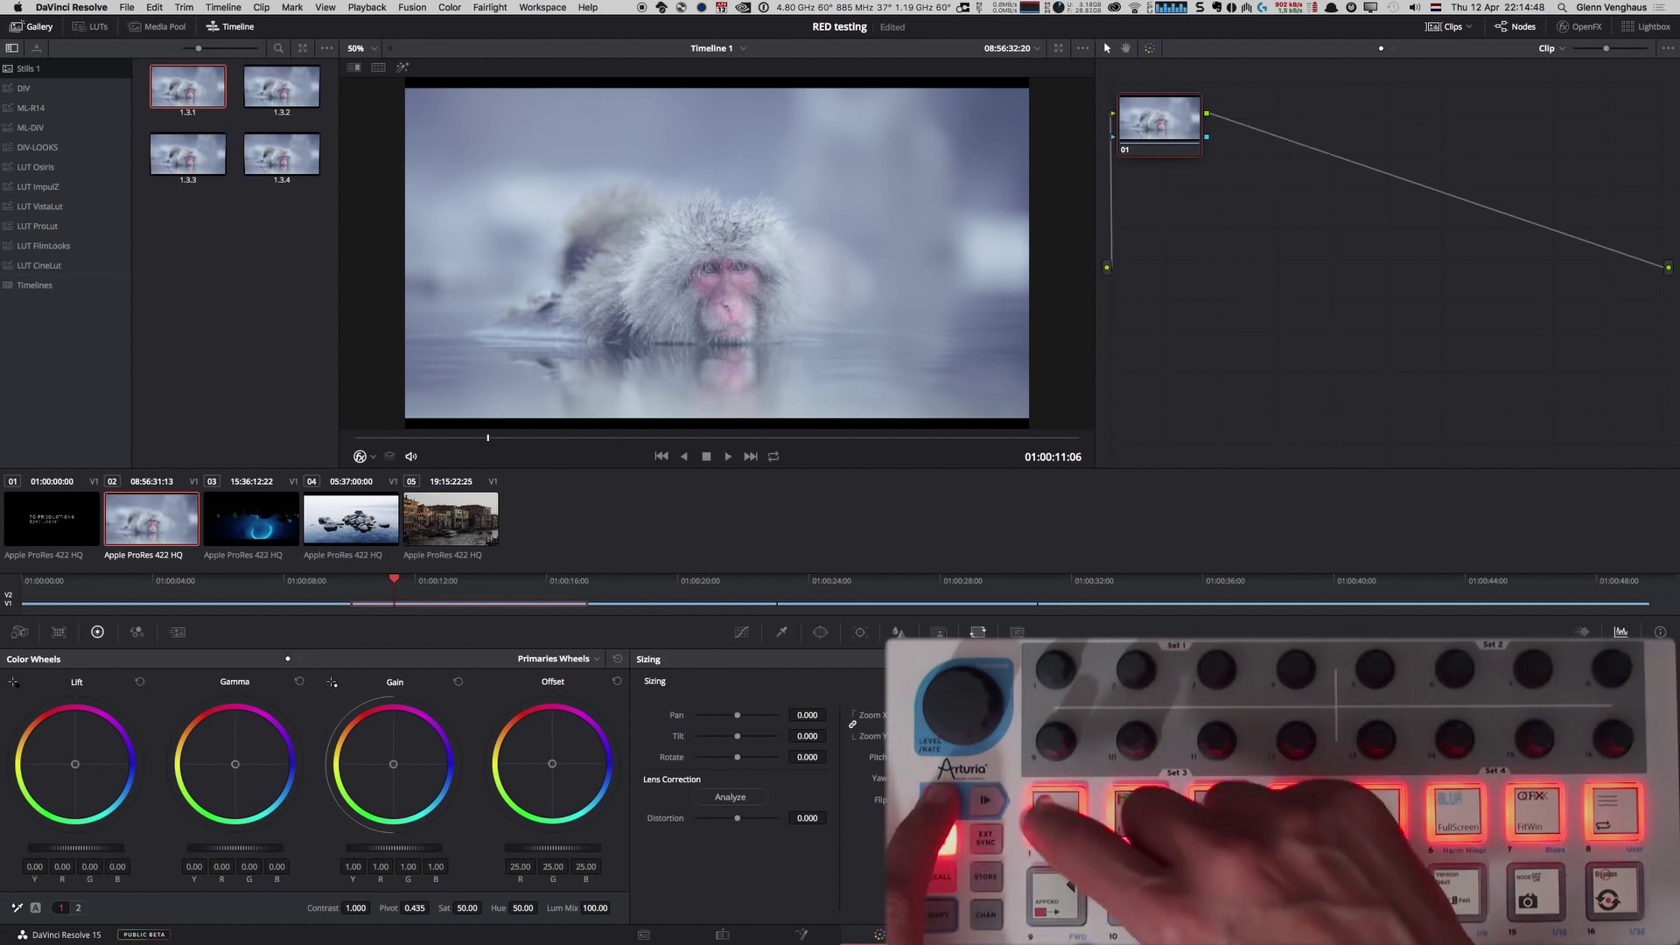
Cycle through the Media, Color, Edit, Fairlight and Deliver pages and return to the Color page.
key(shift+2)
key(shift+5)
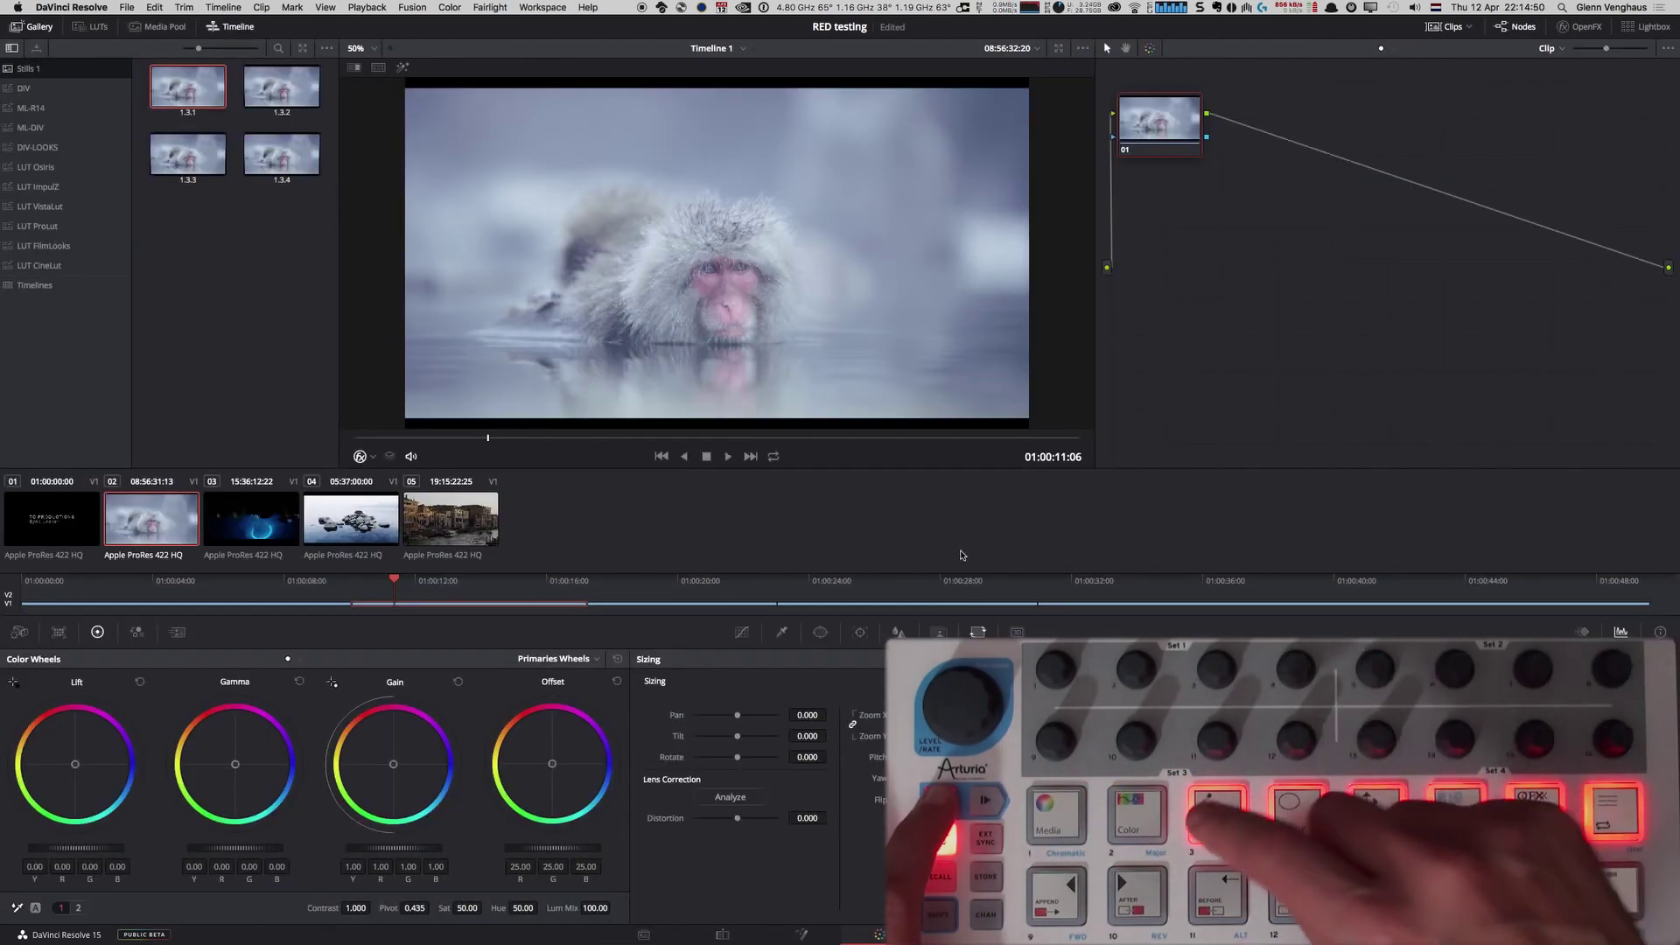
key(shift+3)
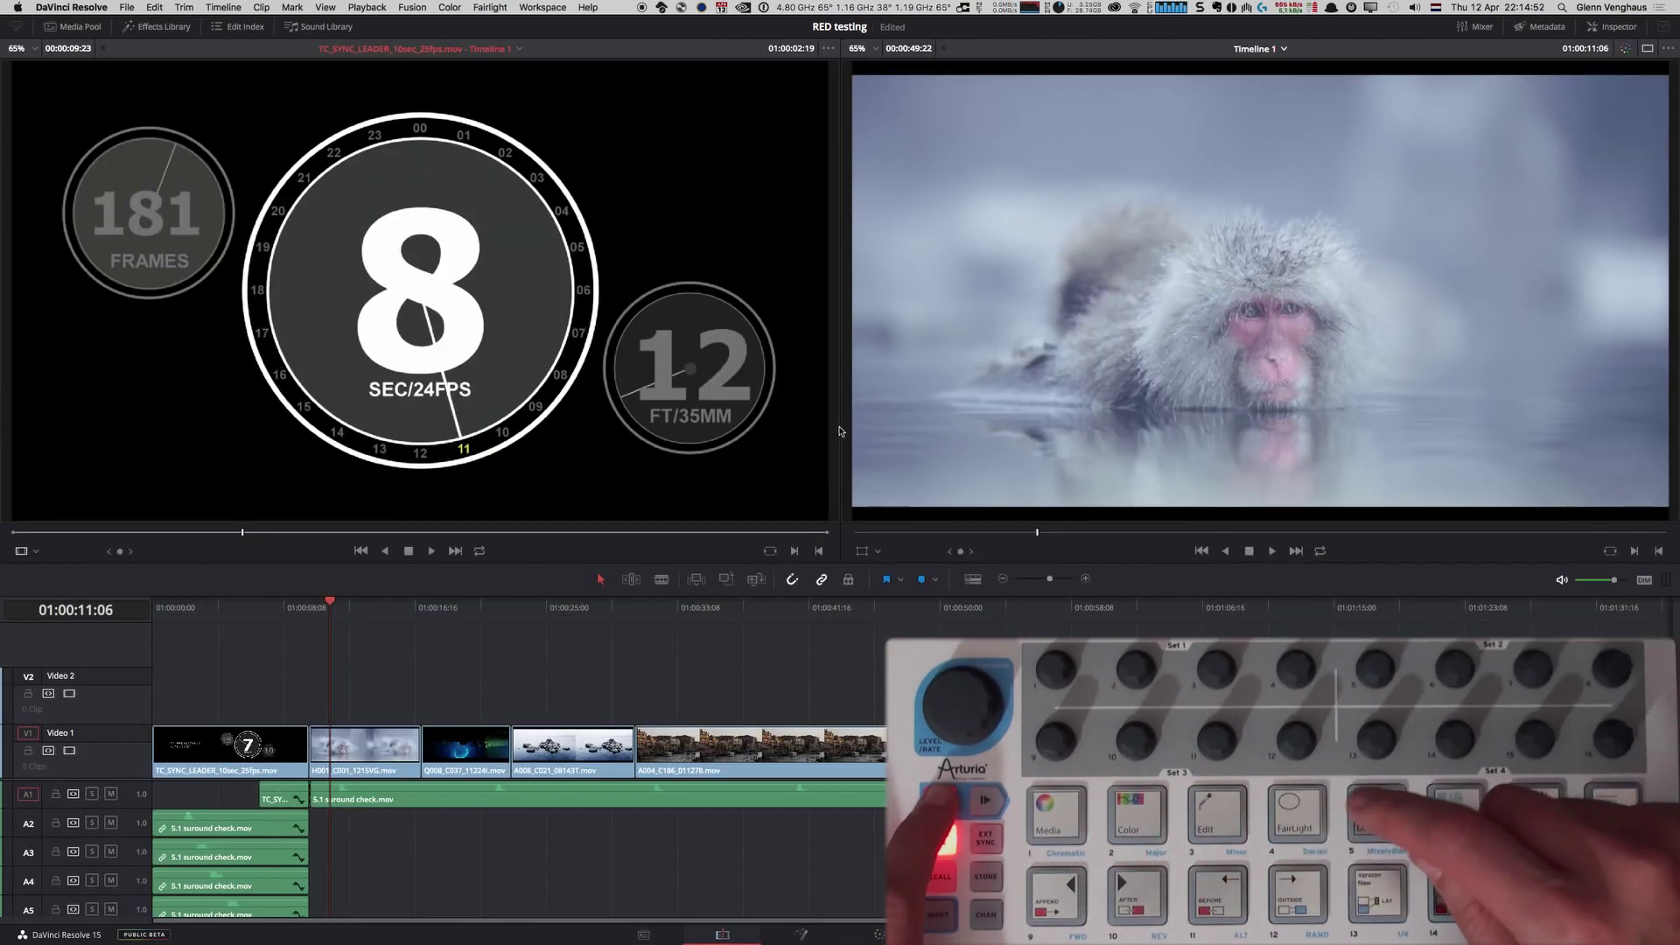
key(shift+6)
key(shift+7)
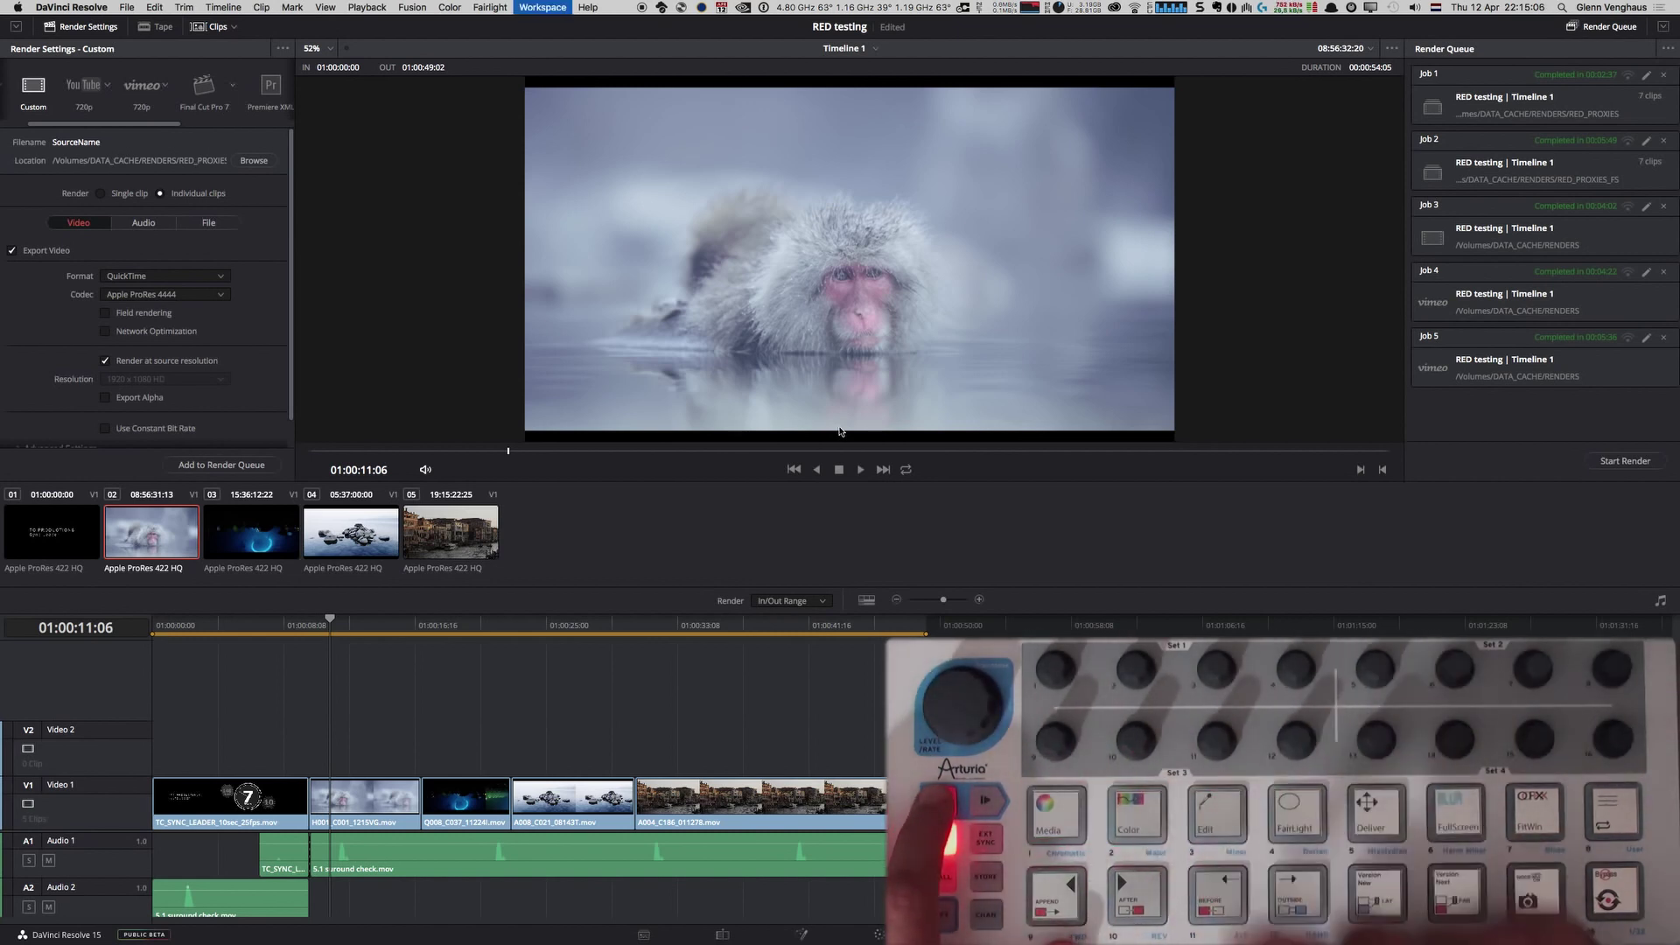
key(shift+5)
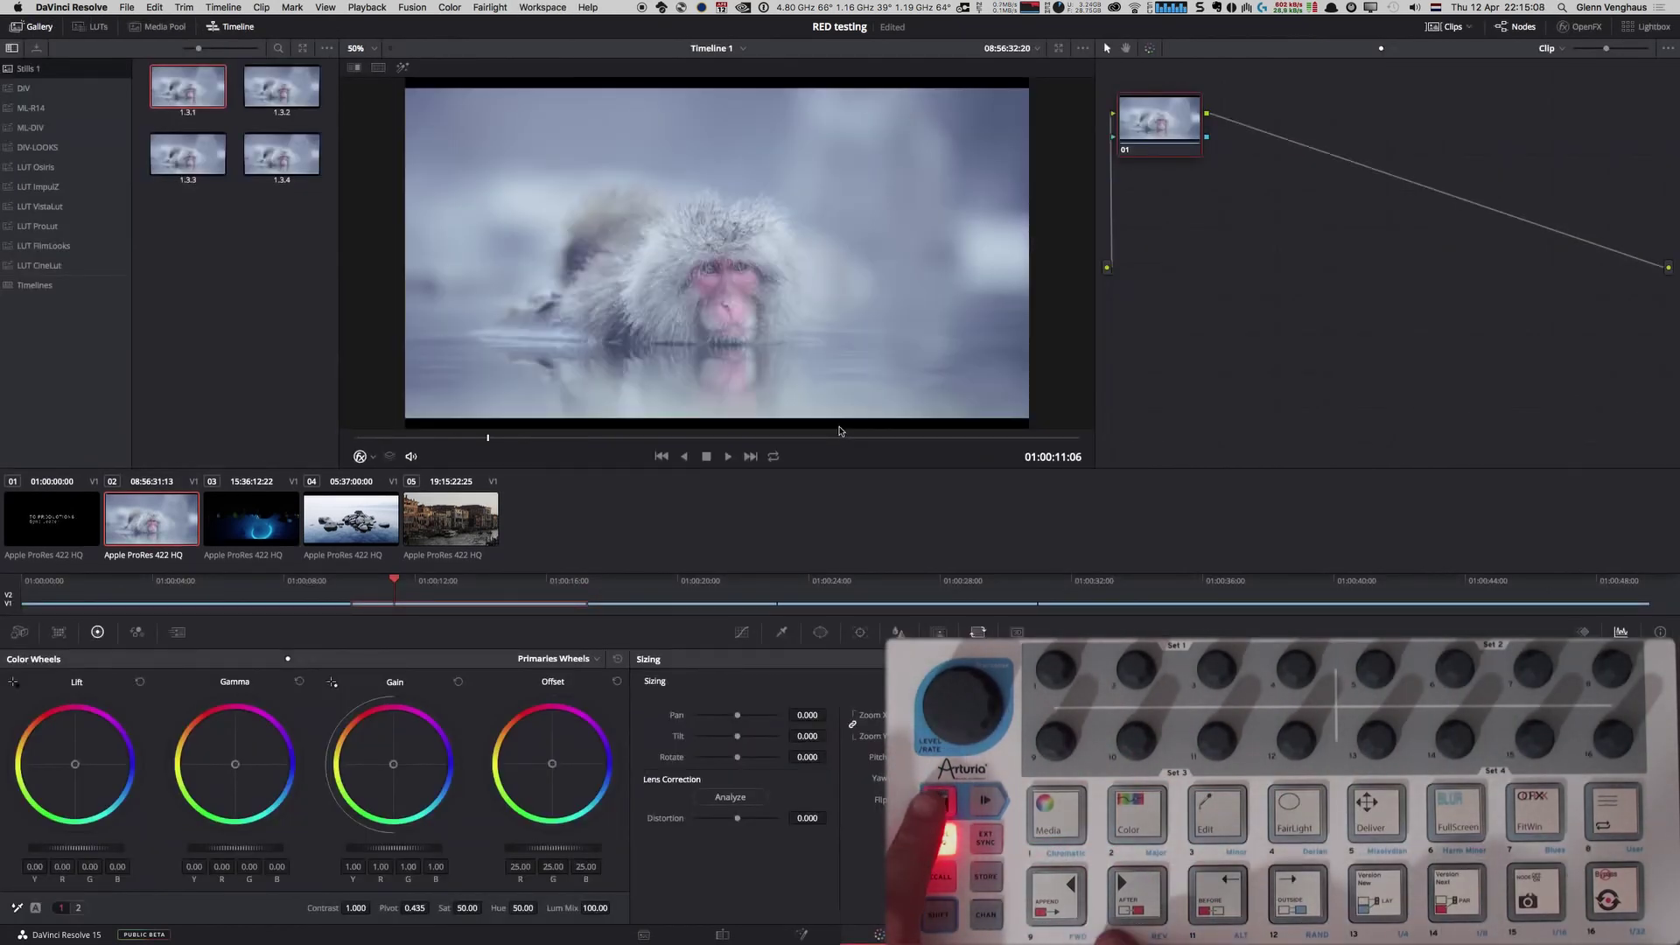
Build a branching node tree on the snow monkey clip with serial, outside and layer nodes, and reset all grades and nodes.
key(alt+s)
key(alt+s)
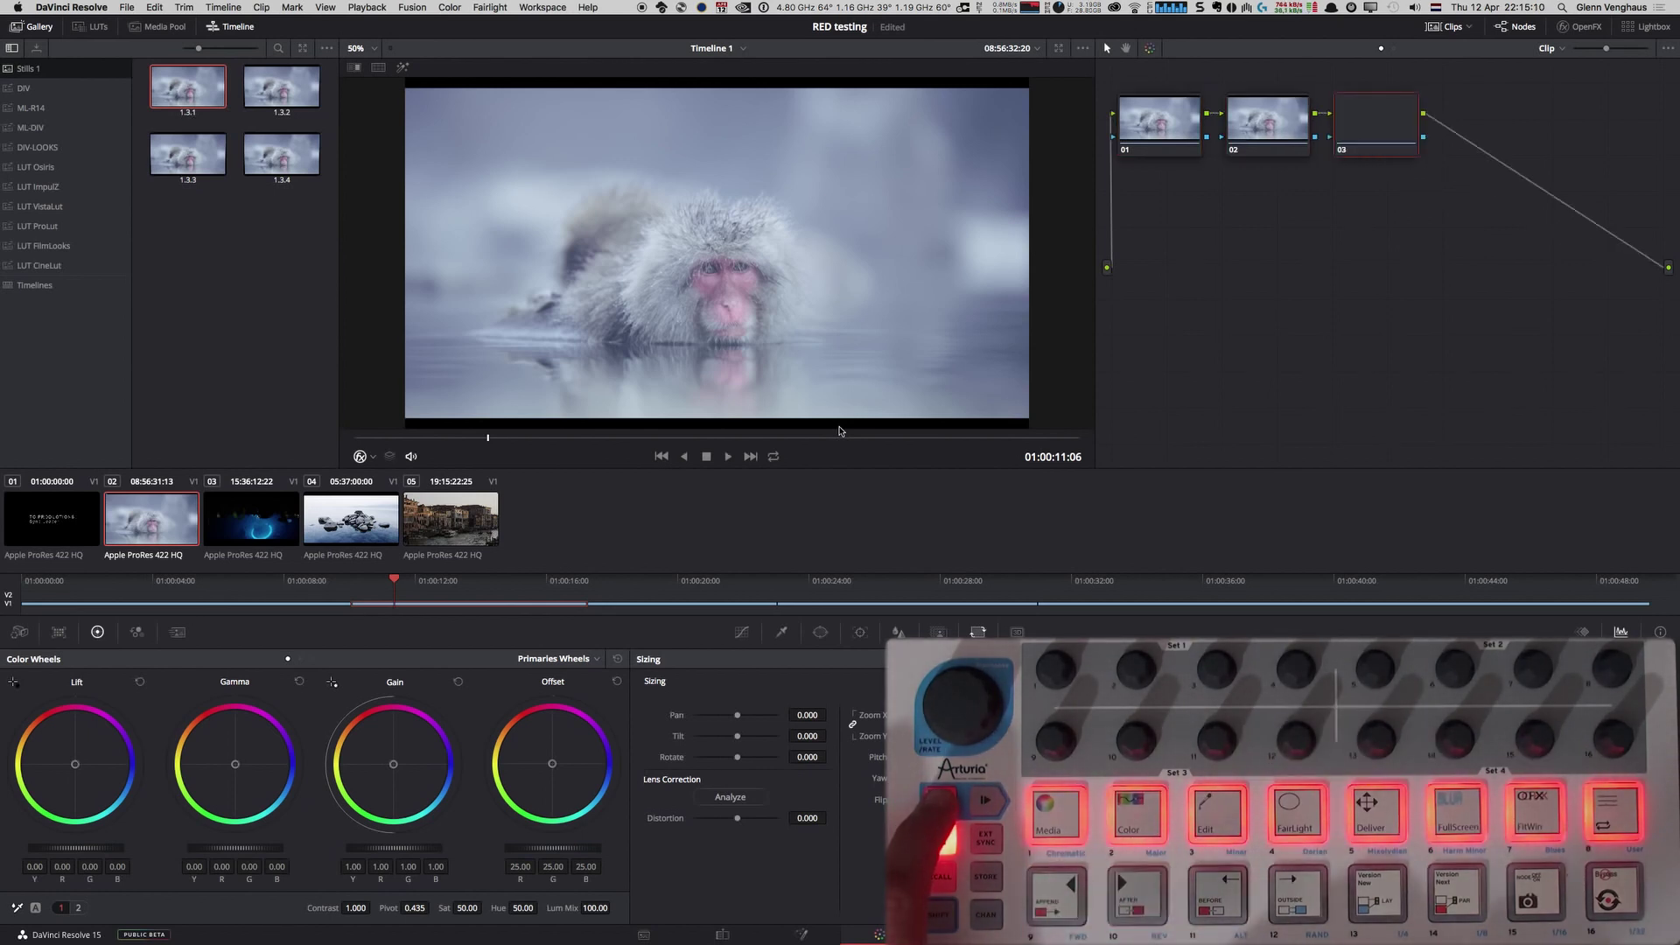
key(shift+s)
key(alt+o)
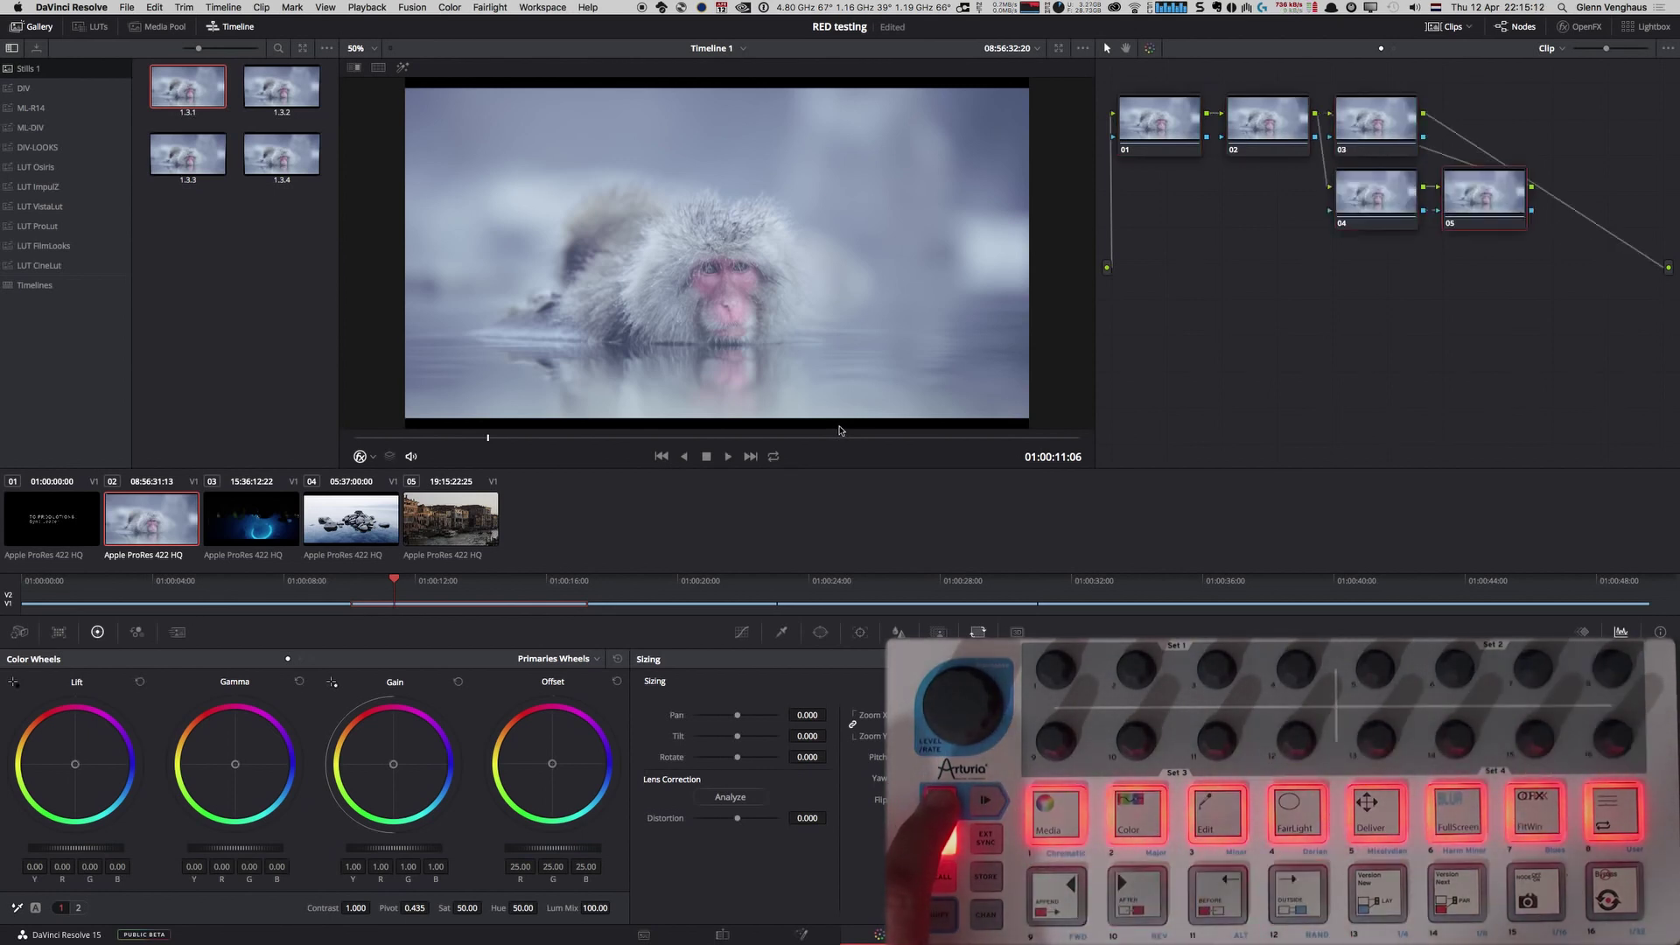
key(alt+l)
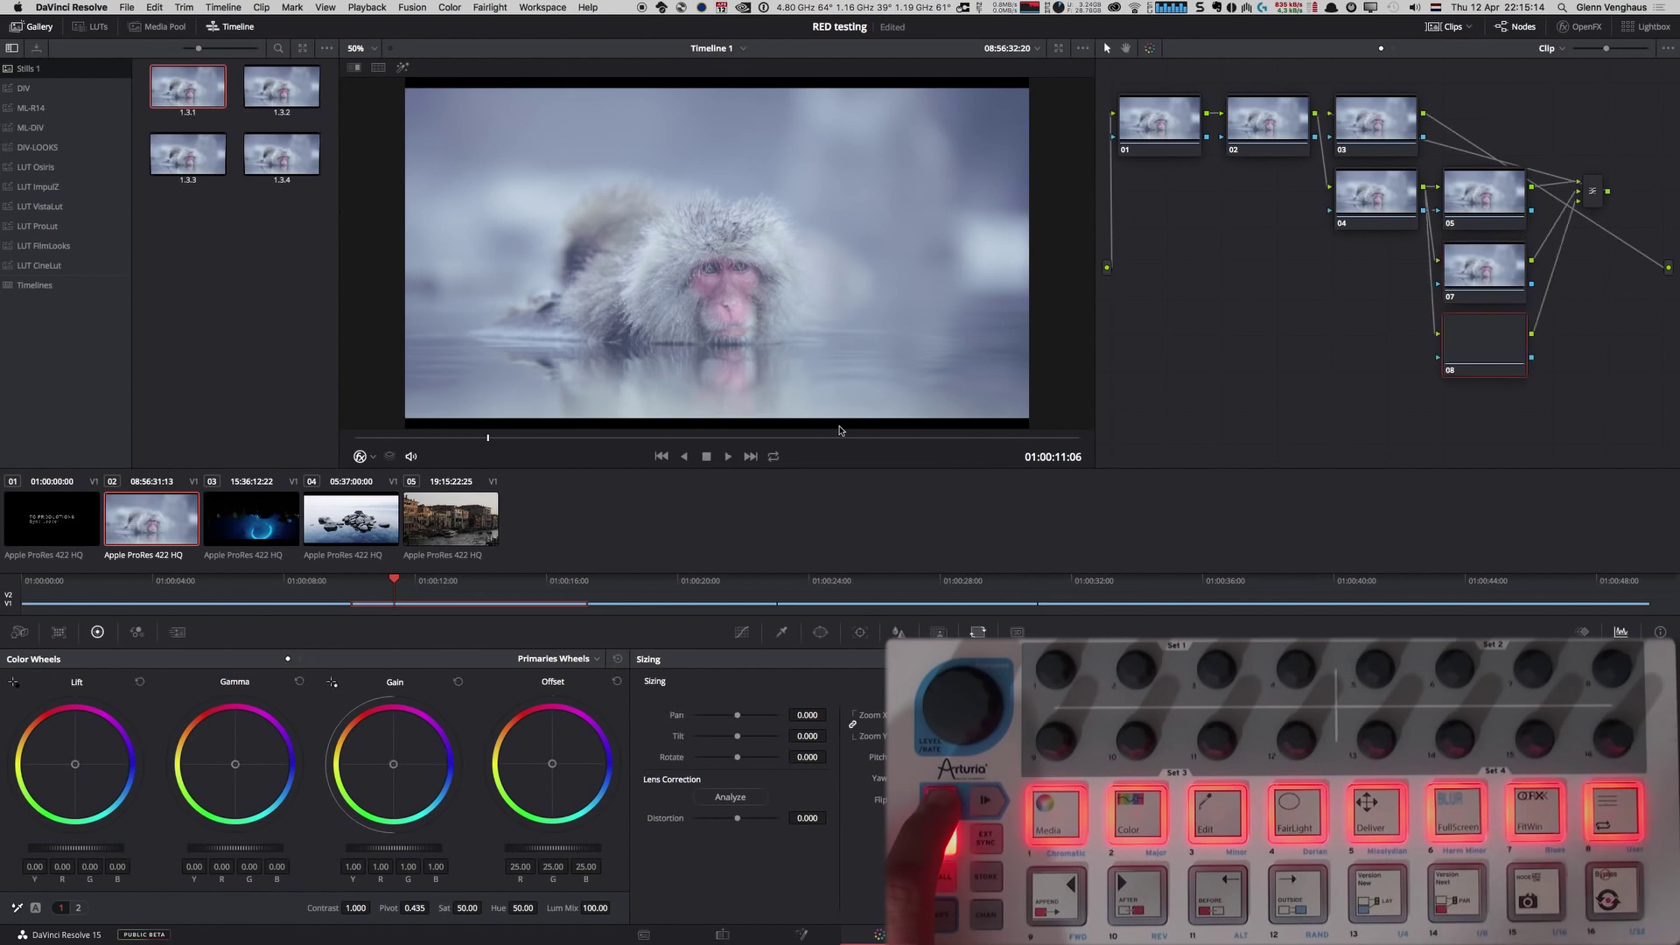
key(alt+l)
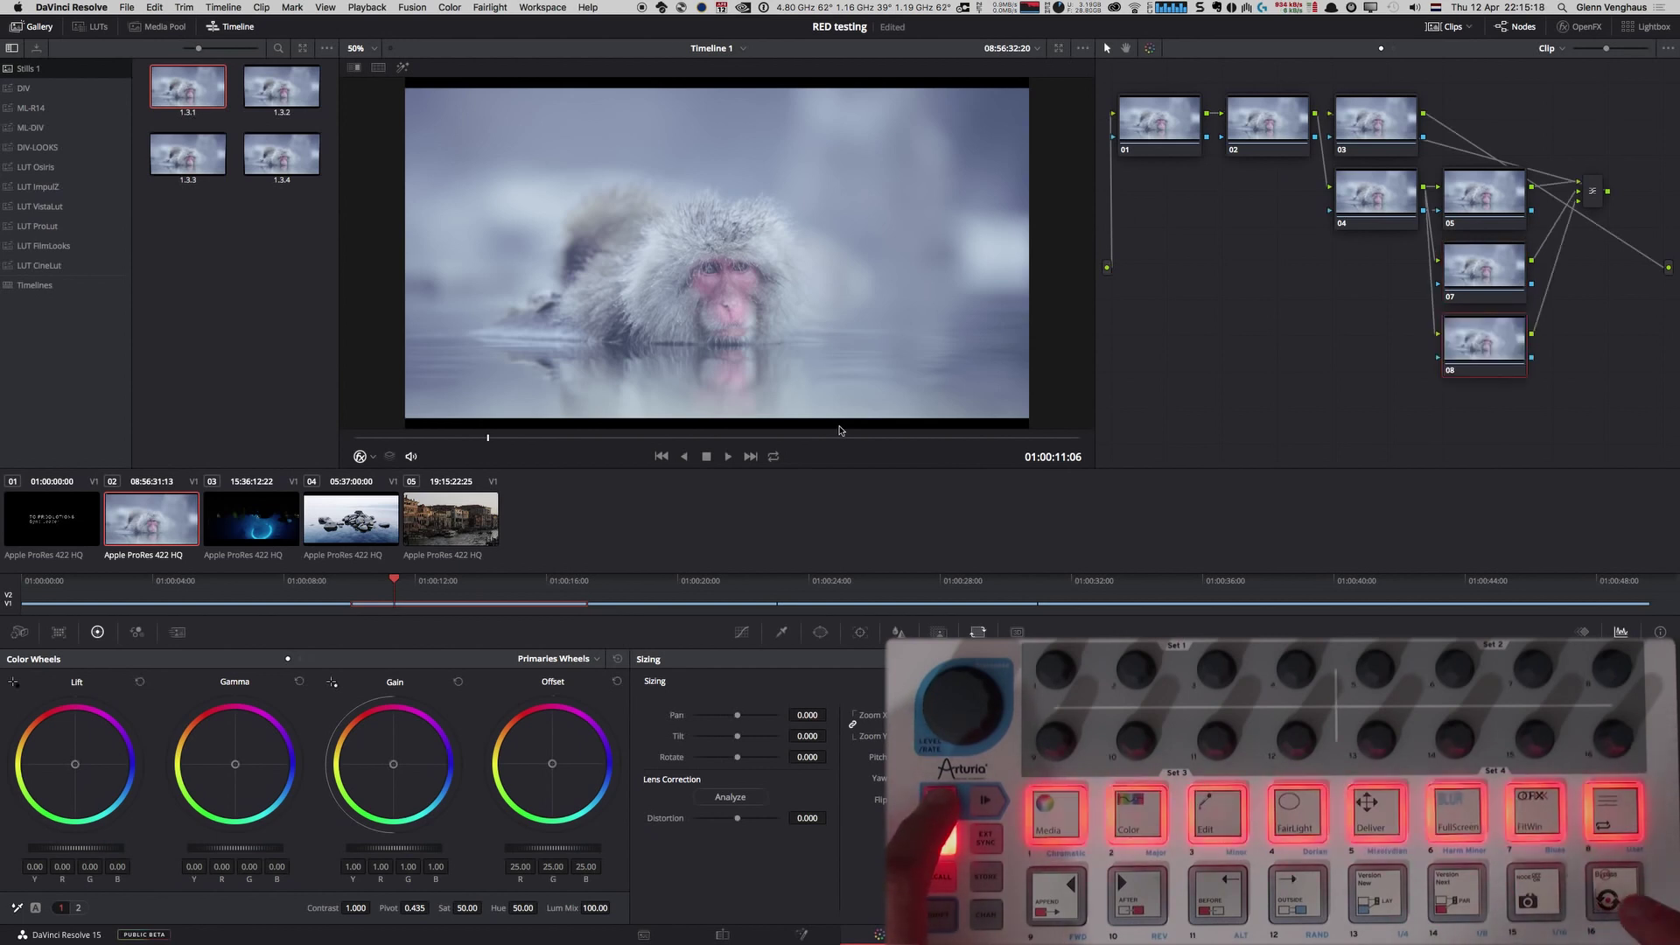
key(super+Home)
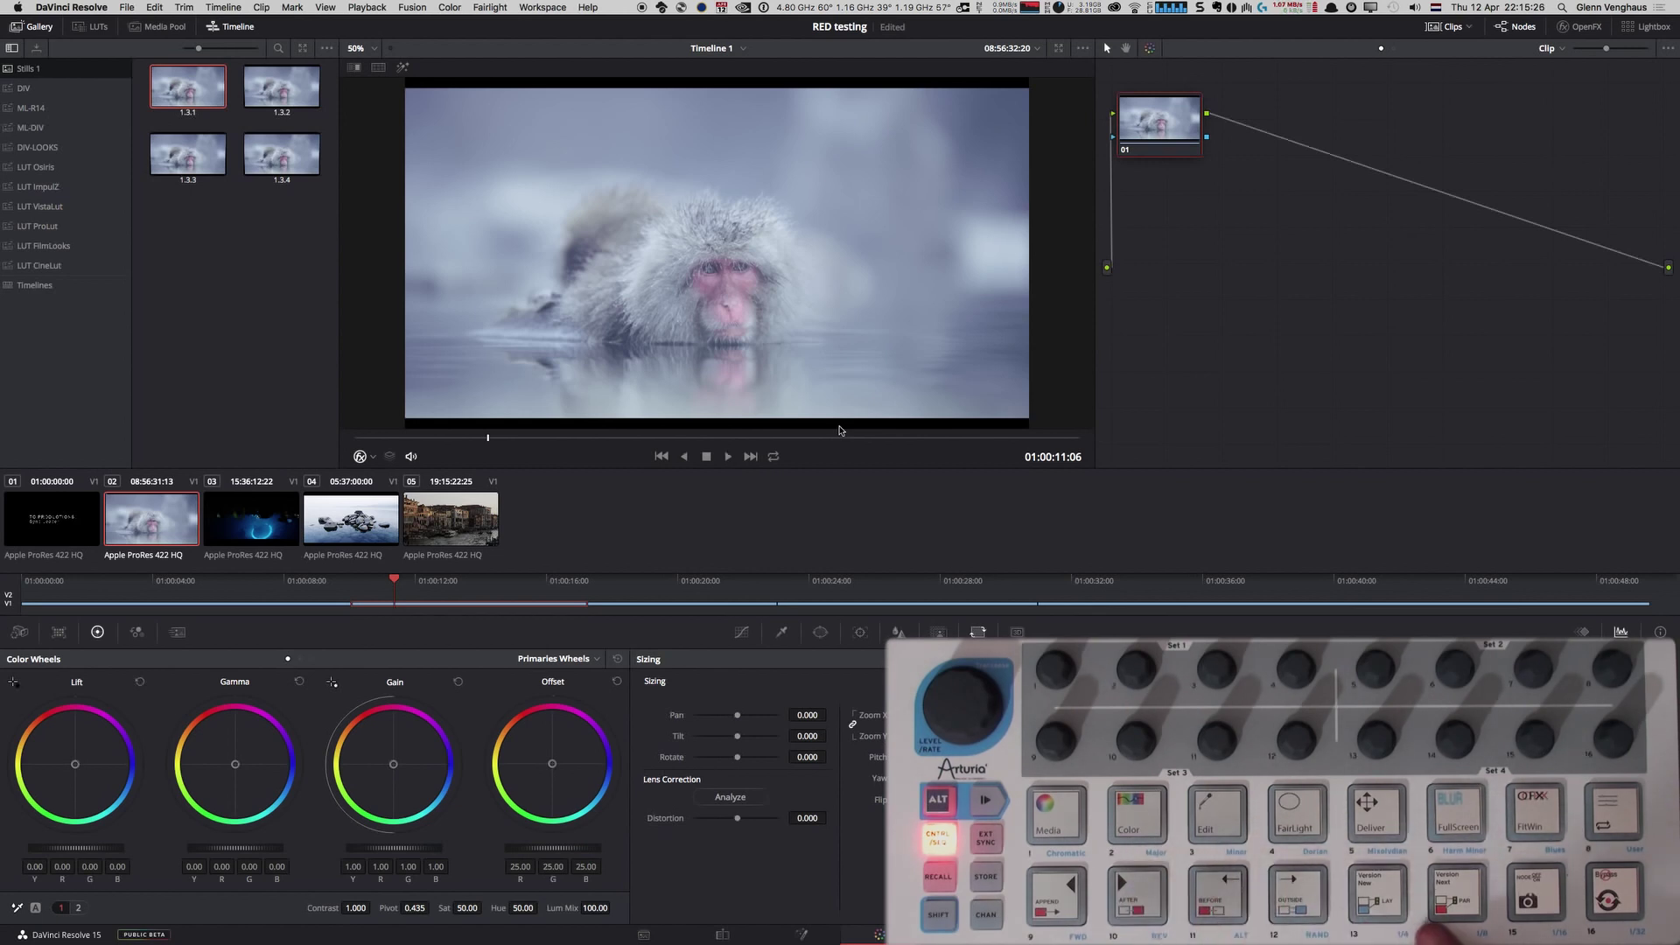
Create a new grade version for the snow monkey clip and switch between the next and previous versions.
key(super+y)
key(super+n)
key(ctrl+b)
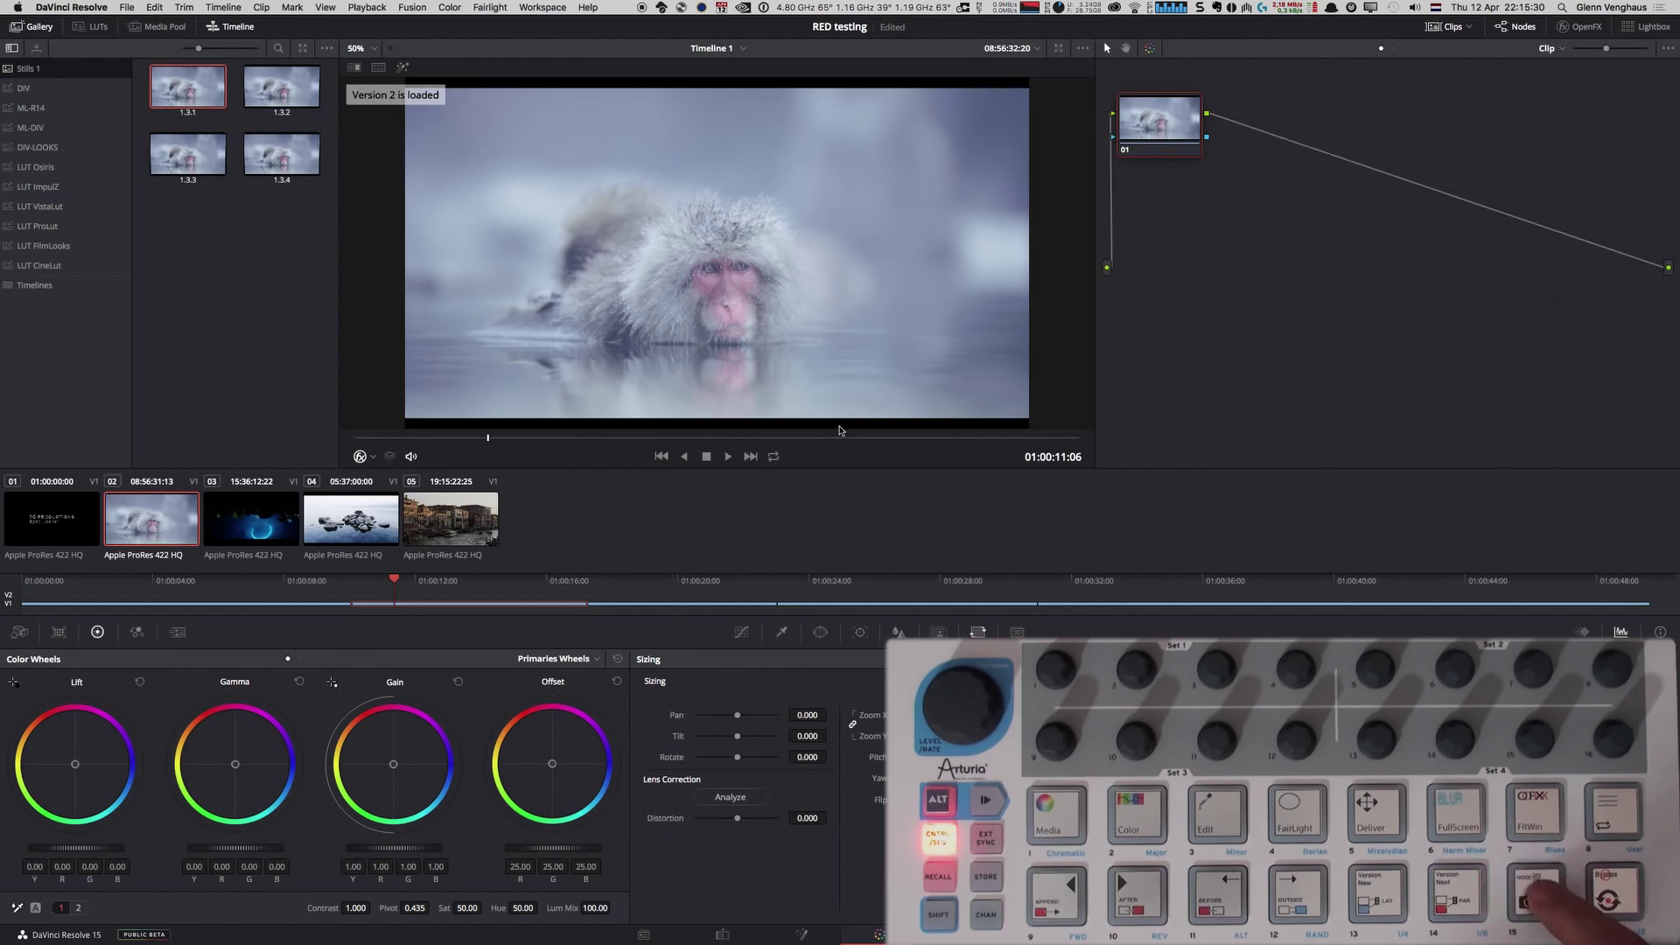
Compare the image by toggling the bypass of all grades and the current node off and on.
key(shift+d)
key(shift+d)
key(shift+d)
key(shift+d)
key(super+d)
key(super+d)
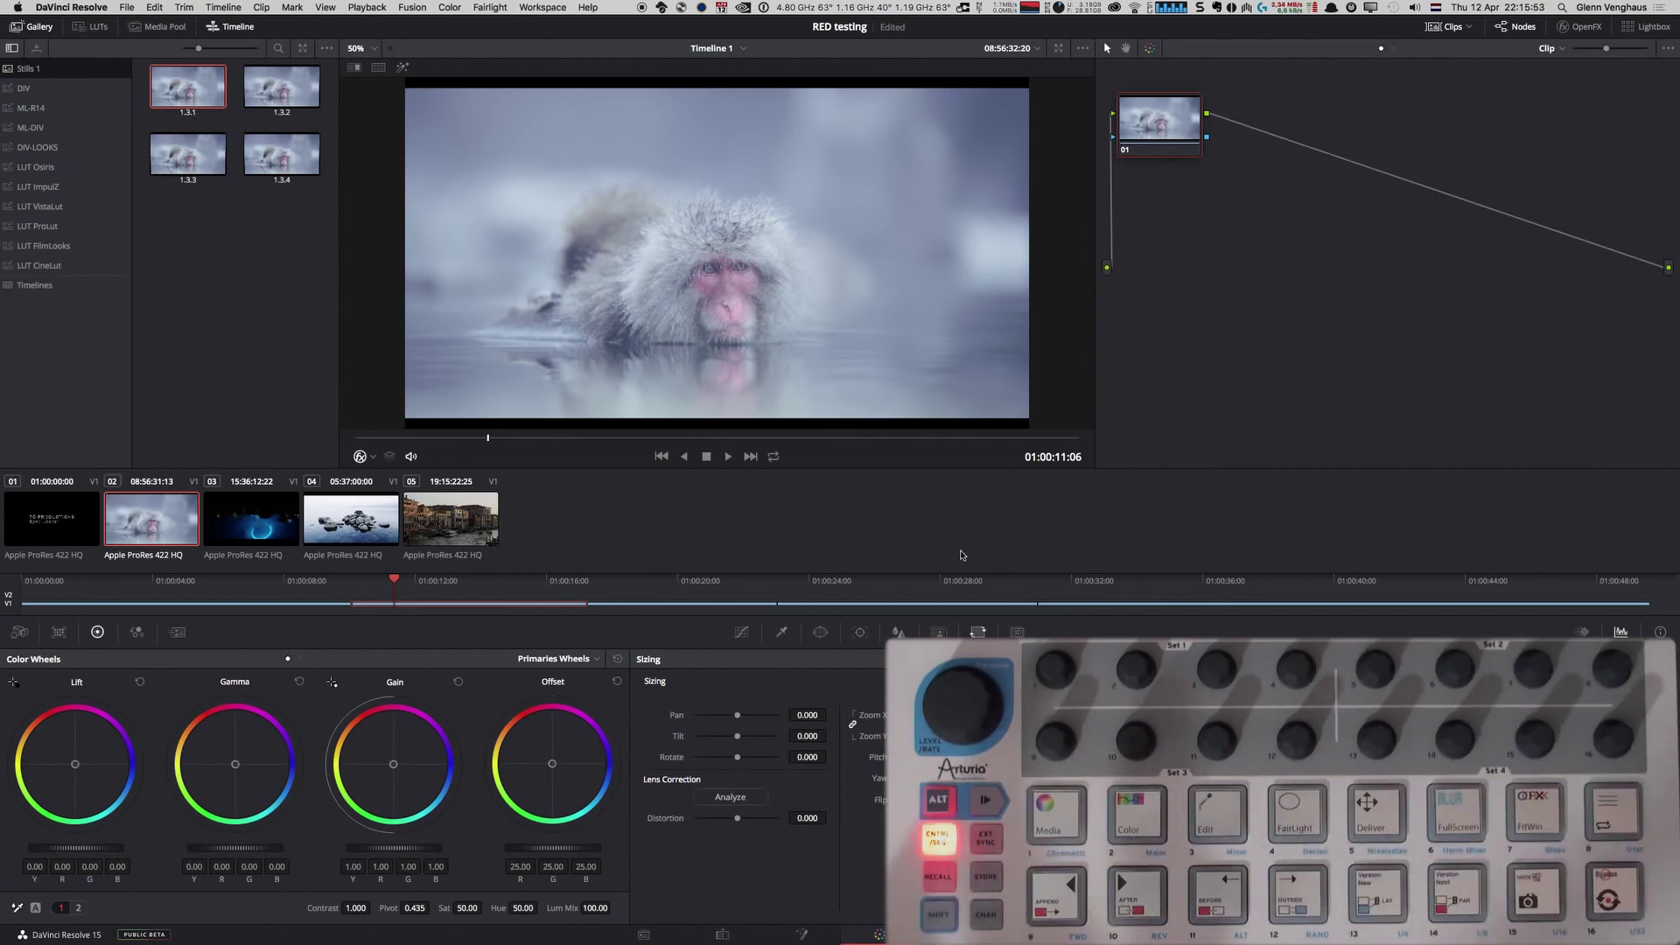
Switch to the Edit page and jog the timeline playhead back and forth around the snow monkey clip, stopping at 01:00:10:13.
key(shift+4)
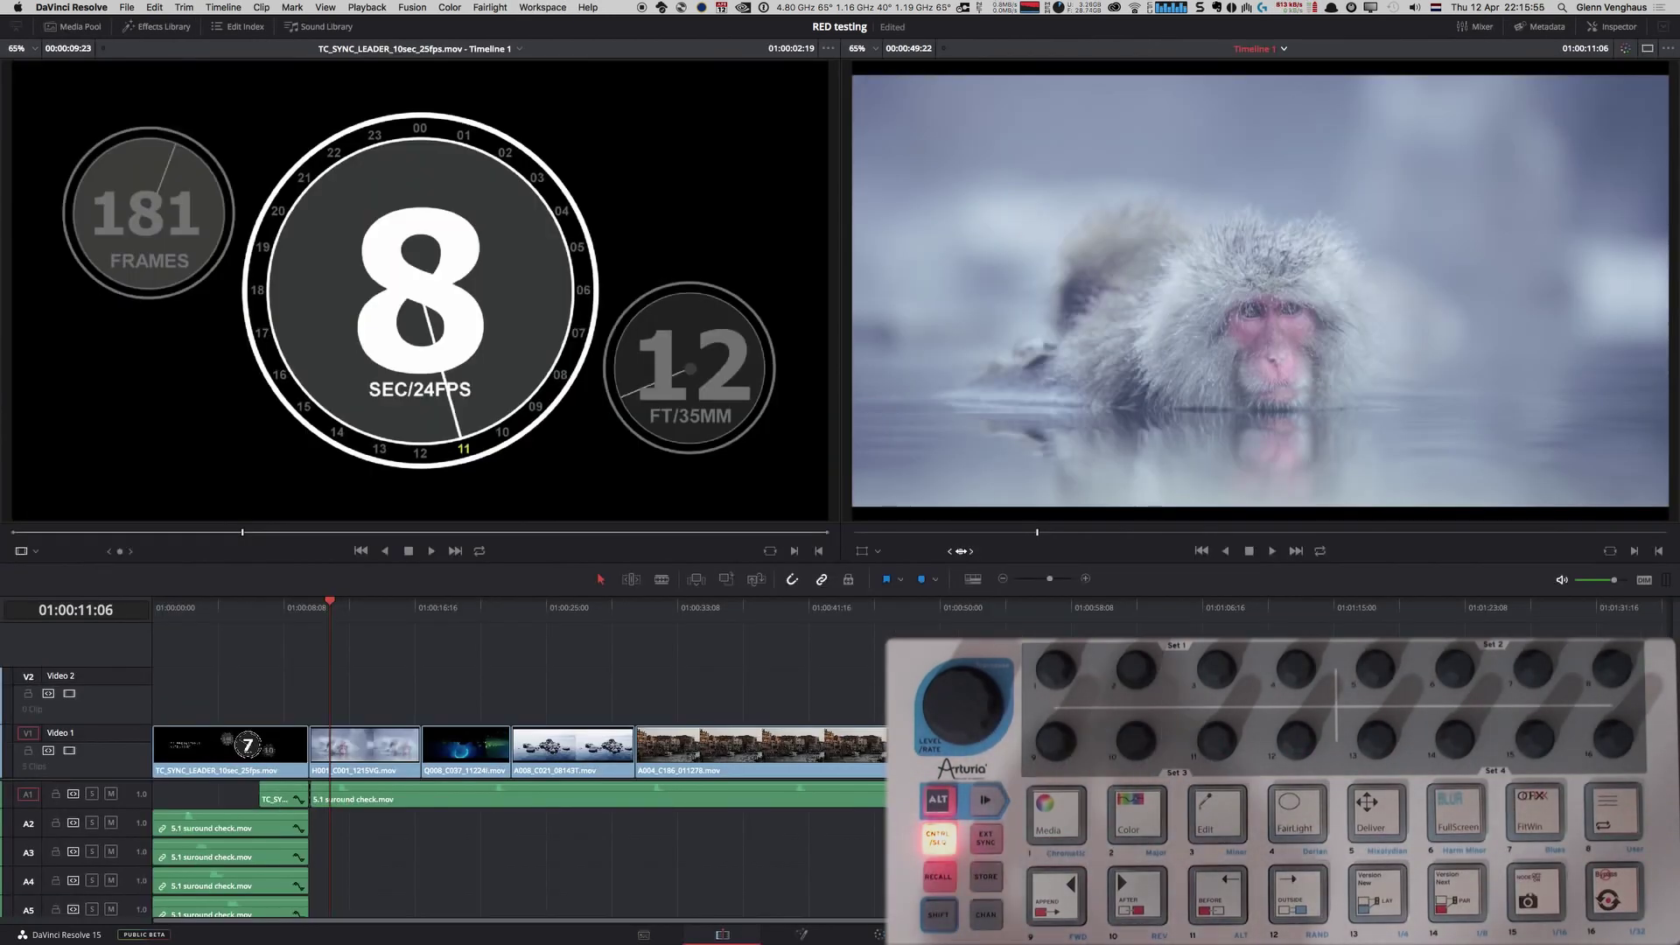
key(Left)
key(Left)
key(Left)
key(Left)
key(Left)
key(Left)
key(Left)
key(Left)
key(Left)
key(Left)
key(Left)
key(Left)
key(Left)
key(Left)
key(Left)
key(Left)
key(Right)
key(Right)
key(Right)
key(Right)
key(Right)
key(Right)
key(Right)
key(Right)
key(Right)
key(Right)
key(Right)
key(Right)
key(Right)
key(Right)
key(Right)
key(Right)
key(Right)
key(Left)
key(Left)
key(Right)
key(Right)
key(Right)
key(Right)
key(Right)
key(Right)
key(Right)
key(Right)
key(Right)
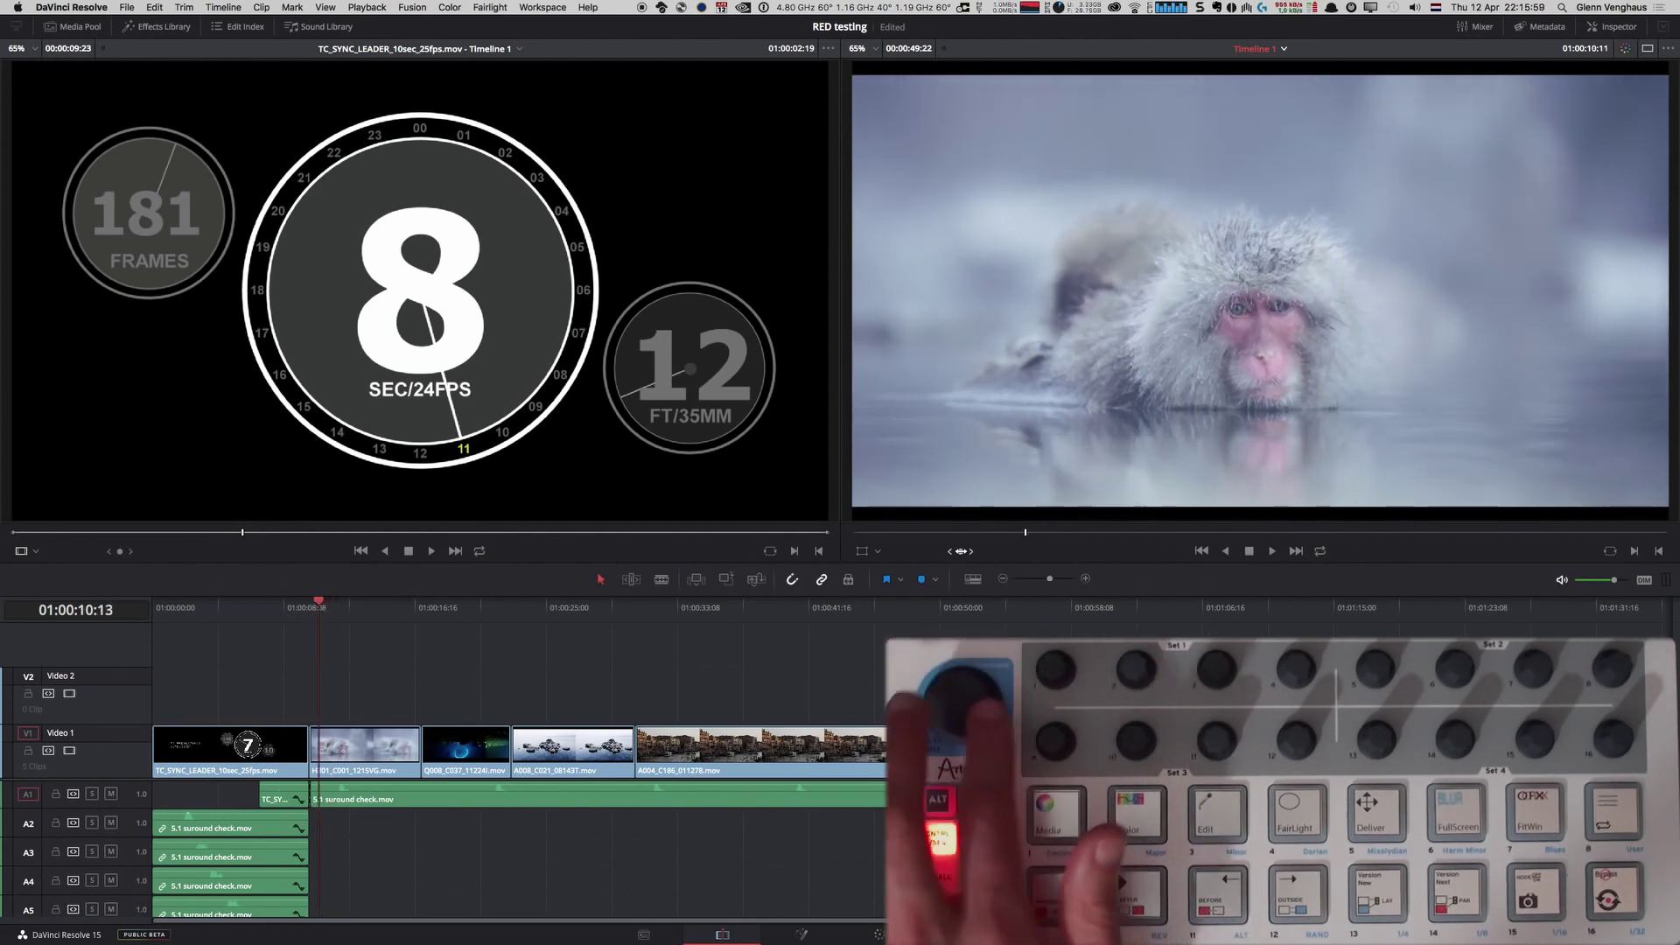
key(Right)
key(Right)
key(Right)
key(Right)
key(Right)
key(Right)
key(Right)
key(Right)
key(Right)
key(Right)
key(Right)
key(Right)
key(Right)
key(Right)
key(Right)
key(Right)
key(Right)
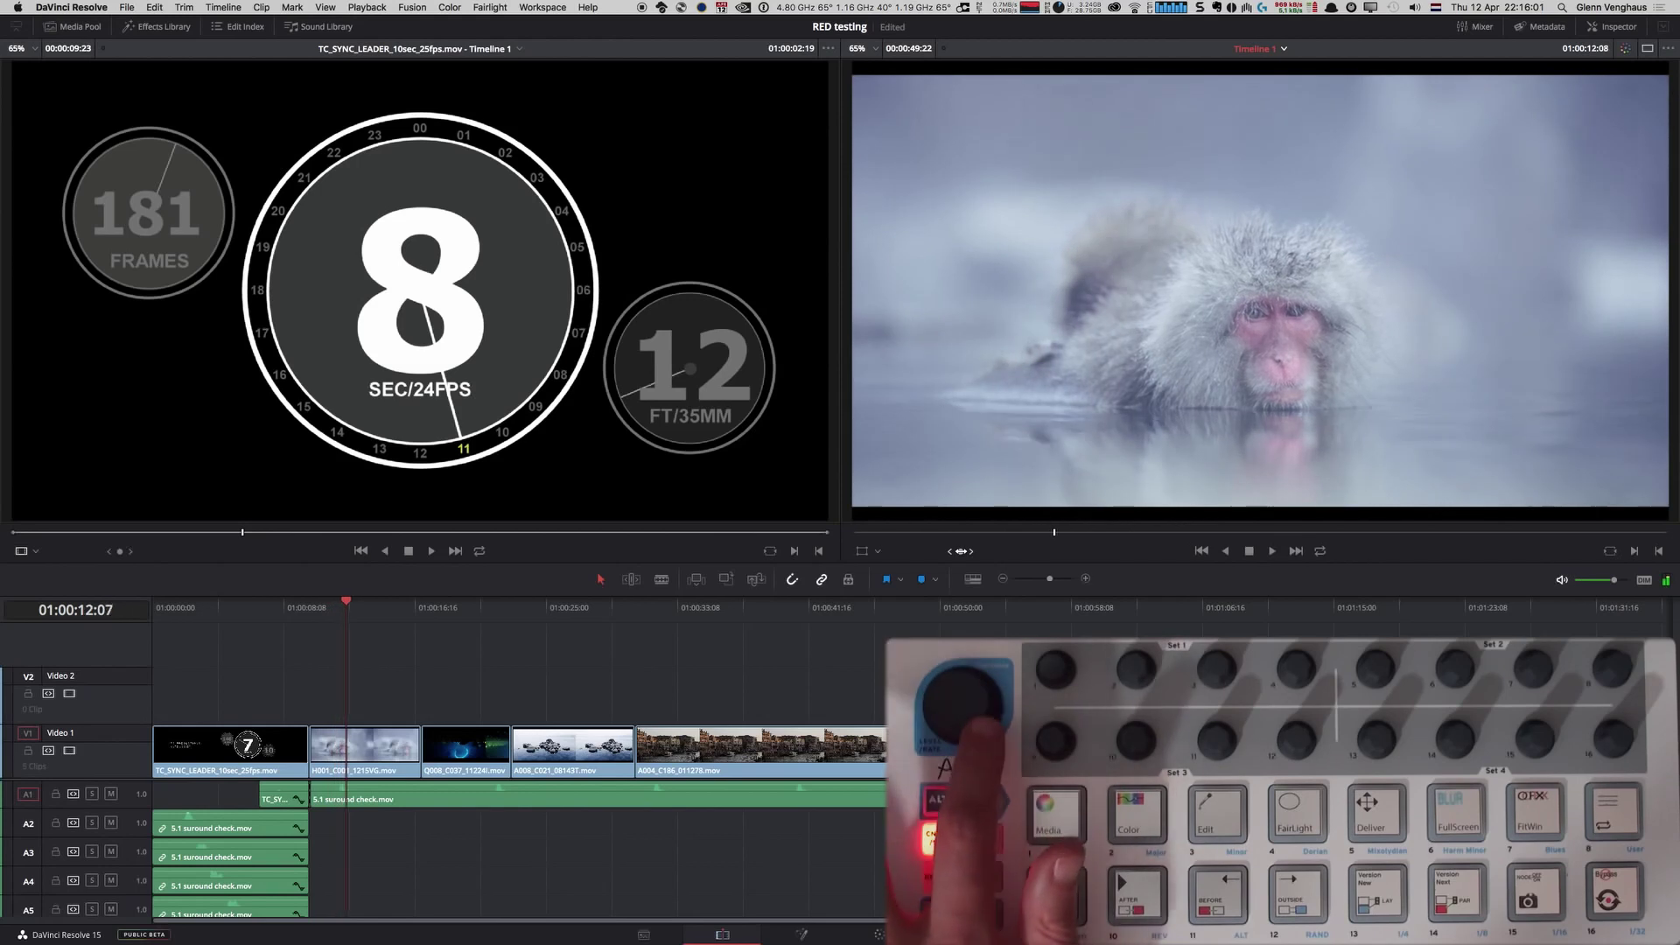
key(Left)
key(Left)
key(Left)
key(Left)
key(Left)
key(Left)
key(Left)
key(Left)
key(Left)
key(Left)
key(Left)
key(Left)
key(Left)
key(Left)
key(Left)
key(Left)
key(Left)
key(Left)
key(Left)
key(Left)
key(Right)
key(Right)
key(Right)
key(Right)
key(Right)
key(Right)
key(Right)
key(Right)
key(Right)
key(Right)
key(Right)
key(Right)
key(Right)
key(Right)
key(Right)
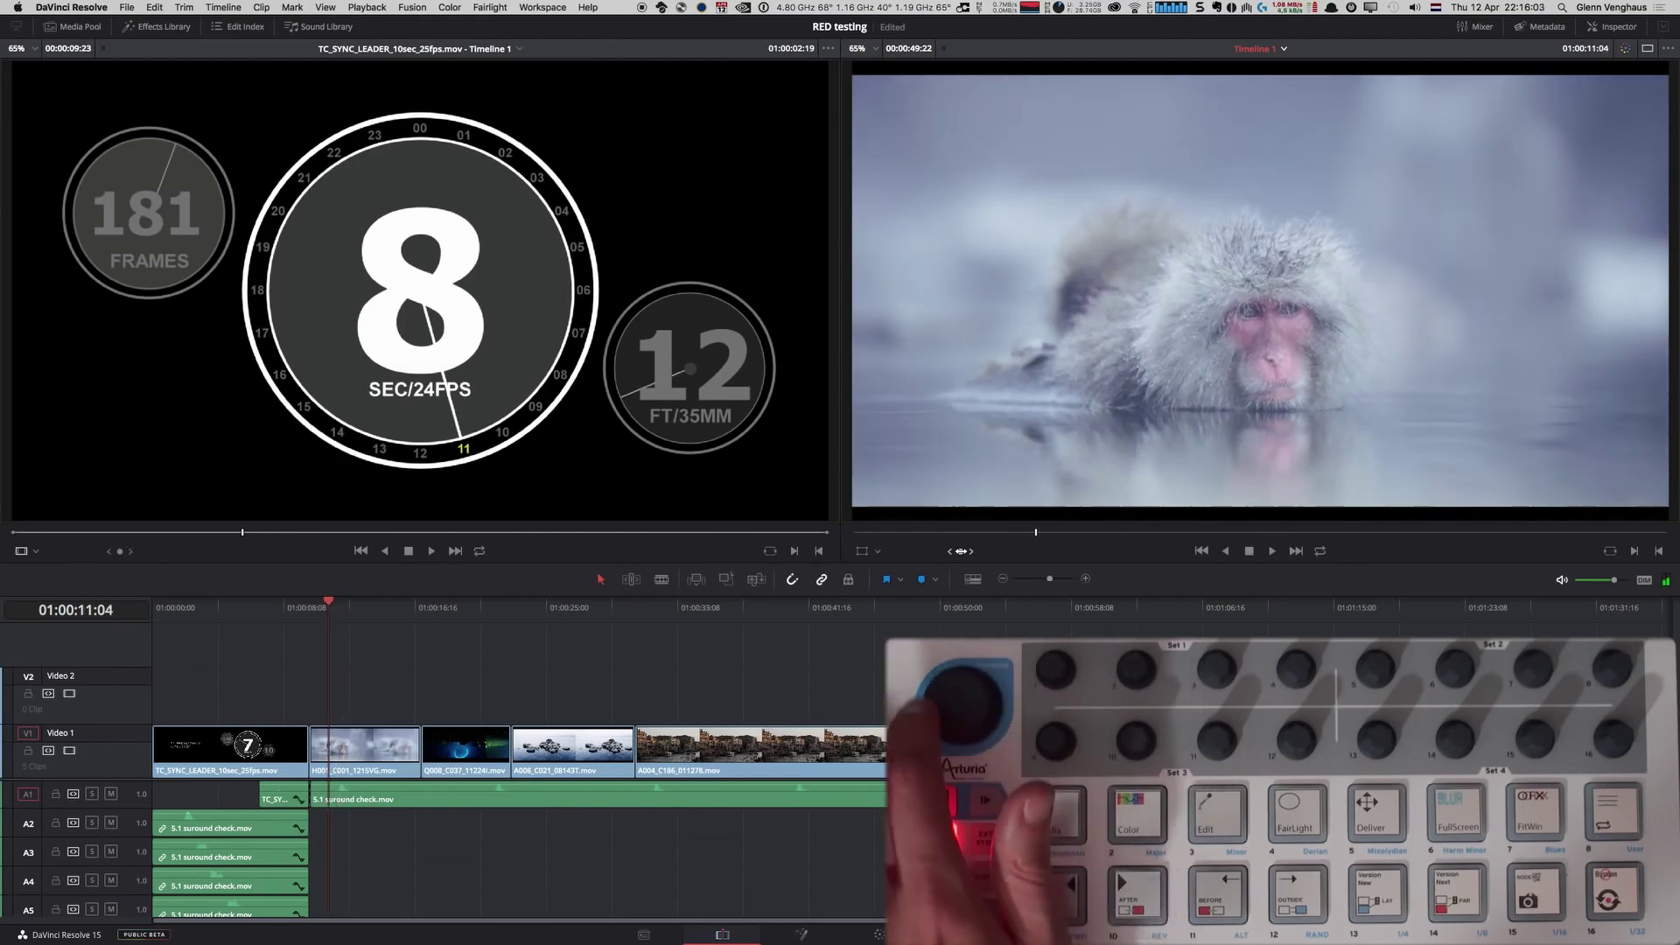
key(Left)
key(Left)
key(Left)
key(Left)
key(Left)
key(Left)
key(Left)
key(Left)
key(Left)
key(Left)
key(Left)
key(Left)
key(Left)
key(Left)
key(Left)
key(Left)
key(Left)
key(Left)
key(Left)
key(Left)
key(Left)
key(Left)
key(Left)
key(Left)
key(Left)
key(Left)
key(Left)
key(Left)
key(Left)
key(Left)
key(Left)
key(Left)
key(Left)
key(Left)
key(Left)
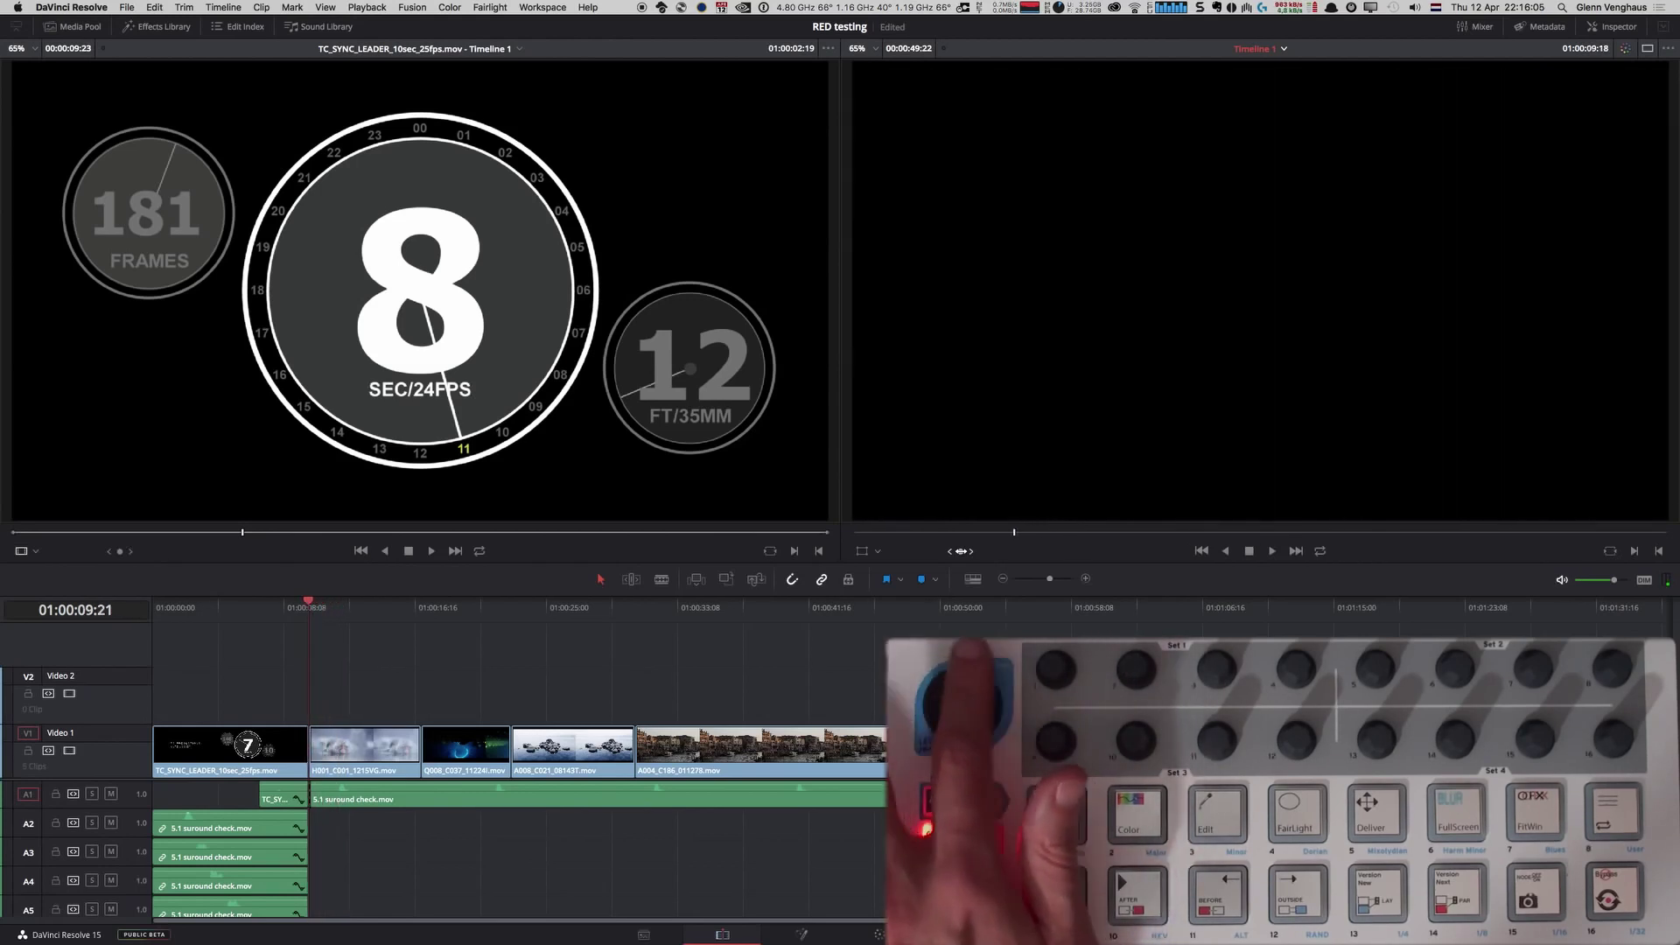
key(Right)
key(Right)
key(Right)
key(Right)
key(Right)
key(Right)
key(Right)
key(Right)
key(Right)
key(Right)
key(Right)
key(Right)
key(Right)
key(Right)
key(Right)
key(Right)
key(Right)
key(Right)
key(Right)
key(Right)
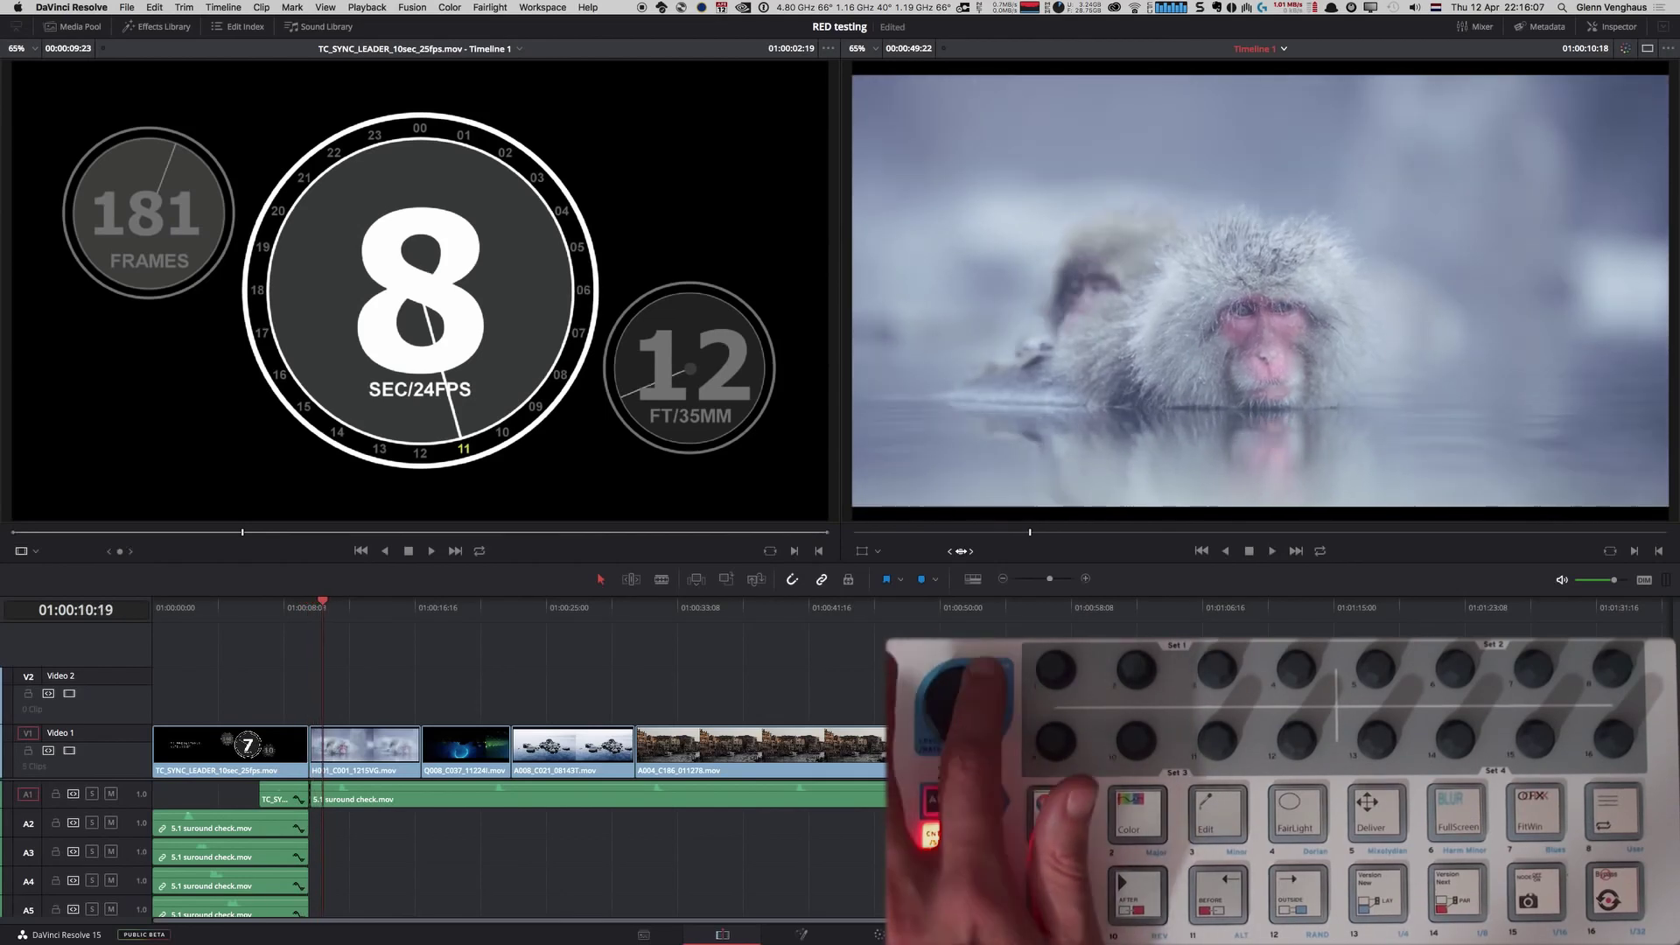
key(Left)
key(Left)
key(Left)
key(Left)
key(Left)
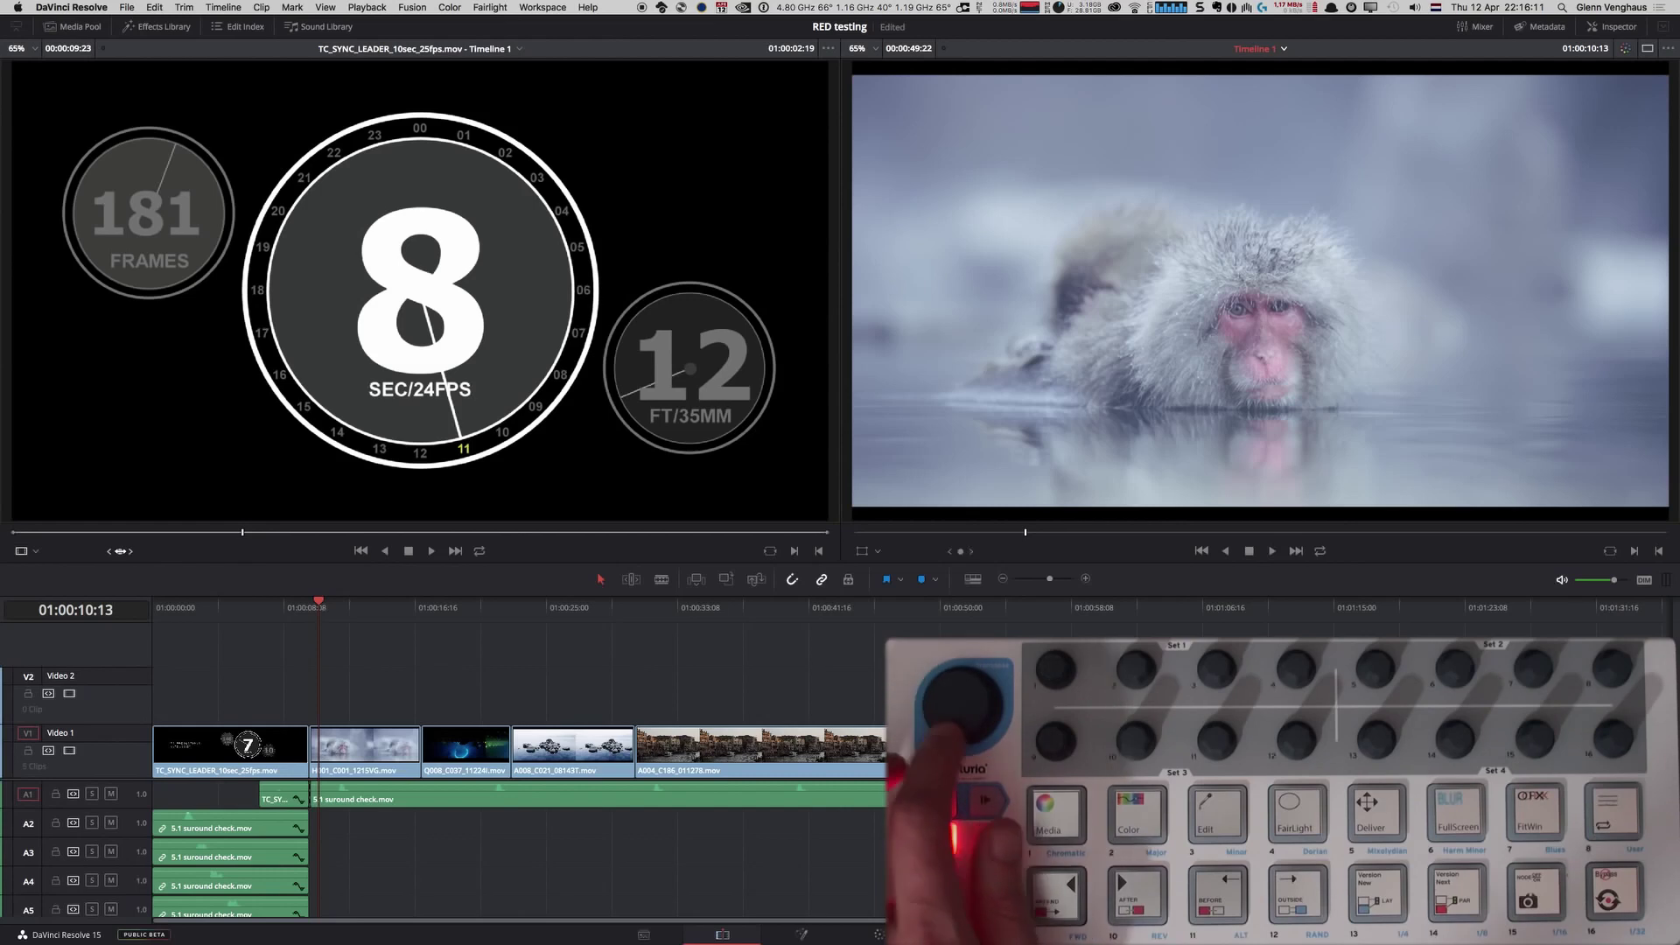
Activate the source viewer and jog the TC_SYNC_LEADER clip back and forth frame by frame, stopping at 01:00:02:20.
key(q)
key(Left)
key(Left)
key(Left)
key(Left)
key(Left)
key(Left)
key(Left)
key(Left)
key(Left)
key(Left)
key(Left)
key(Left)
key(Right)
key(Right)
key(Right)
key(Right)
key(Right)
key(Right)
key(Right)
key(Right)
key(Right)
key(Right)
key(Right)
key(Right)
key(Right)
key(Right)
key(Right)
key(Right)
key(Right)
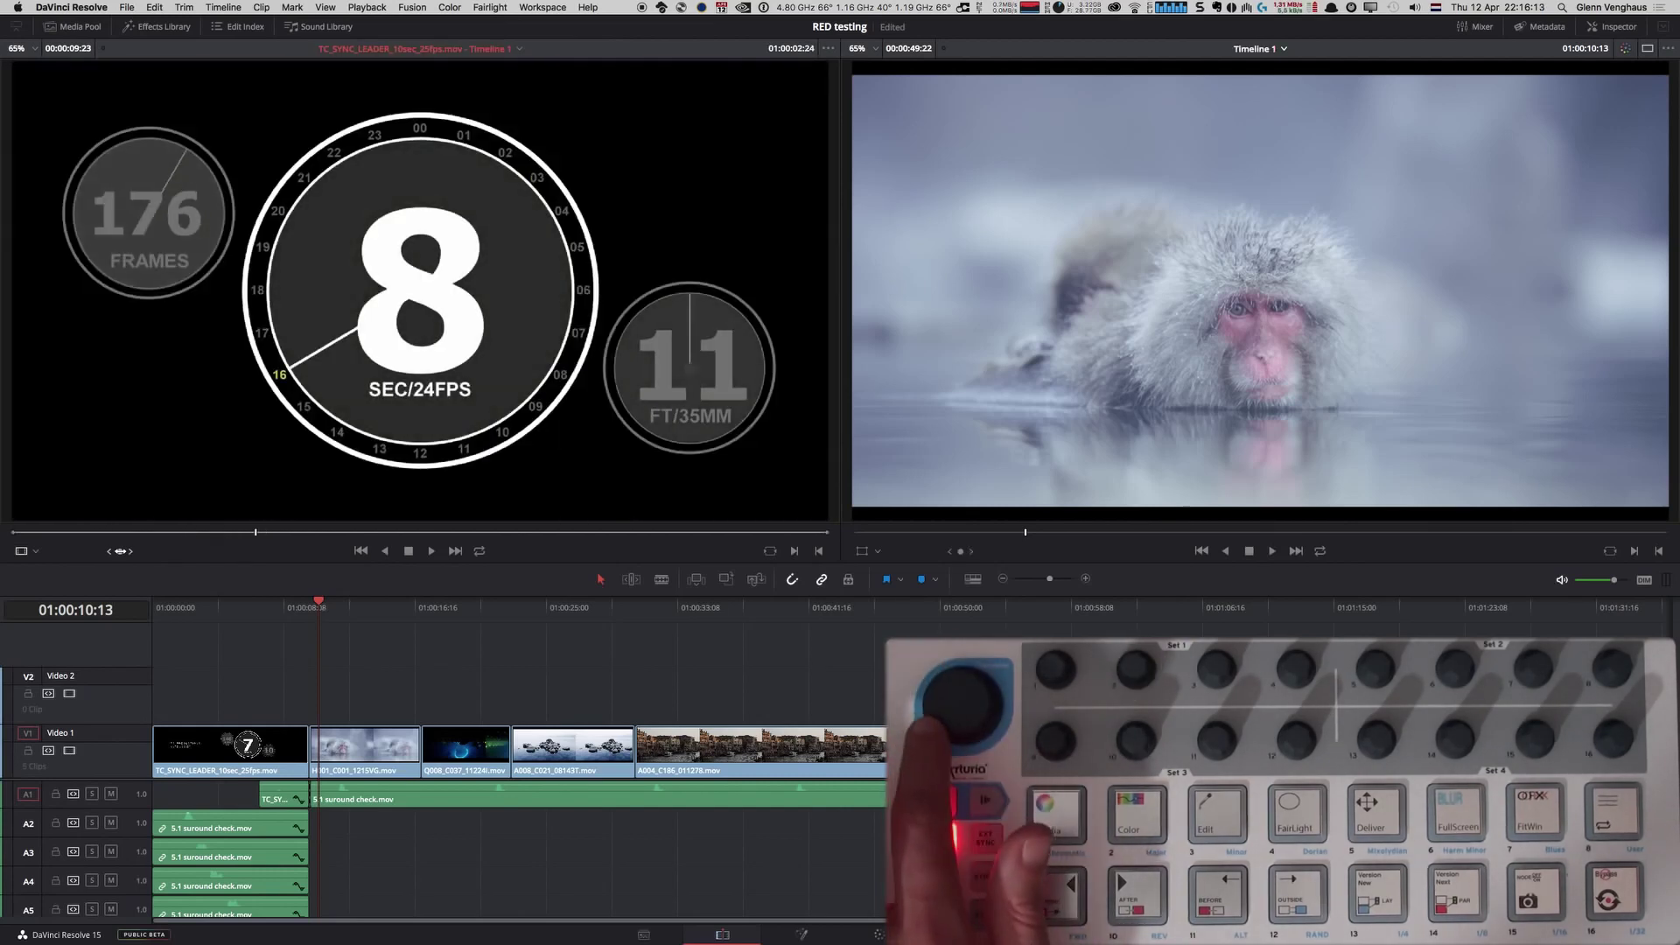
key(Left)
key(Left)
key(Left)
key(Left)
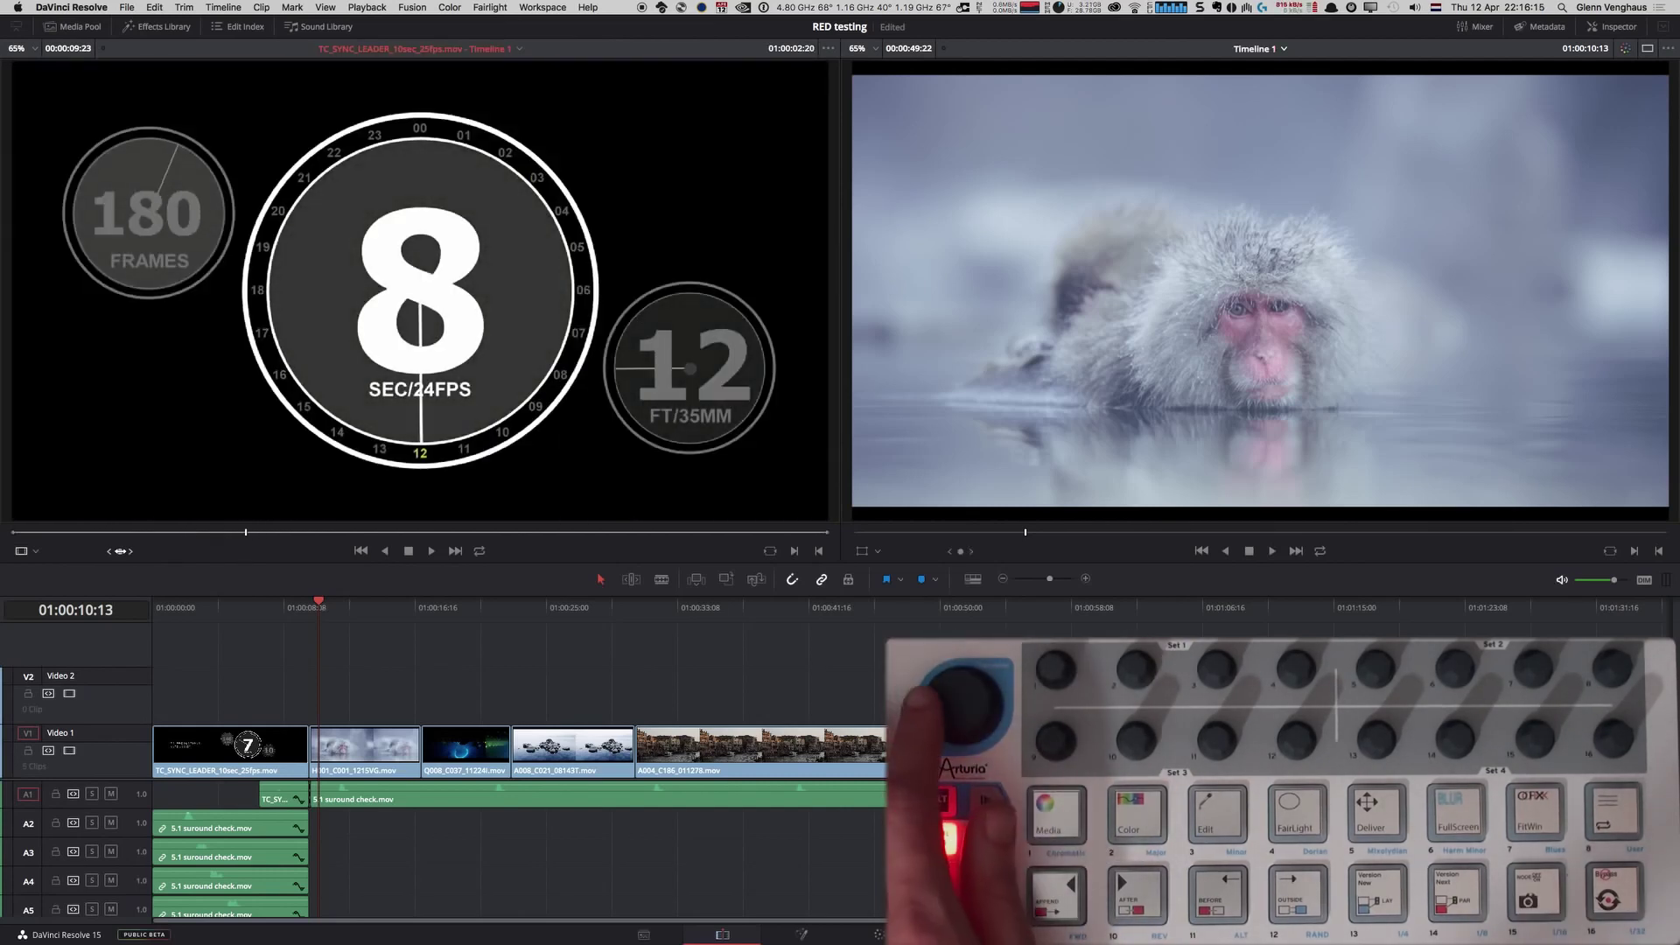
Return to the timeline viewer and jog the playhead forward through the snow monkey clip to 01:00:11:23.
key(Right)
key(Right)
key(Right)
key(Right)
key(Right)
key(Right)
key(Right)
key(Right)
key(Right)
key(Right)
key(Right)
key(Right)
key(Right)
key(Right)
key(Right)
key(Right)
key(Right)
key(Right)
key(Right)
key(Right)
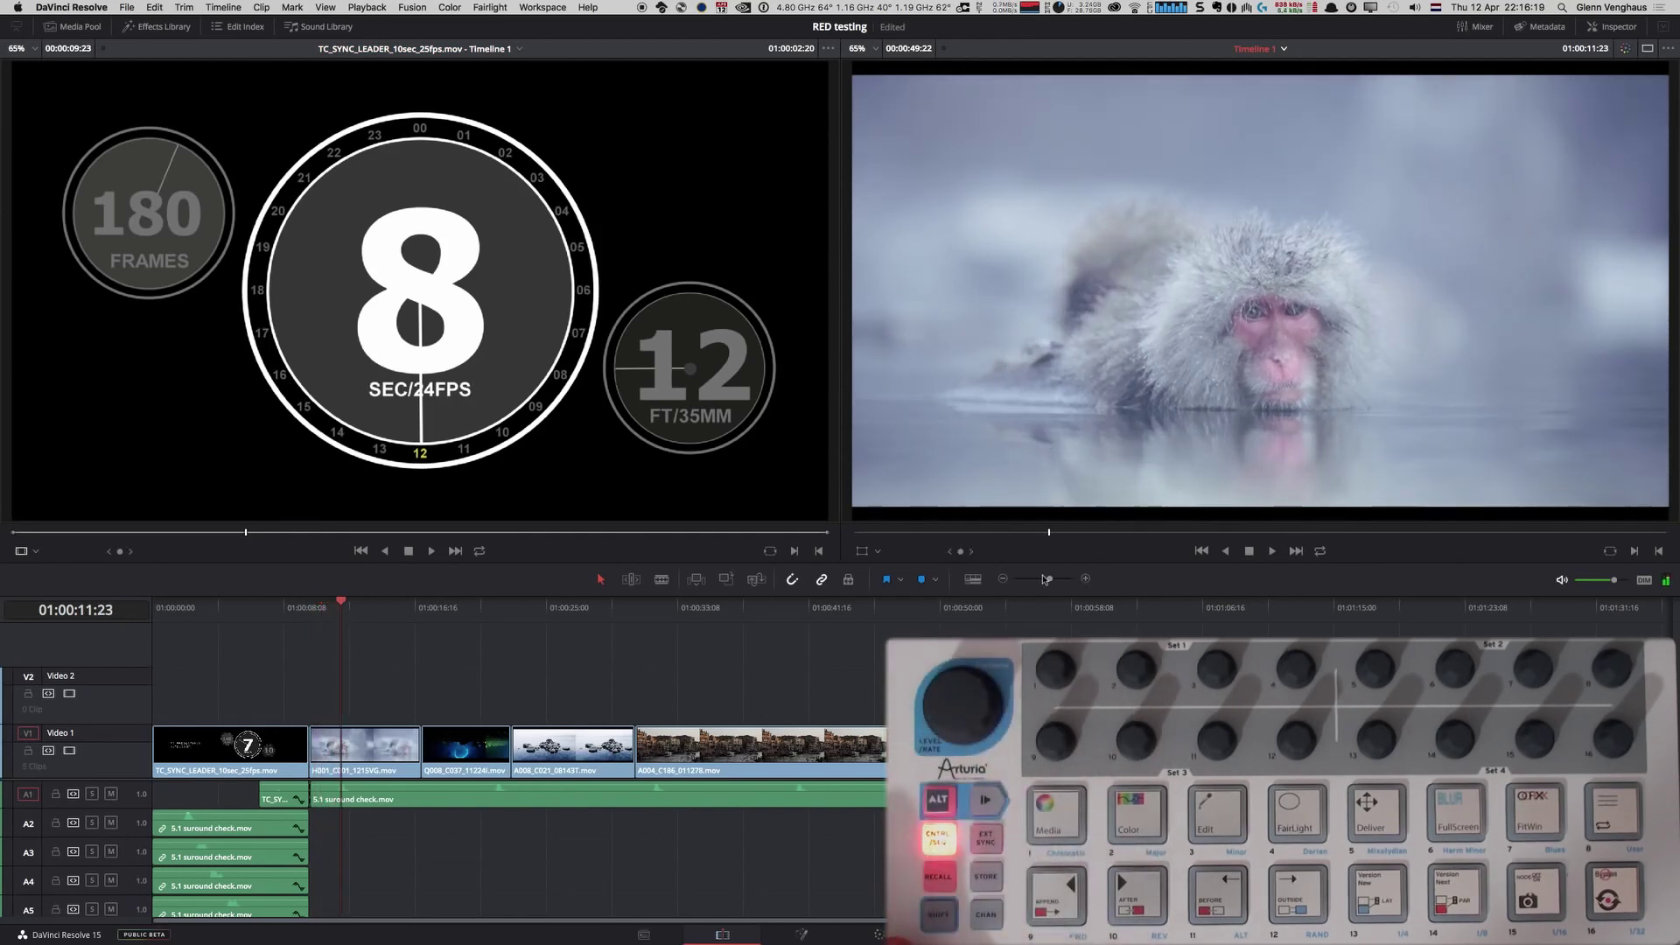
Shrink the viewers to give the timeline more height and jog the playhead back to 01:00:09:20.
drag(1076, 561, 1122, 422)
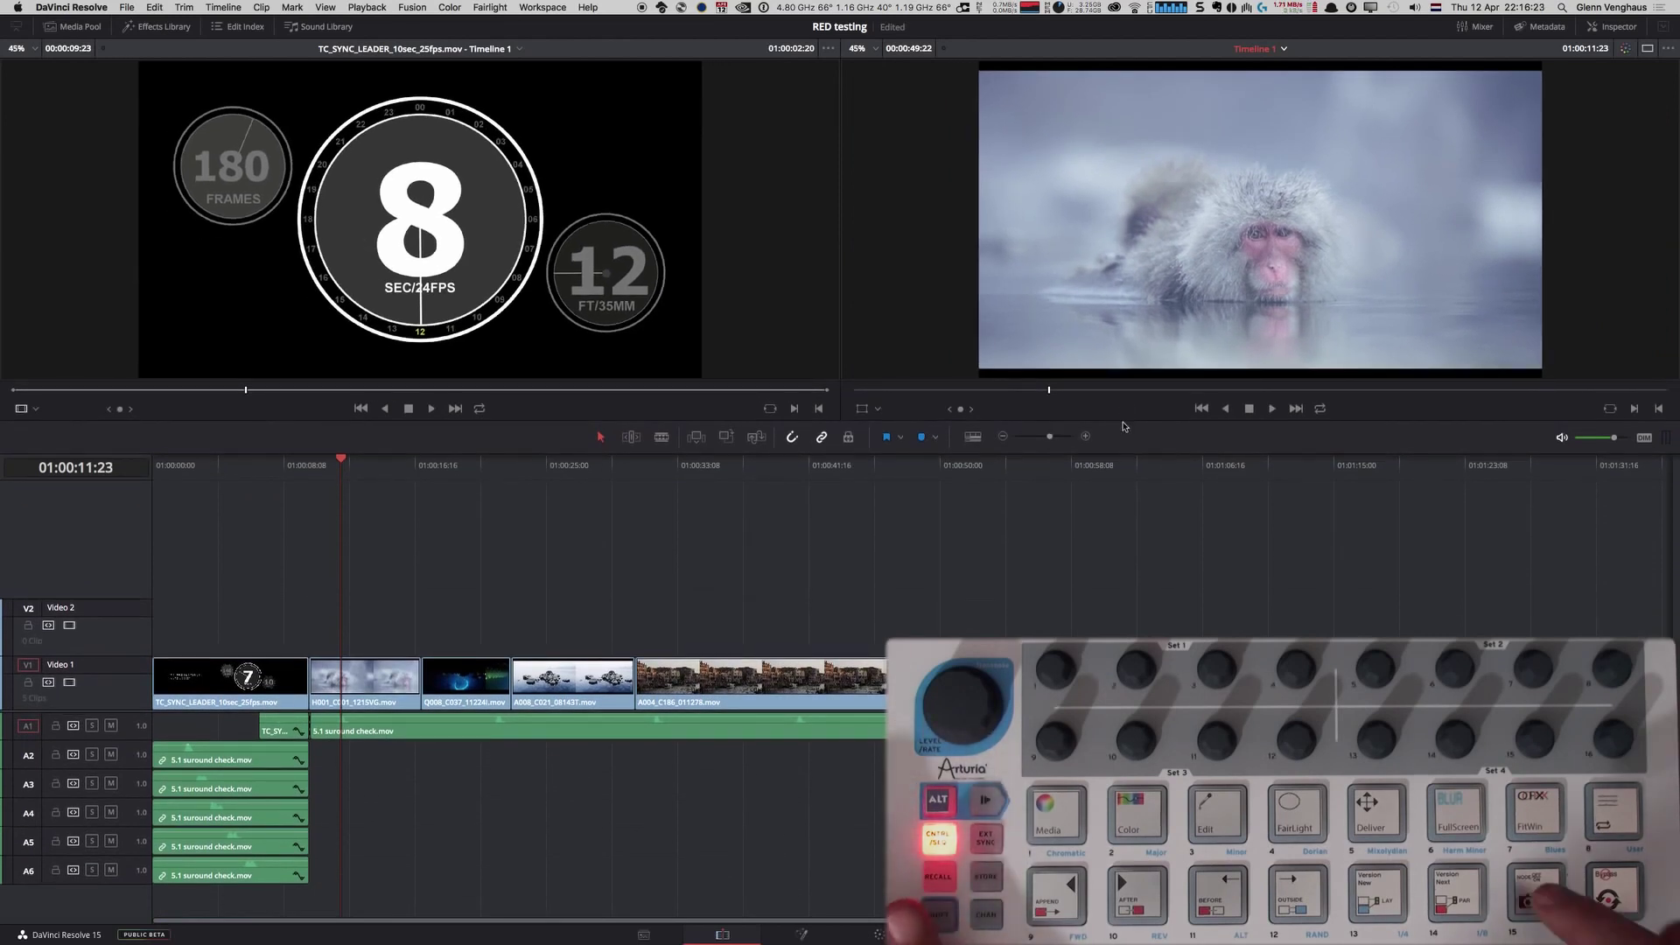
key(Left)
key(Left)
key(Left)
key(Left)
key(Left)
key(Left)
key(Left)
key(Left)
key(Left)
key(Left)
key(Left)
key(Left)
key(Left)
key(Left)
key(Left)
key(Left)
key(Left)
key(Left)
key(Left)
key(Left)
key(Left)
key(Left)
key(Left)
key(Left)
key(Left)
key(Left)
key(Left)
key(Left)
key(Left)
key(Left)
key(Left)
key(Left)
key(Left)
key(Left)
key(Left)
key(Left)
key(Left)
key(Left)
key(Left)
key(Left)
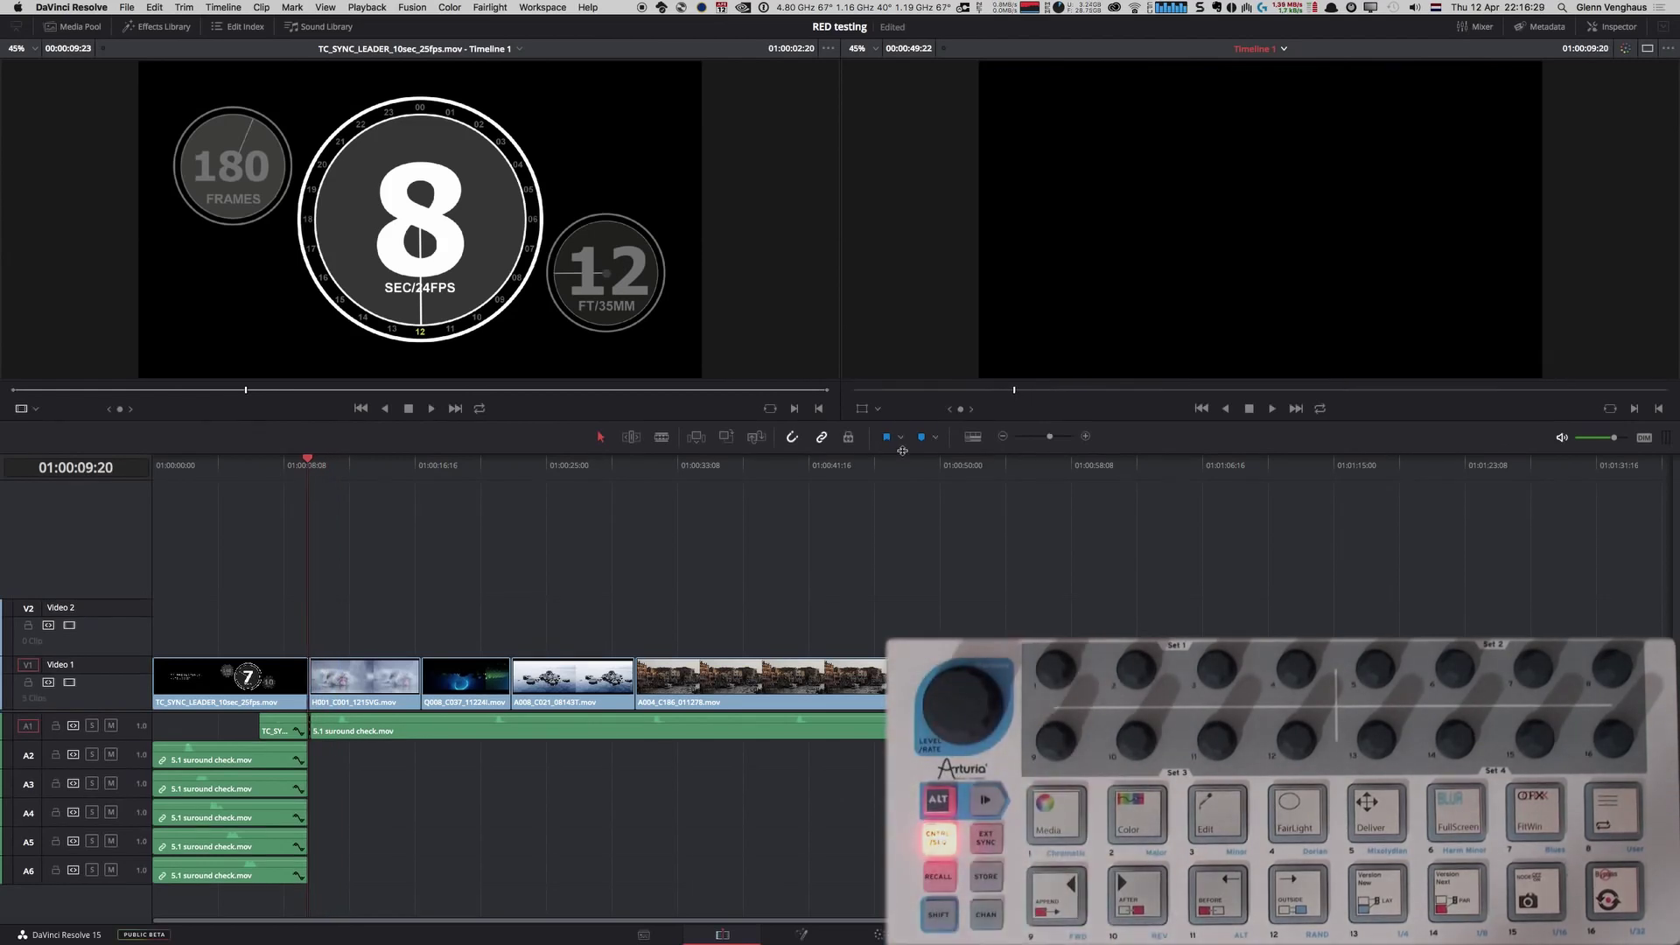
Enlarge the viewers again and scrub the timeline viewer to 01:00:11:20 on the snow monkey clip.
drag(902, 456, 962, 614)
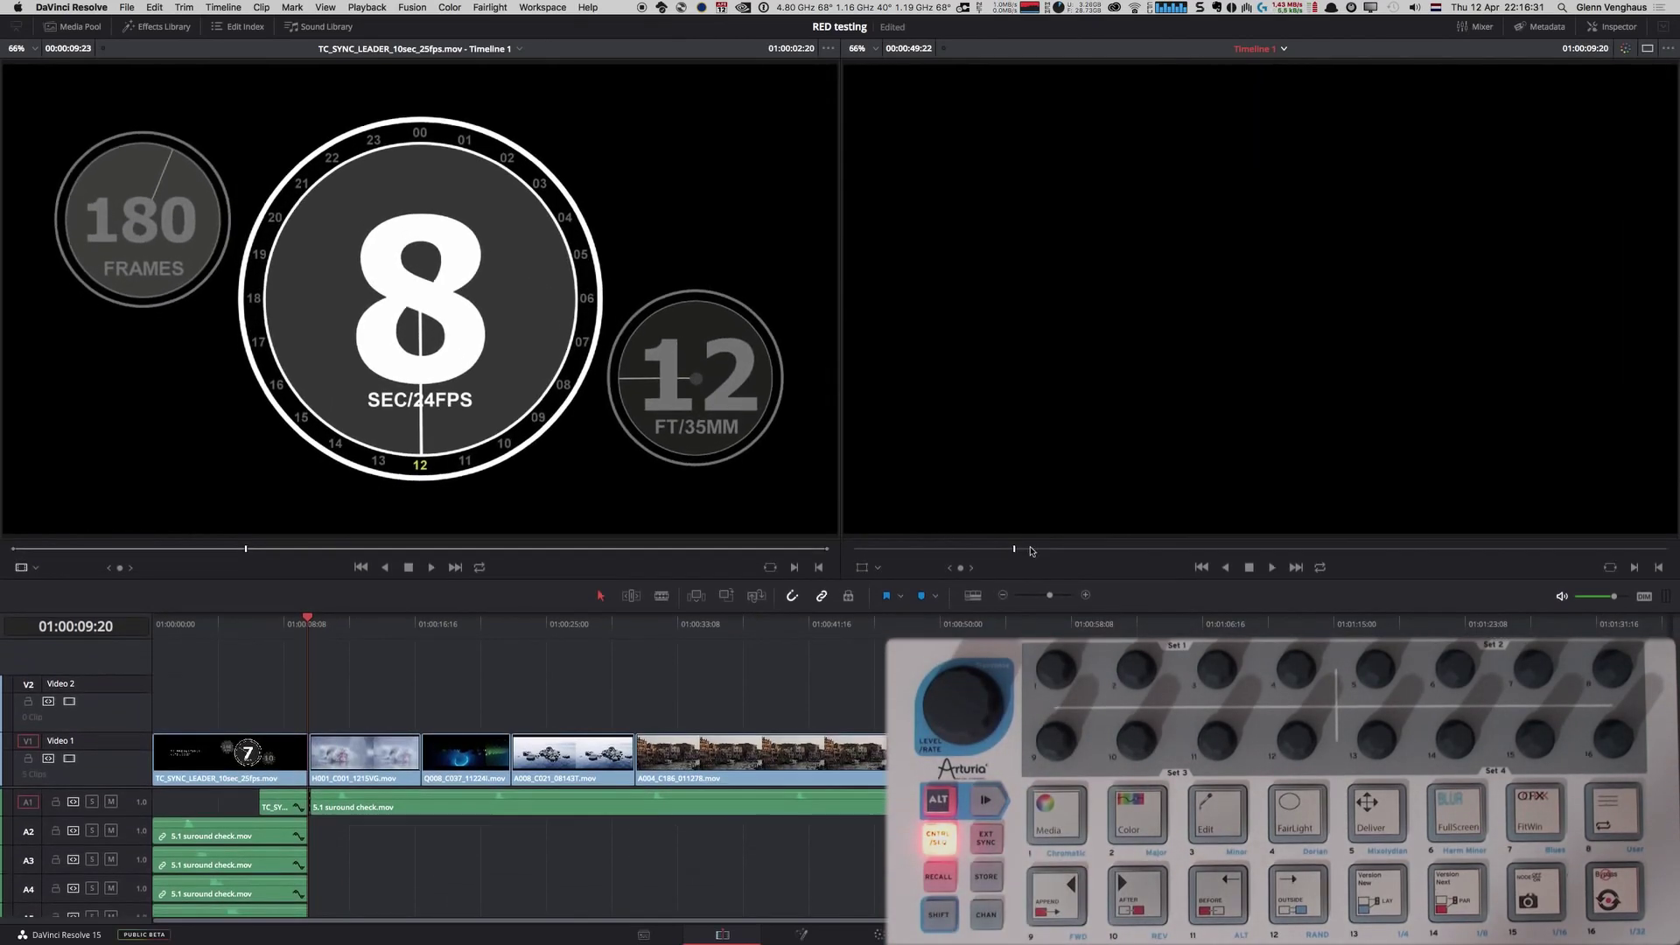
drag(1012, 549, 1047, 550)
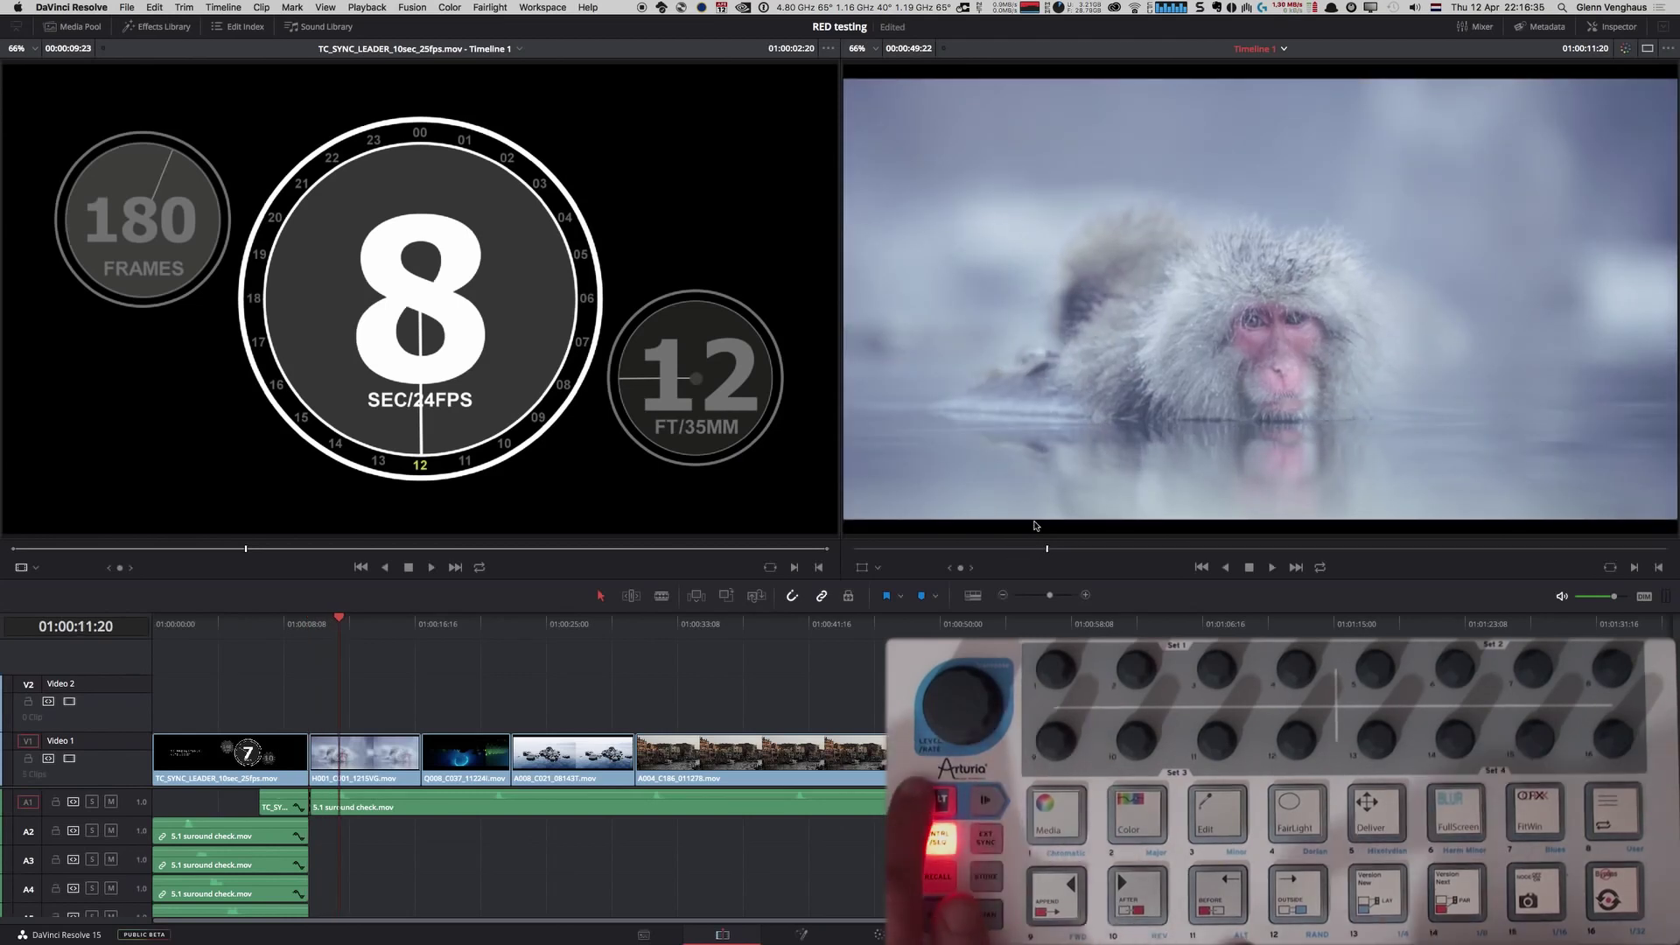
Switch to the Media page and jog the TC_SYNC_LEADER clip back and forth, stopping at 01:00:03:15.
key(shift+2)
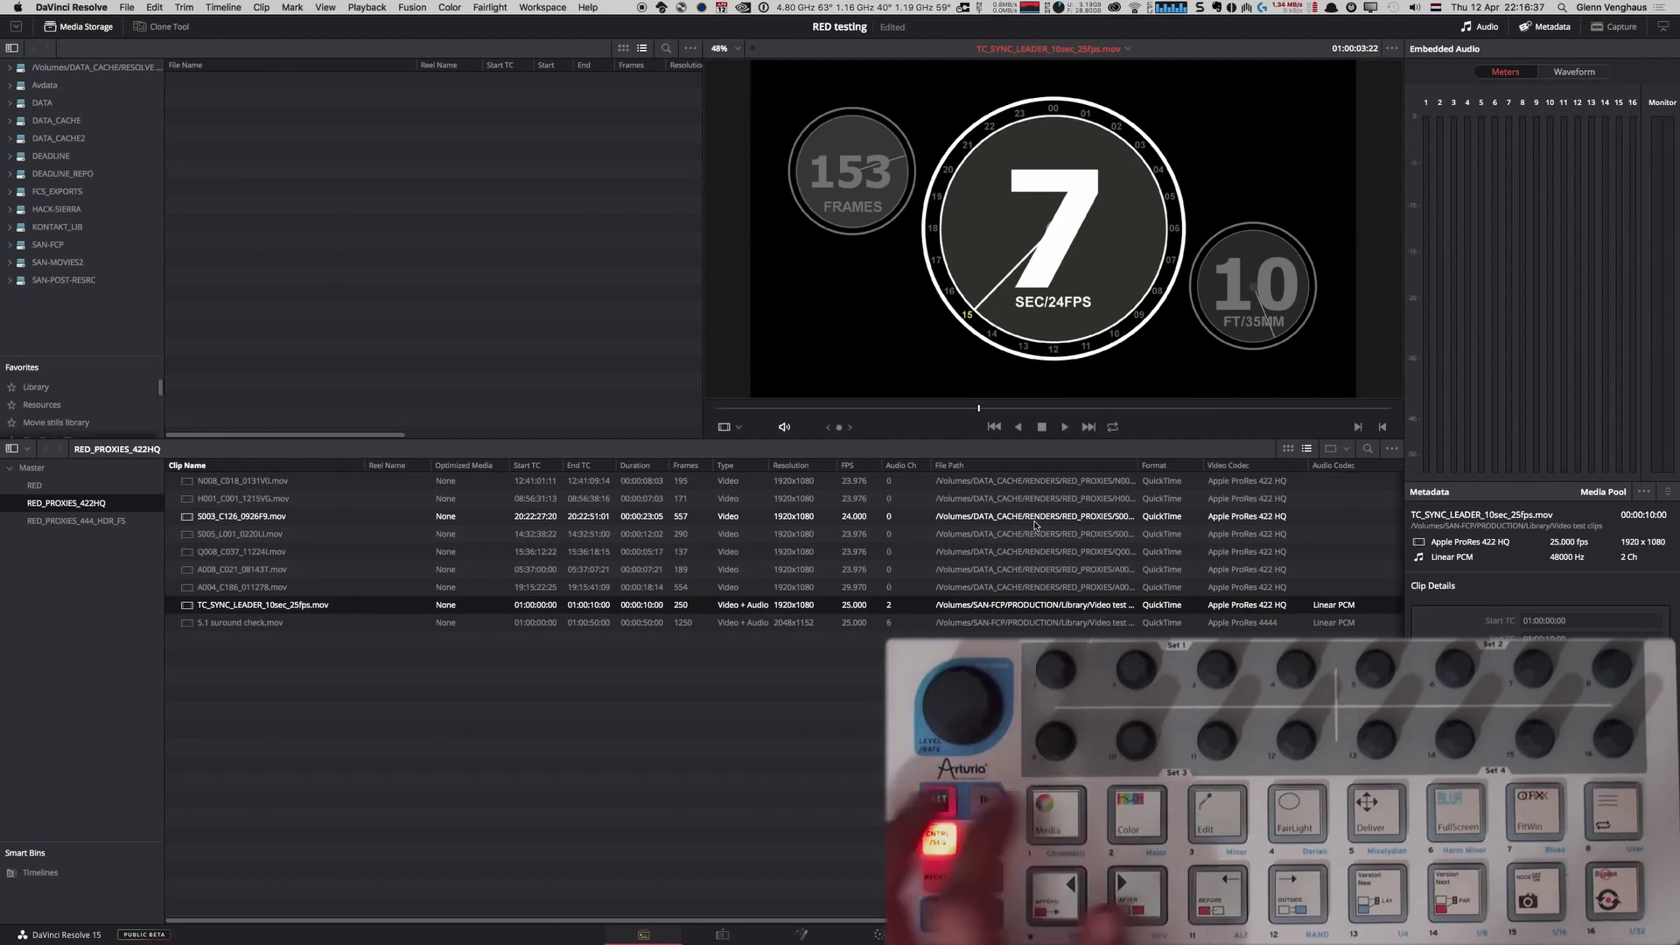
drag(839, 427, 839, 427)
key(Right)
key(Left)
key(Left)
key(Right)
key(Right)
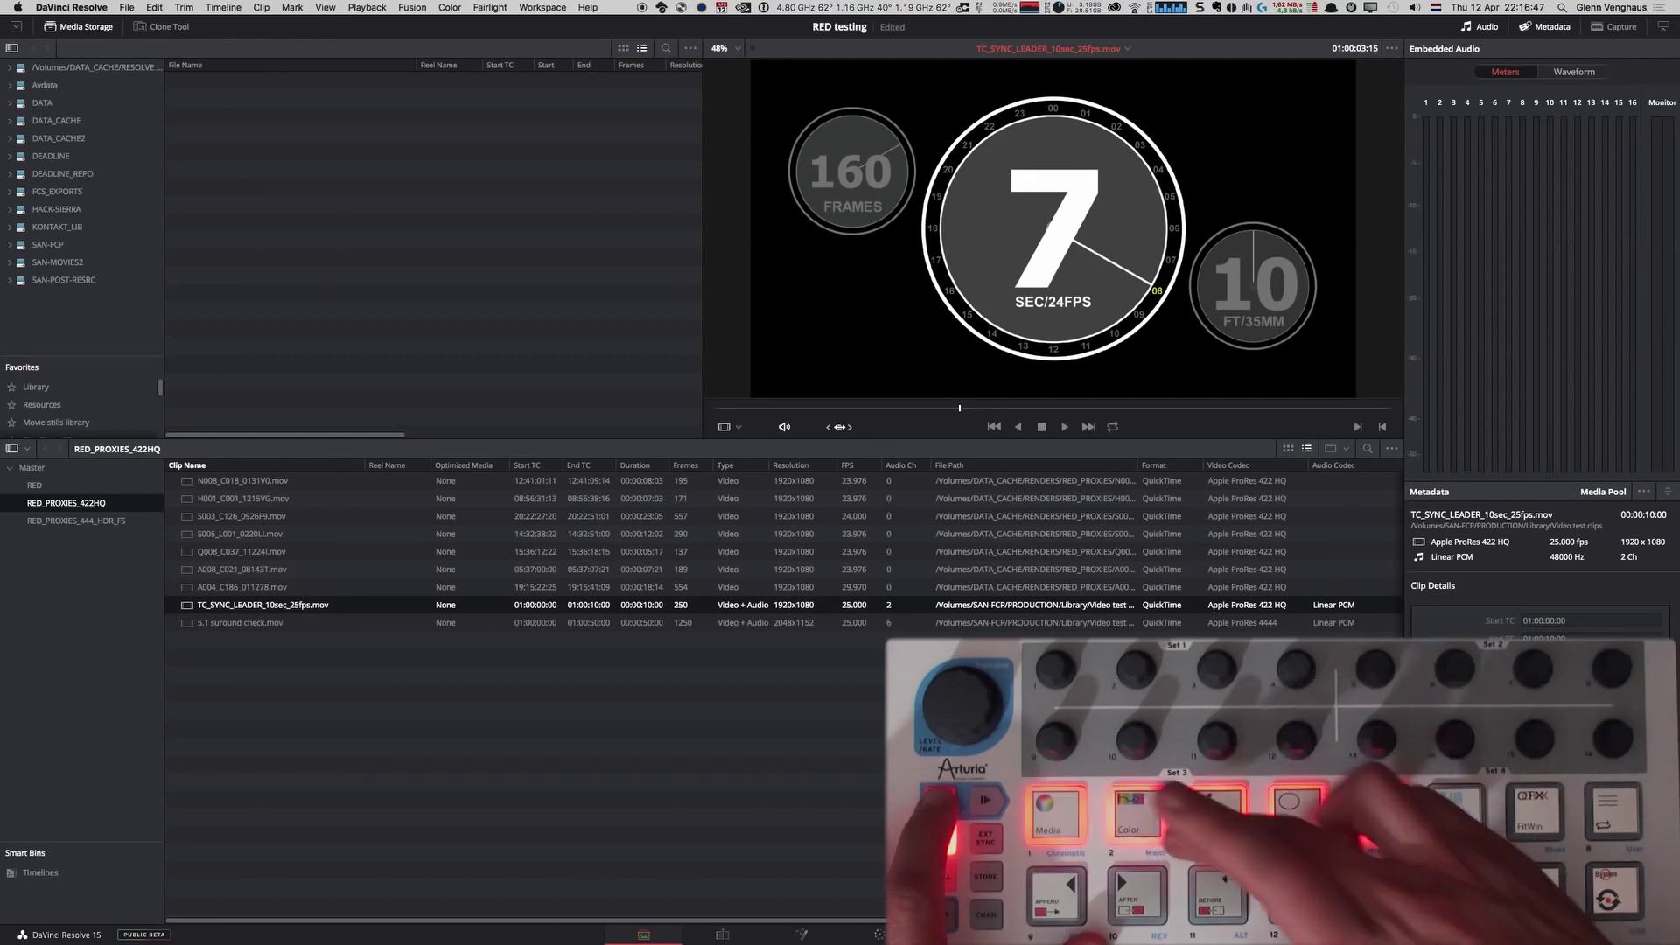
Switch to the Color page, zoom the viewer in and out on the snow monkey, and fit the image to the viewer.
key(shift+6)
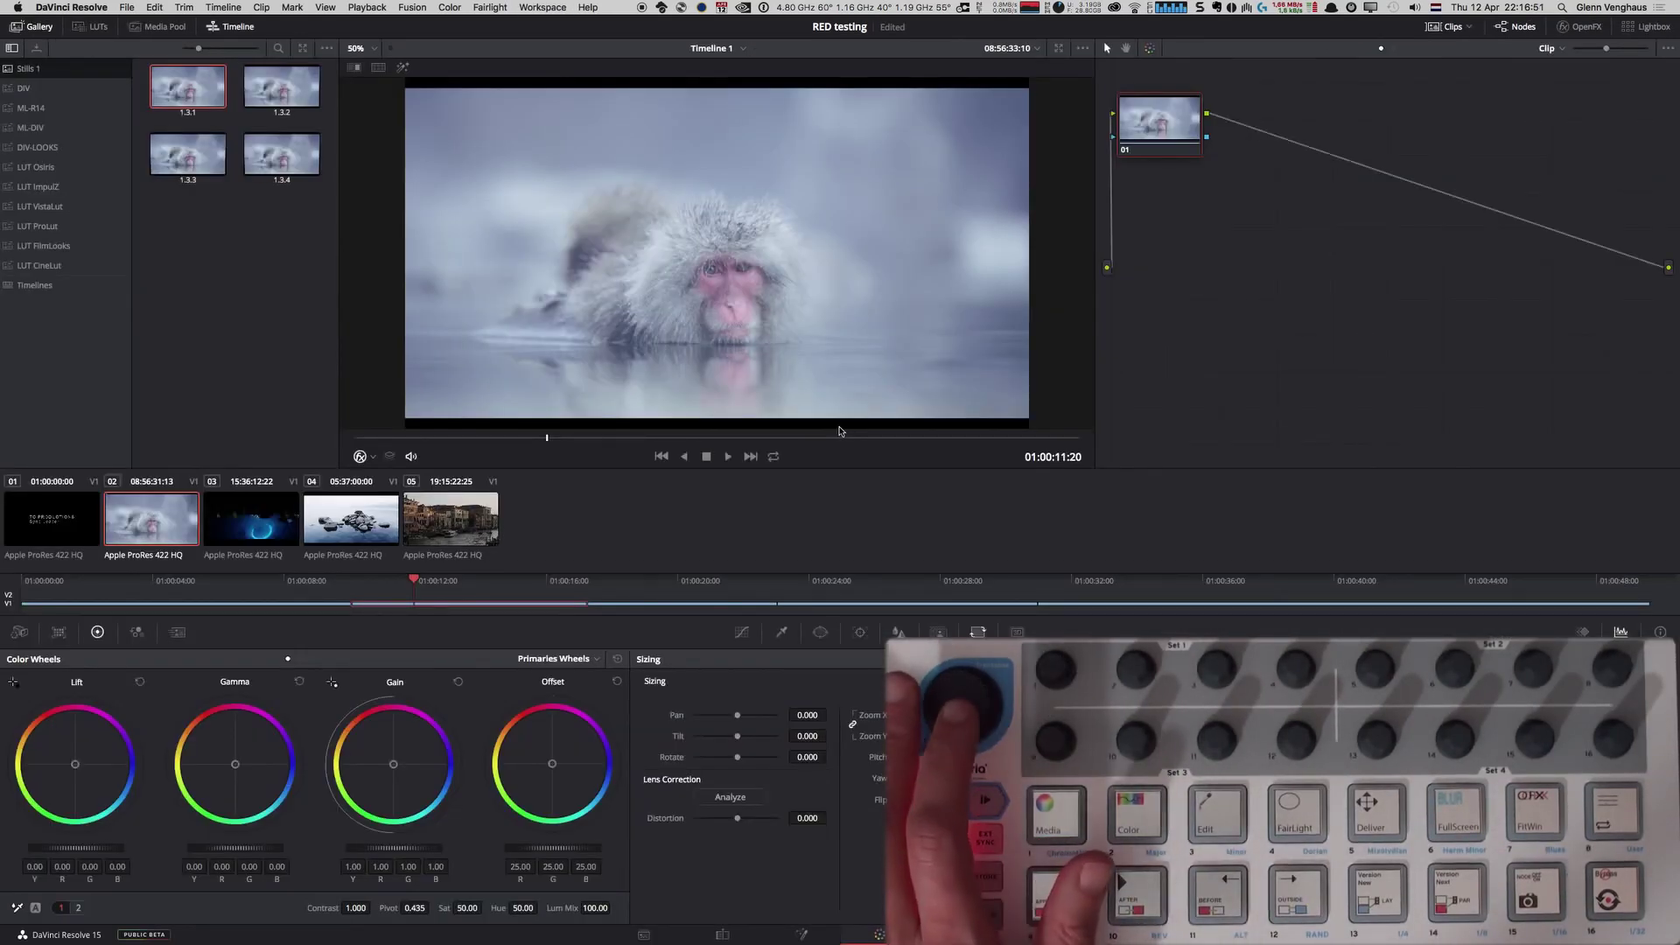
scroll(717, 257, down, 3)
scroll(716, 257, up, 5)
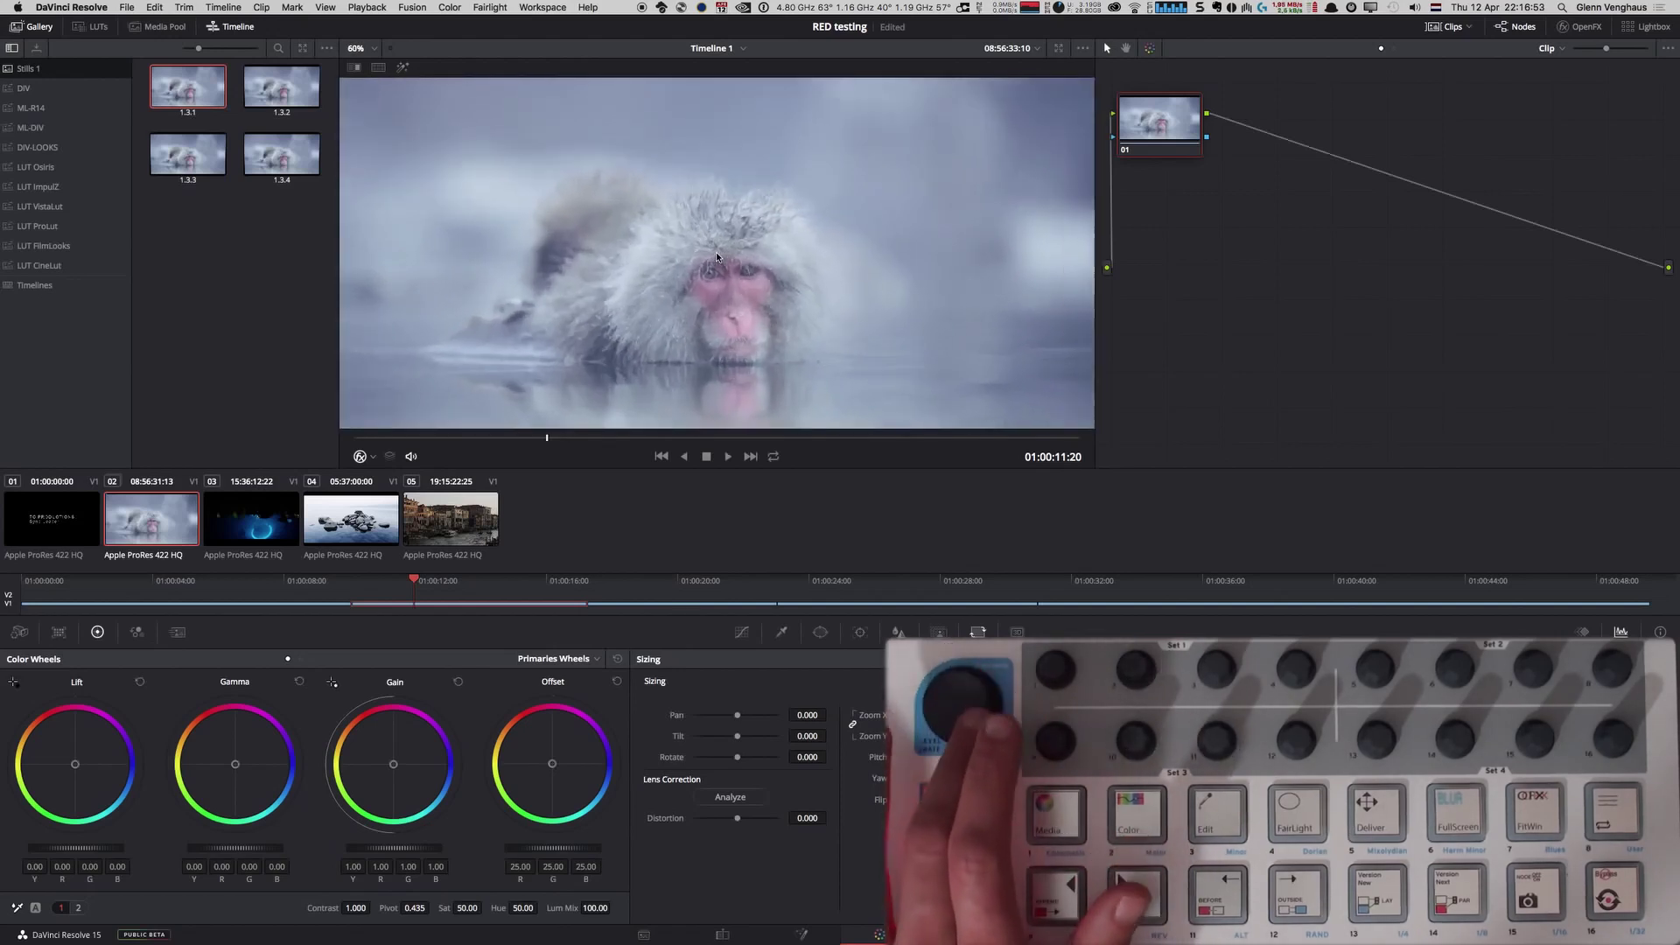
scroll(717, 258, down, 3)
scroll(716, 257, up, 4)
scroll(716, 258, down, 5)
scroll(716, 257, up, 6)
scroll(716, 255, up, 1)
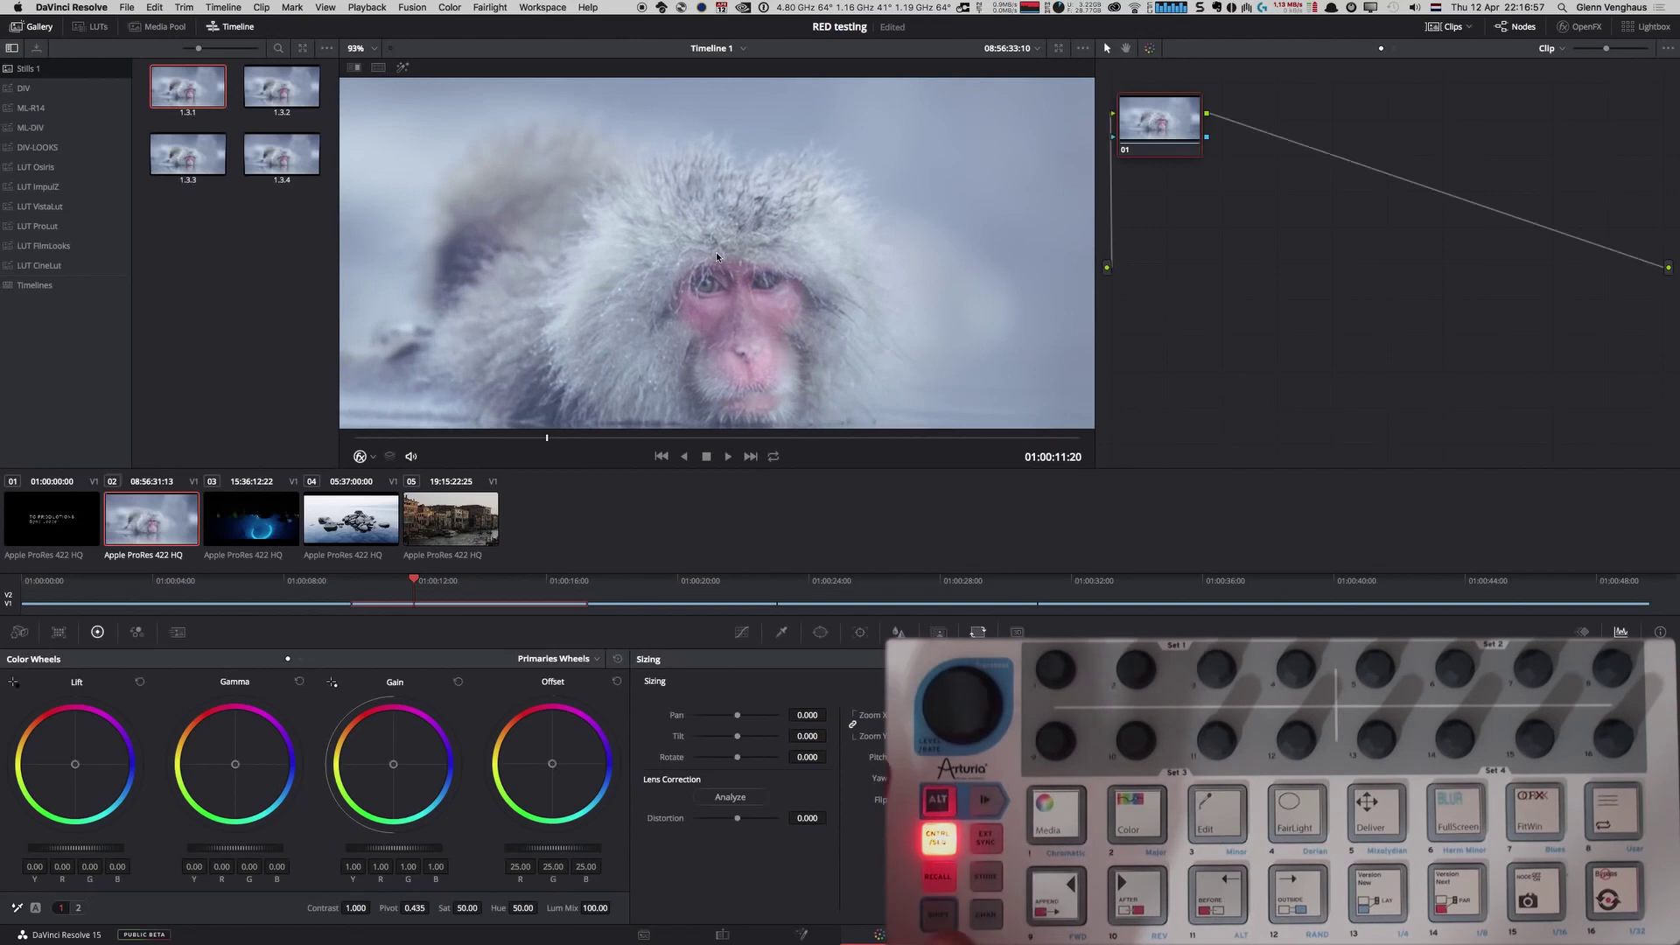
key(shift+z)
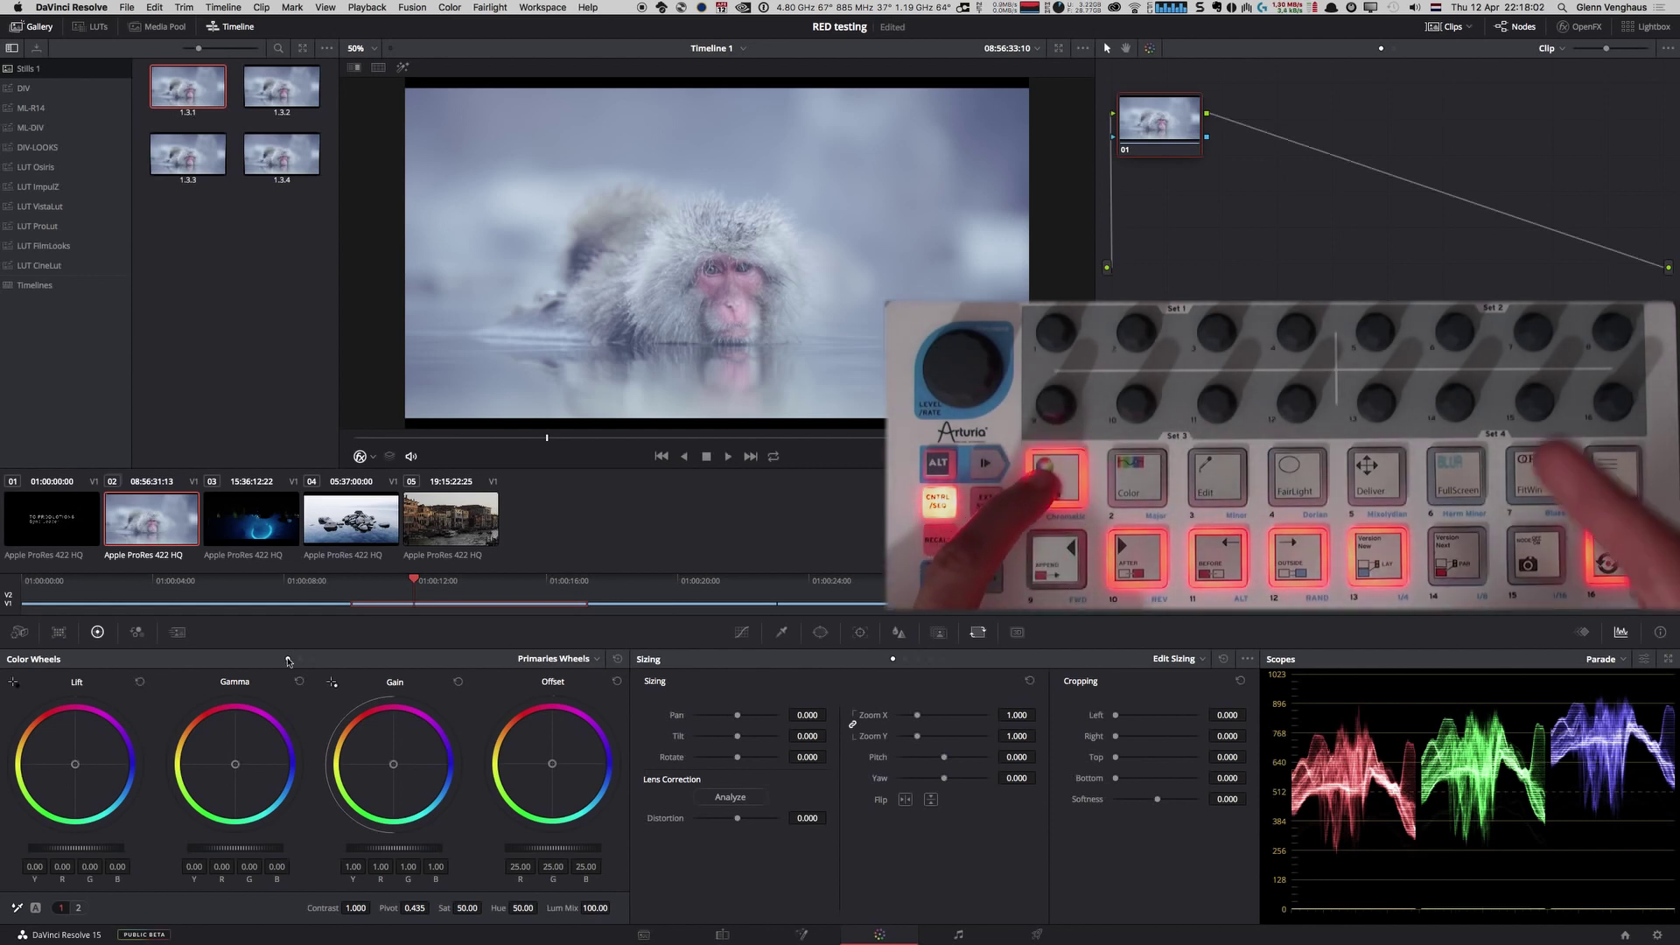
Cycle the grading controls through Log, Primaries Bars and RGB Mixer, finishing on Primaries Wheels.
click(313, 659)
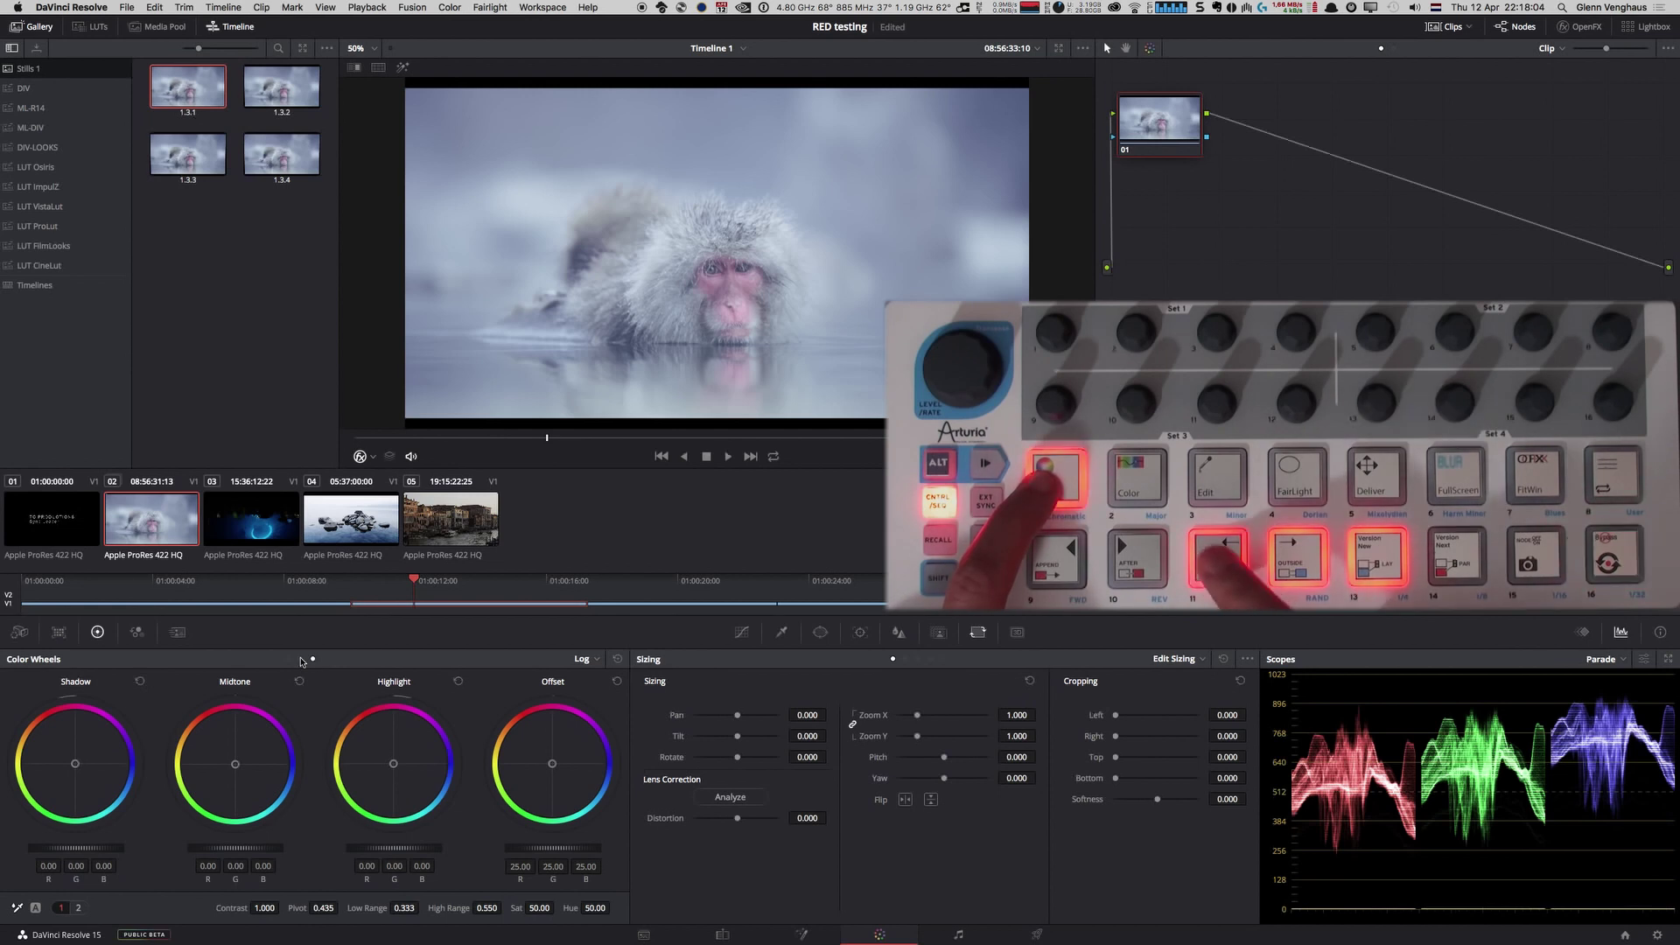
click(301, 659)
click(137, 634)
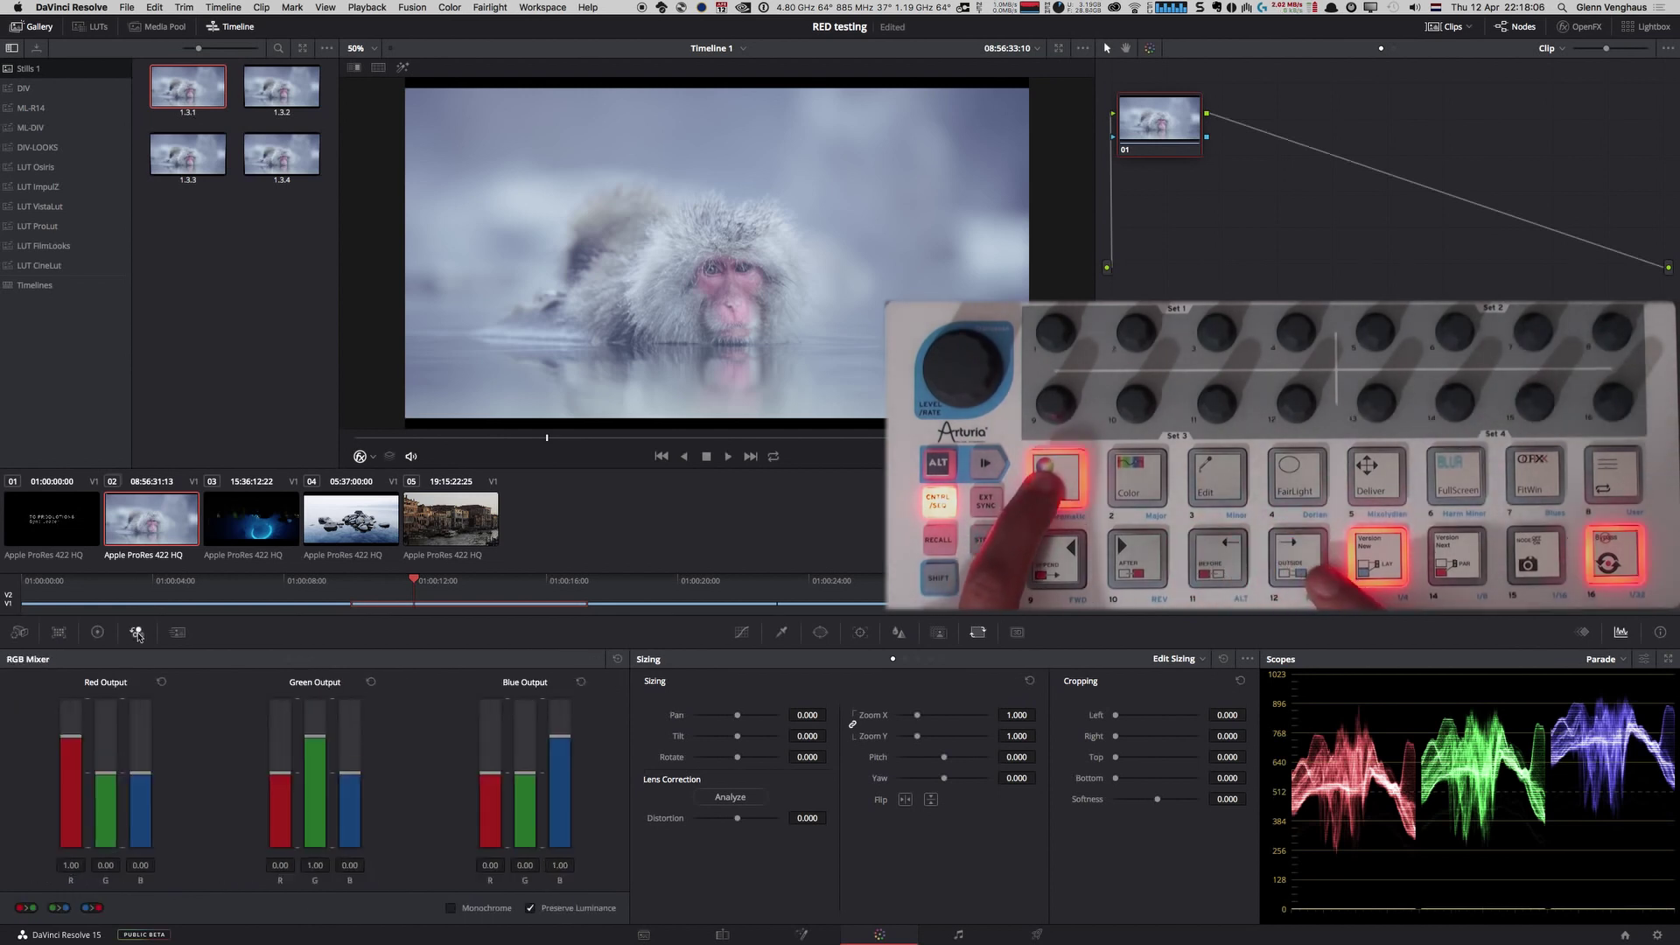
click(97, 631)
click(301, 660)
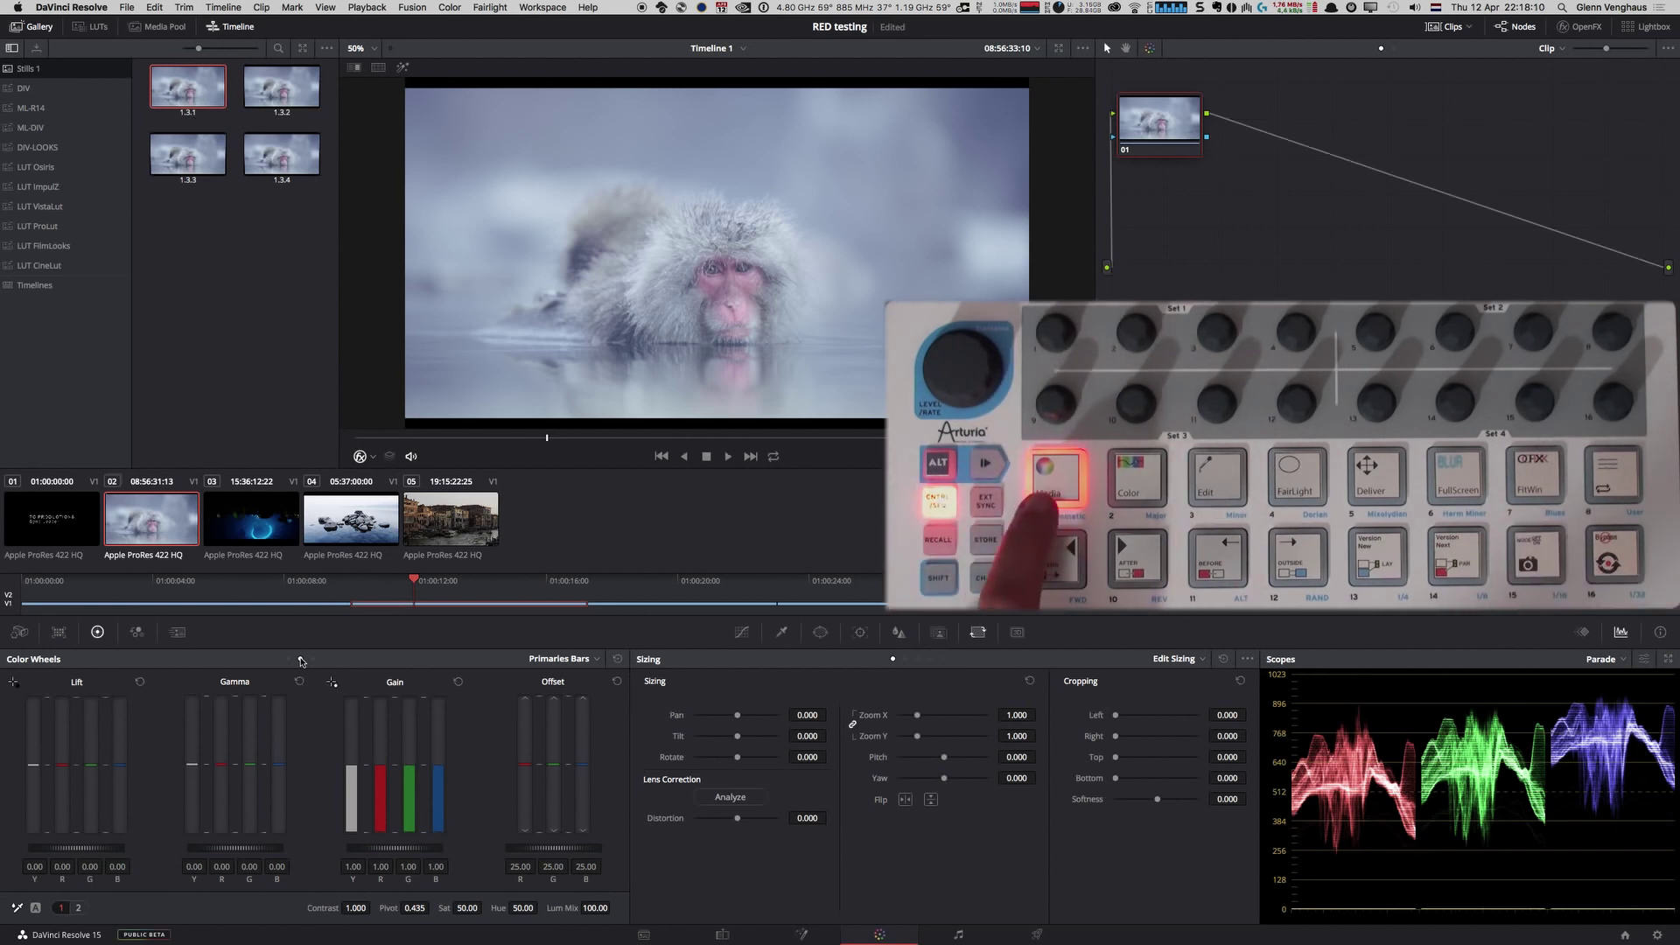
click(313, 658)
key(alt+w)
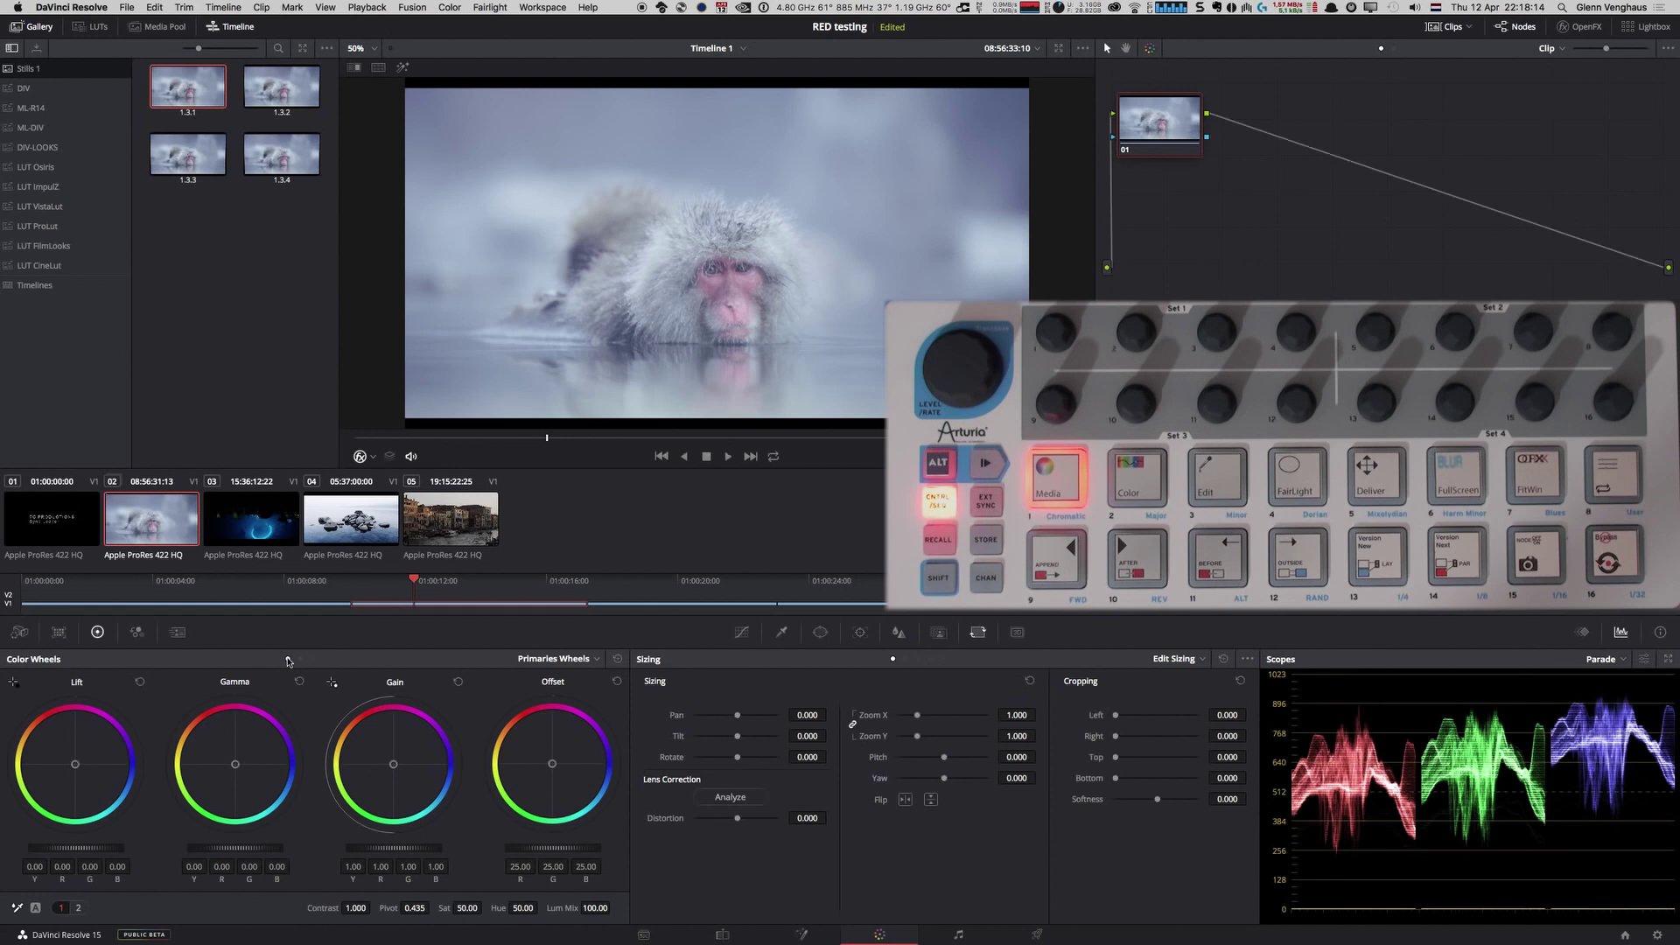
click(136, 632)
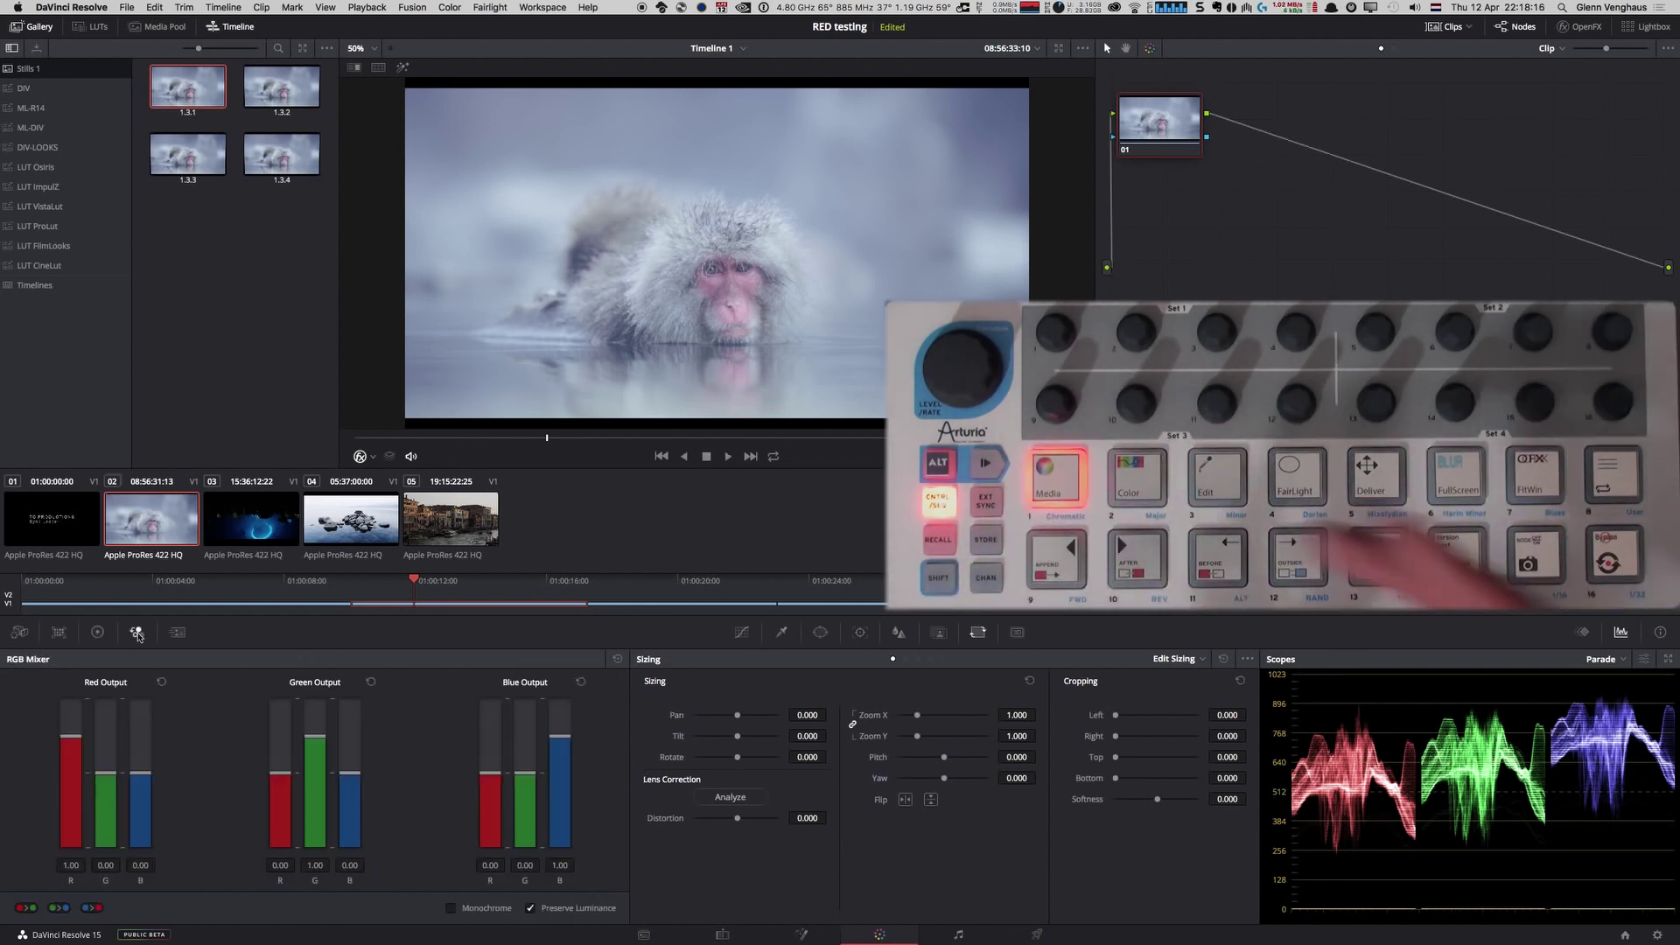
click(97, 632)
click(312, 659)
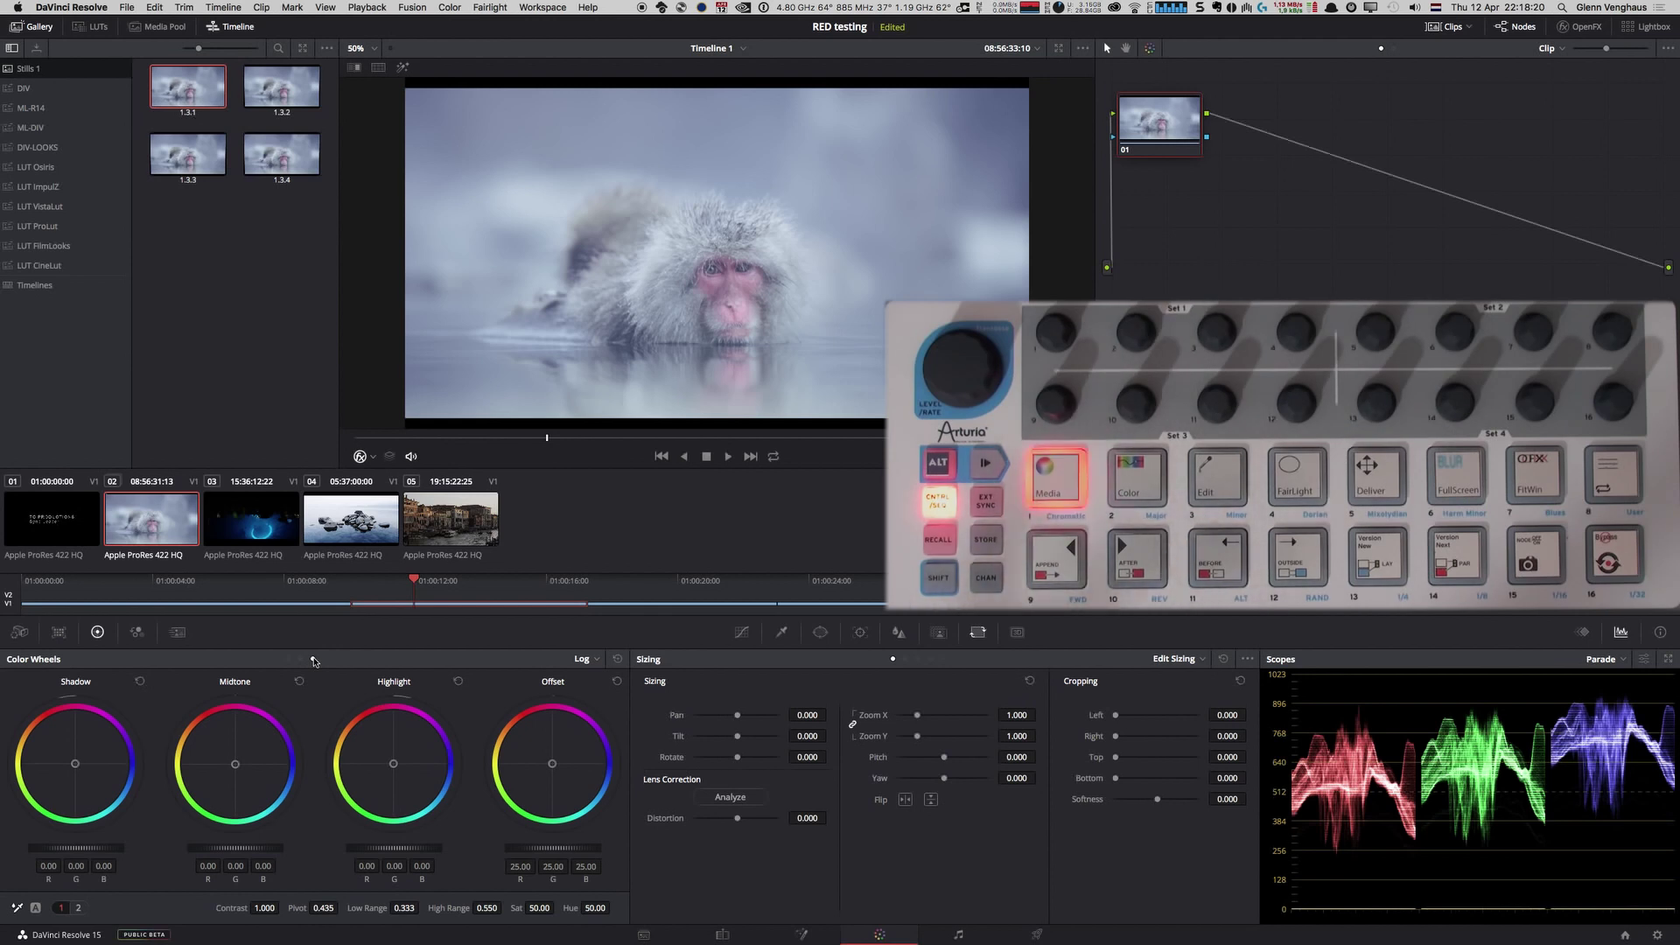
click(288, 659)
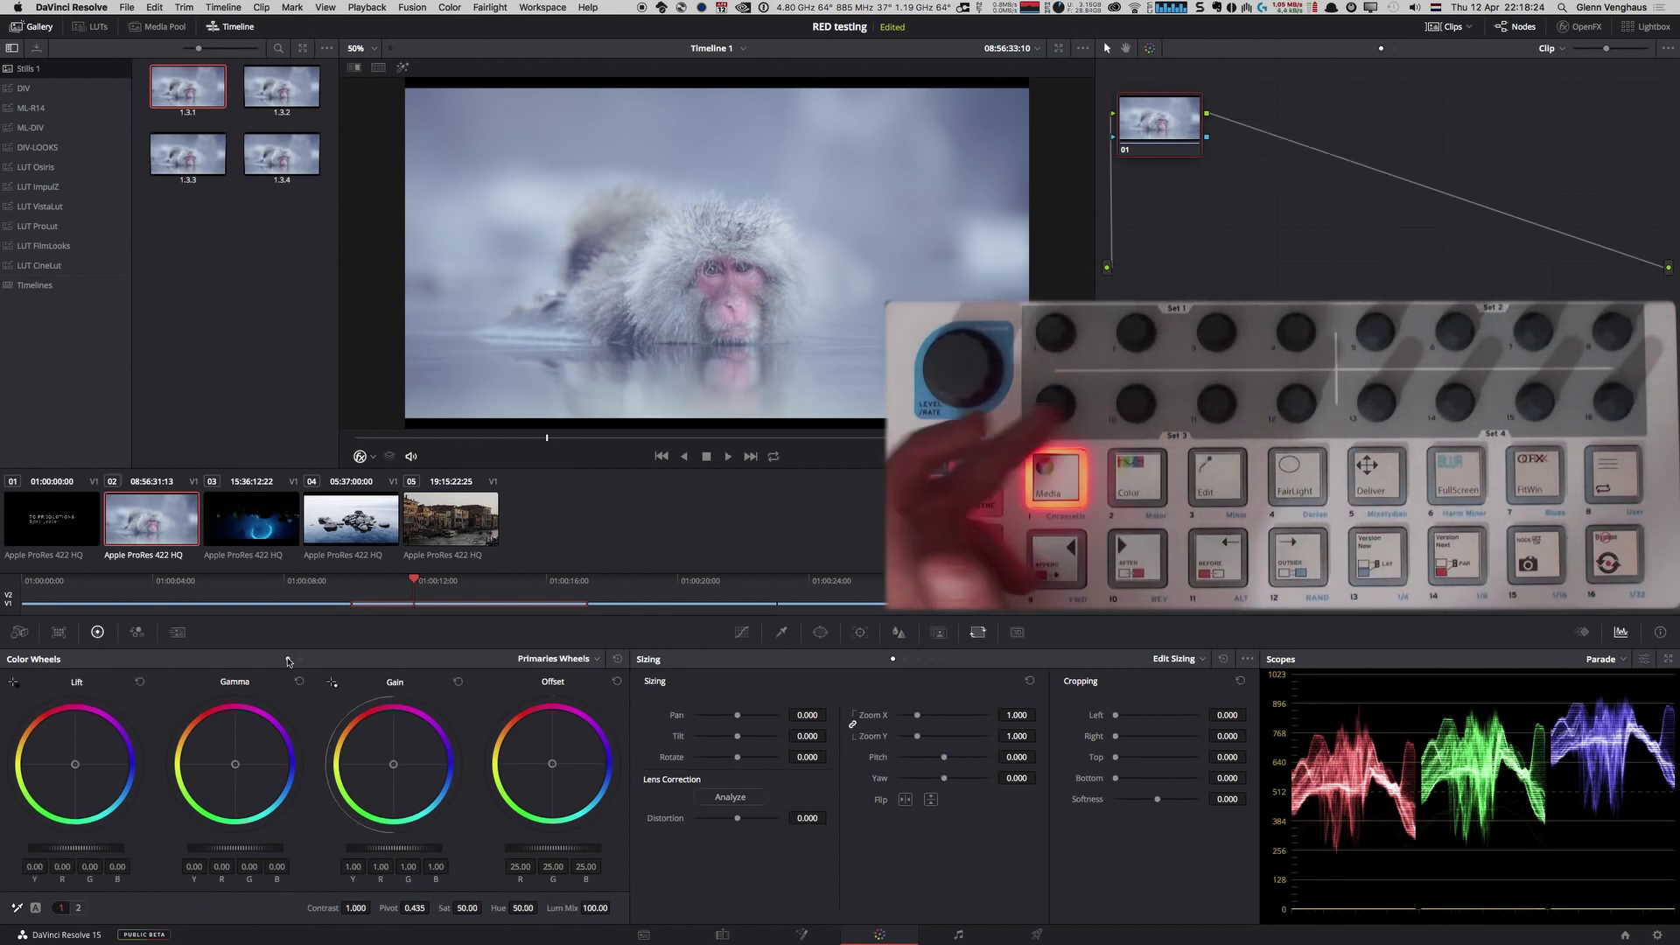
Set the master wheels to Lift 0.01, Gamma -0.02, Gain 0.98 and Offset 26.50 on the snow monkey clip.
drag(75, 849, 76, 849)
drag(234, 849, 232, 848)
drag(394, 848, 392, 848)
drag(551, 848, 551, 851)
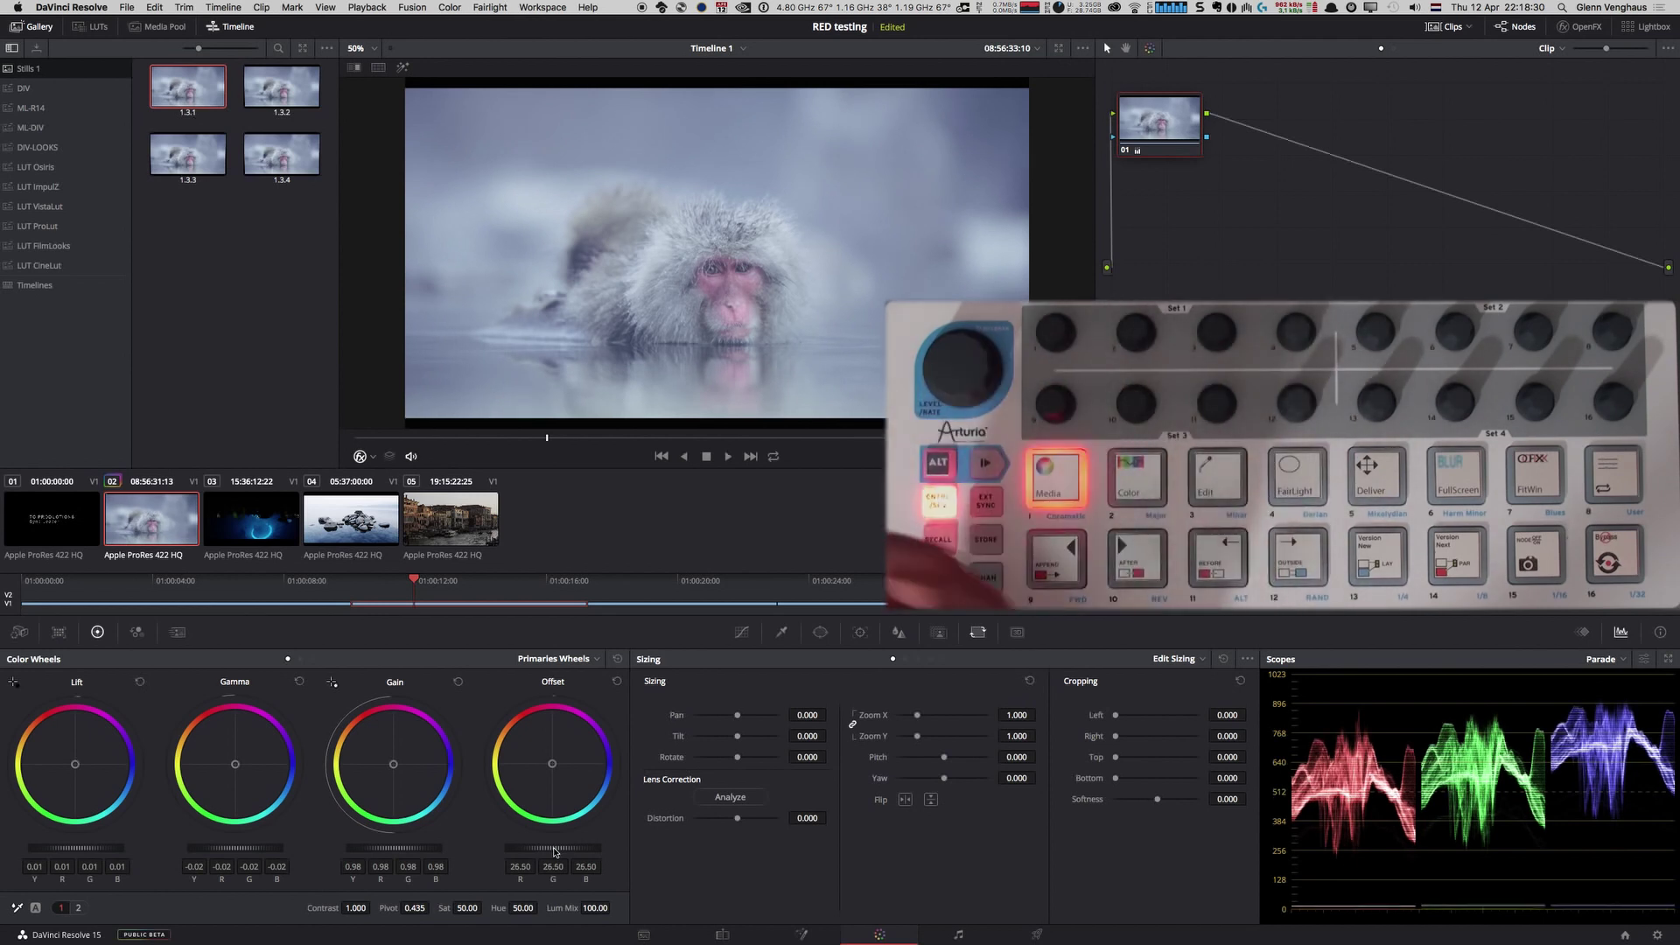
Set contrast 0.982, pivot 0.439, saturation 50.80, hue 49.20, temperature 50.0, tint -3.00, midtone detail -4.50, color boost -2.50, shadows -1.00 and highlights -3.50.
drag(466, 908, 515, 908)
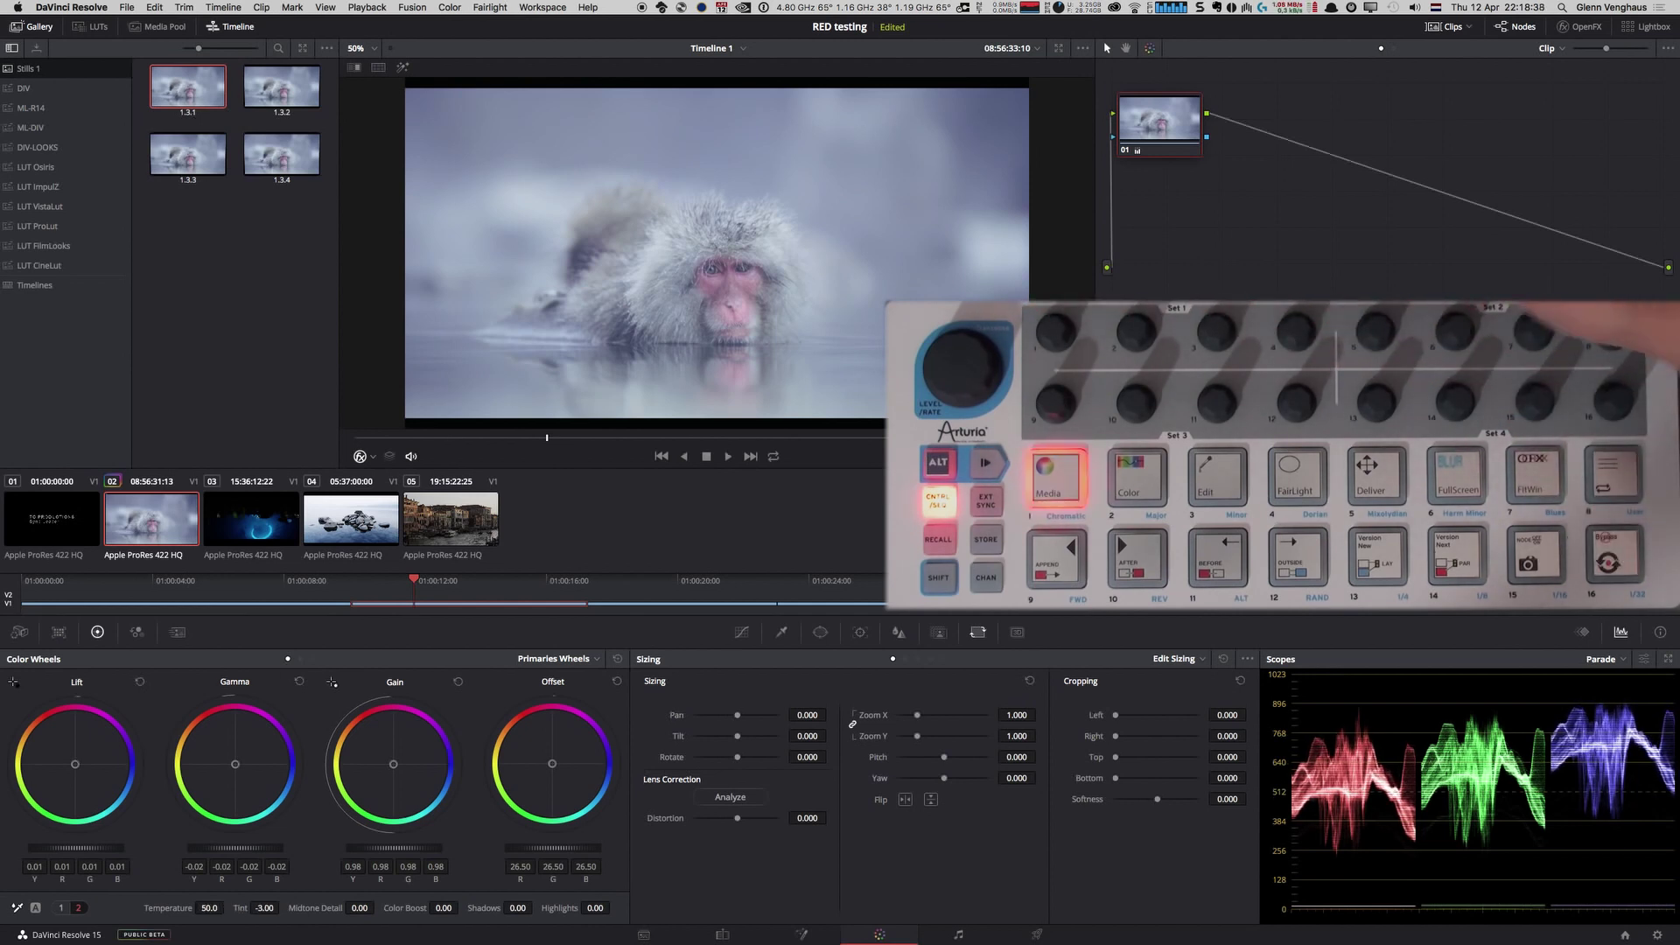
click(61, 908)
drag(355, 907, 420, 907)
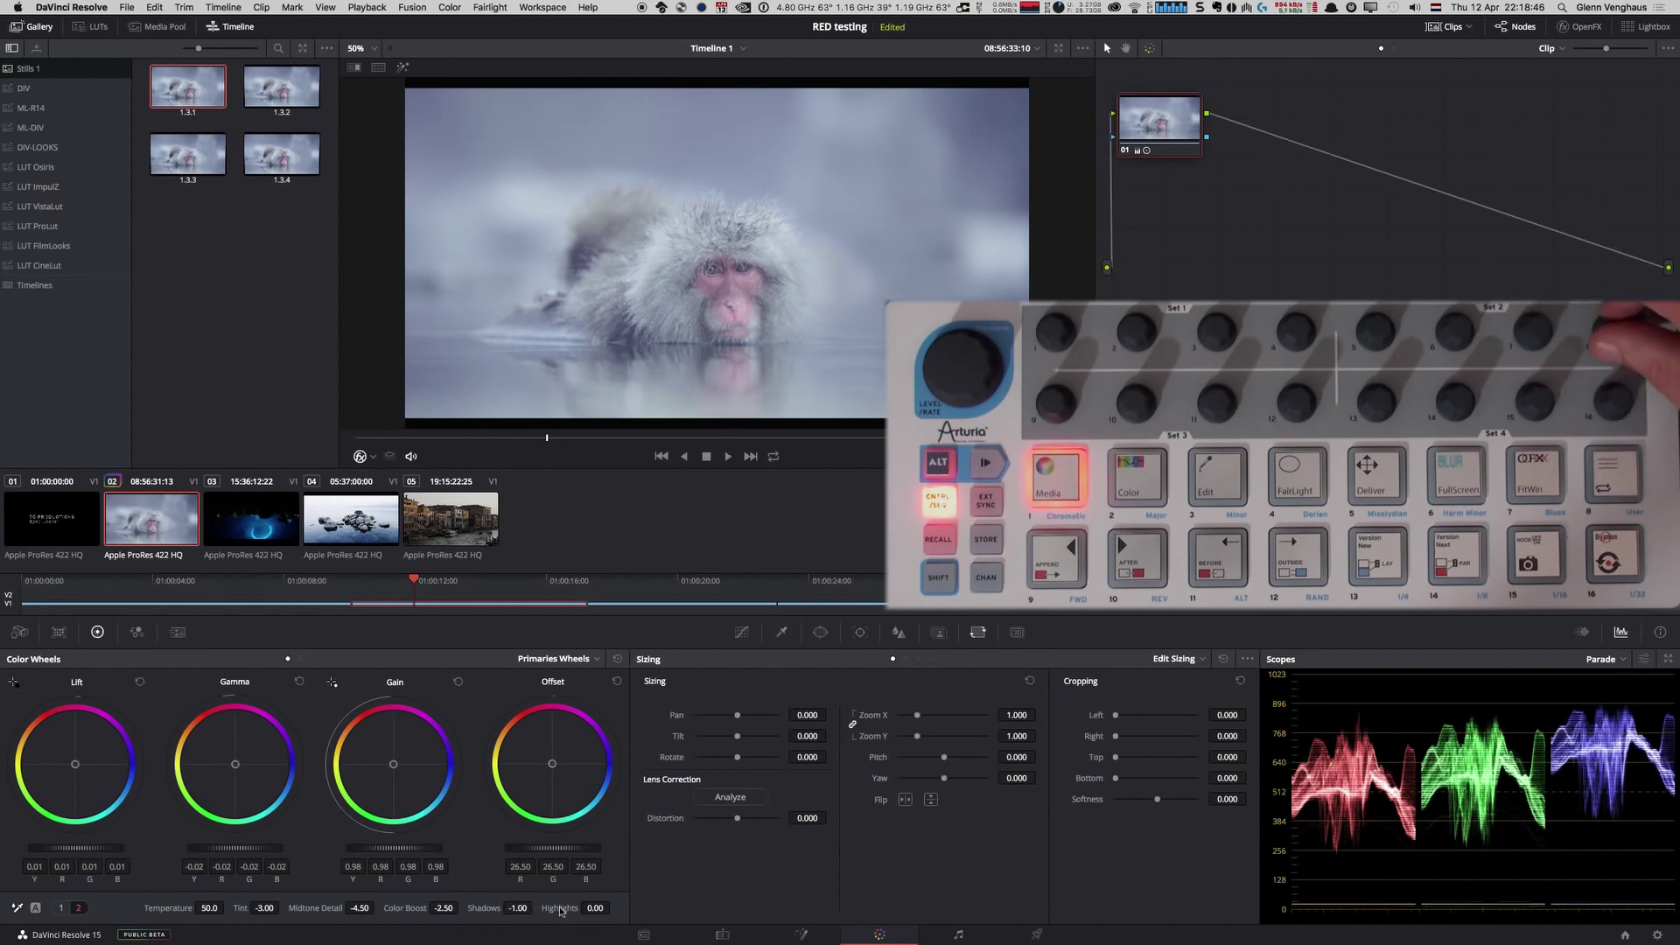
drag(595, 907, 586, 907)
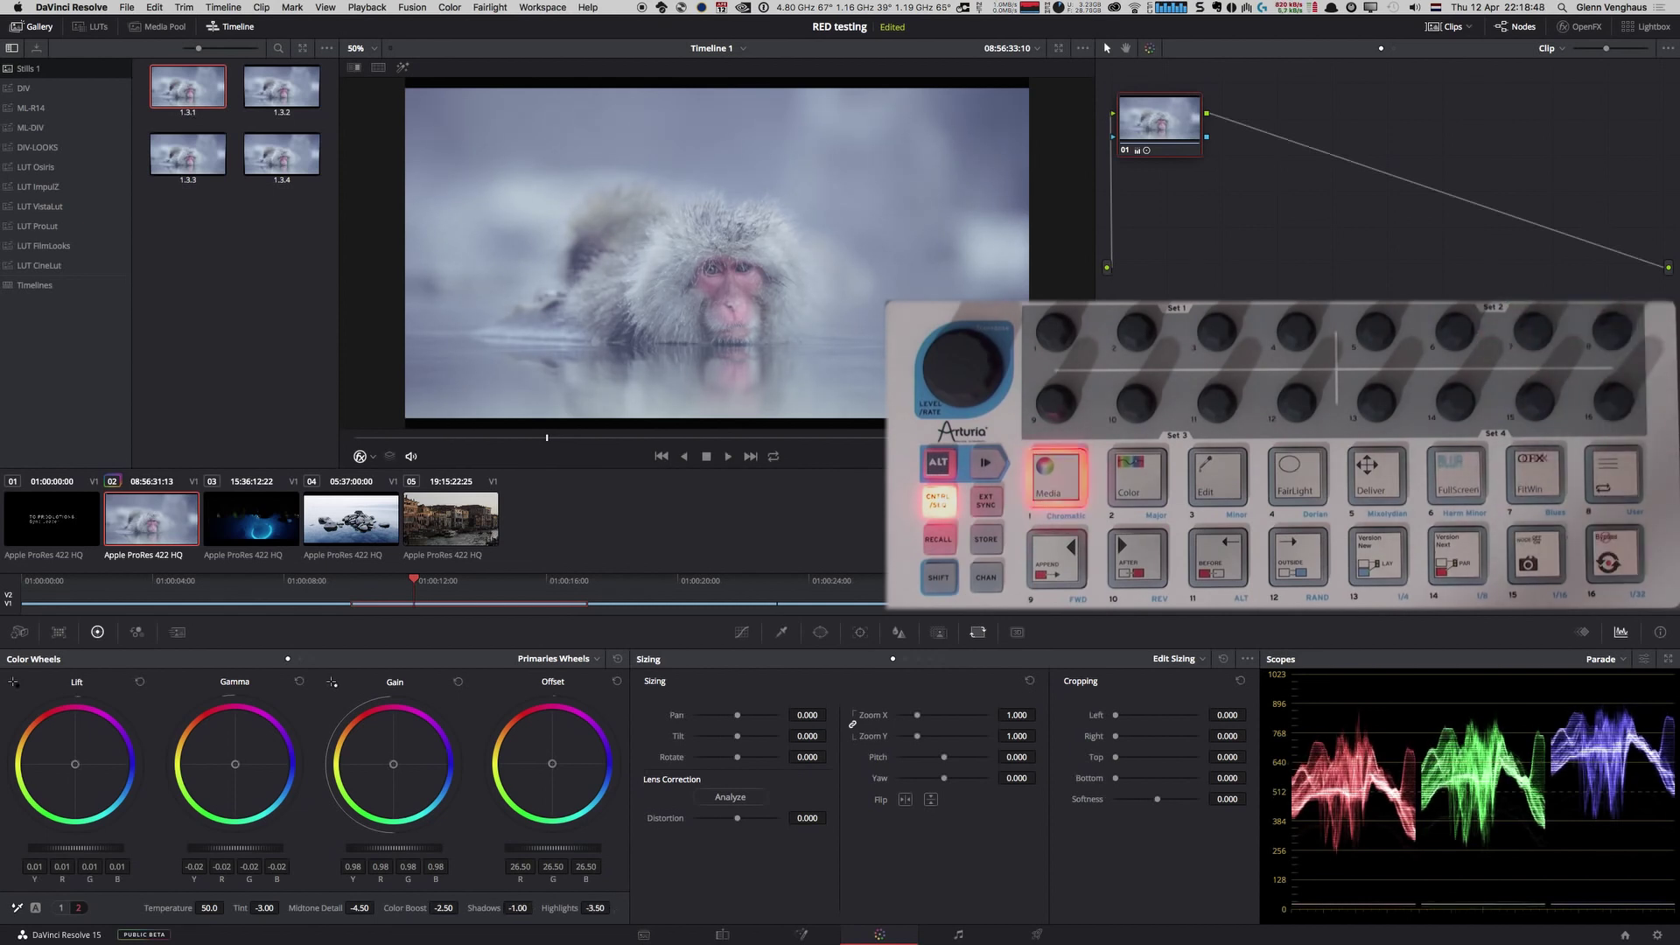
Switch to the Log wheels and set midtone 0.01, highlight -0.03, contrast 0.984, low range 0.331 and high range 0.556.
click(313, 658)
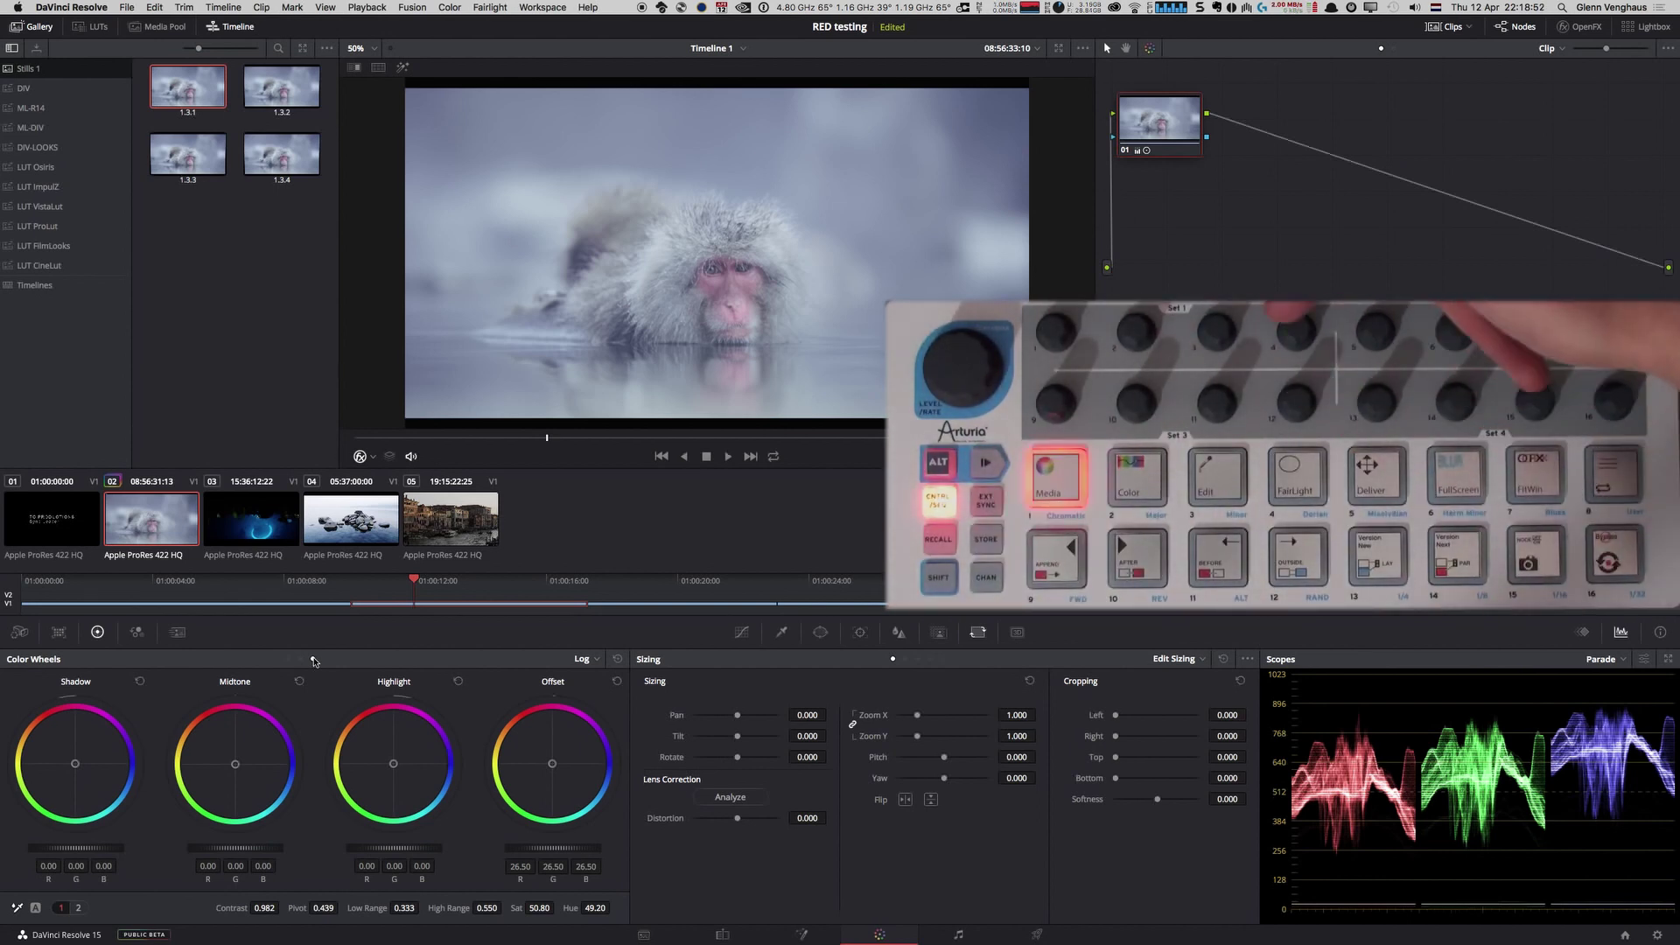
drag(264, 908, 266, 907)
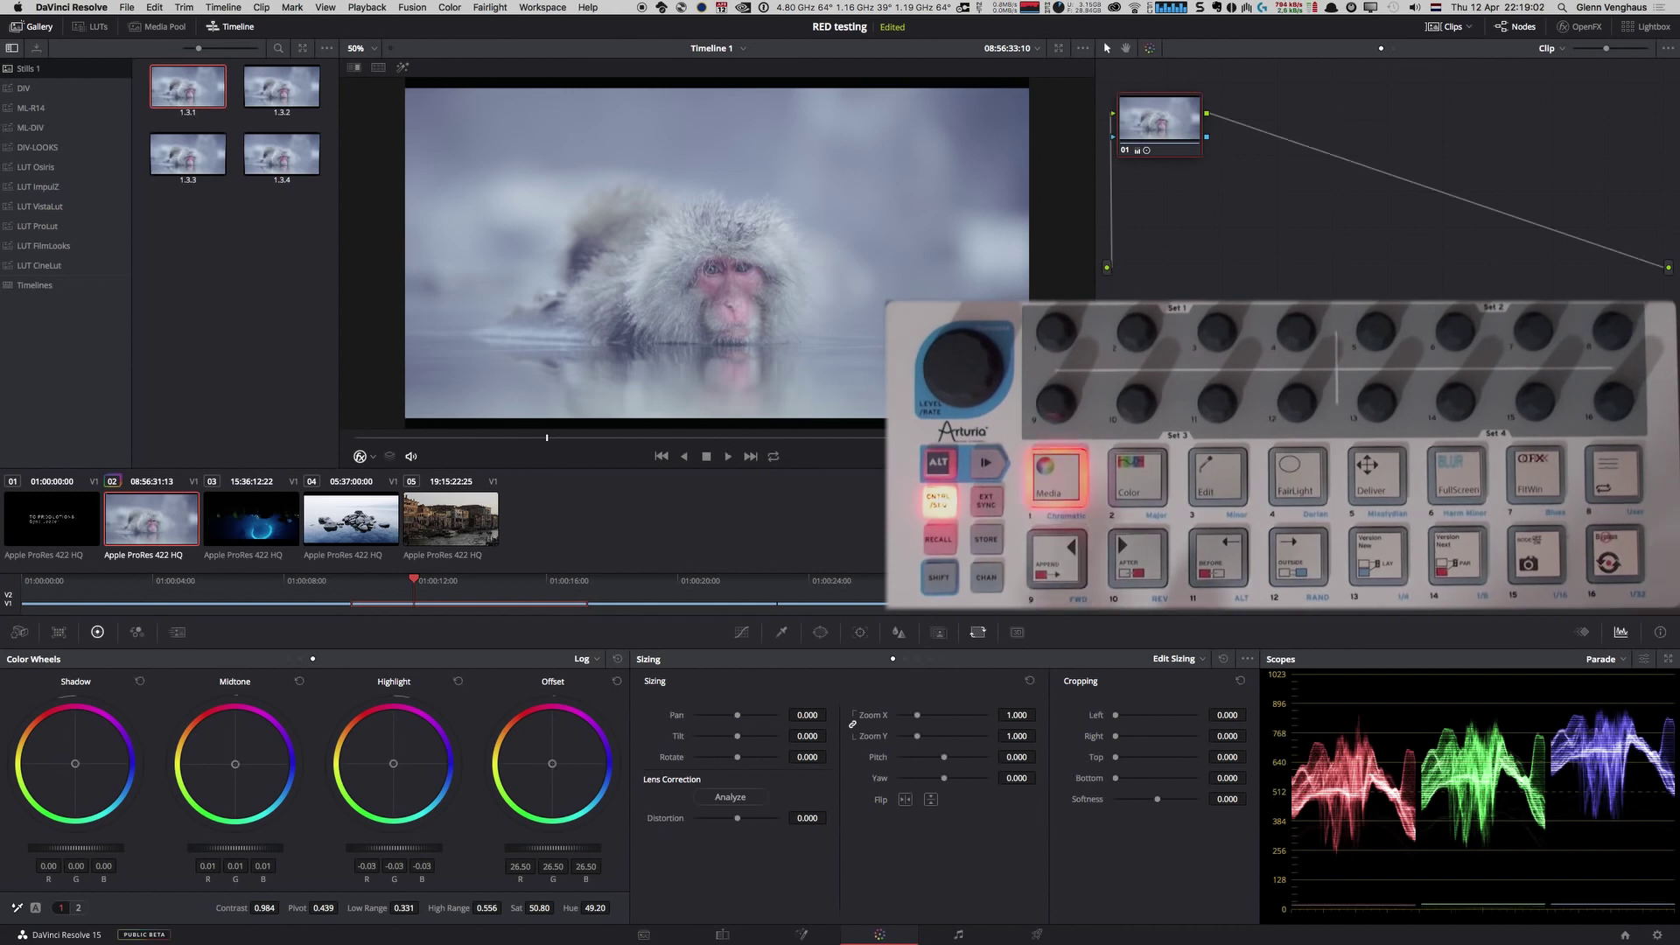
In Primaries Bars, set the YRGB values of Lift to 0.01/0.01/0.02/0.01, Gamma to -0.00/0.00/0.01/0.01 and Gain to 1.00/0.99/1.01/0.98.
click(301, 659)
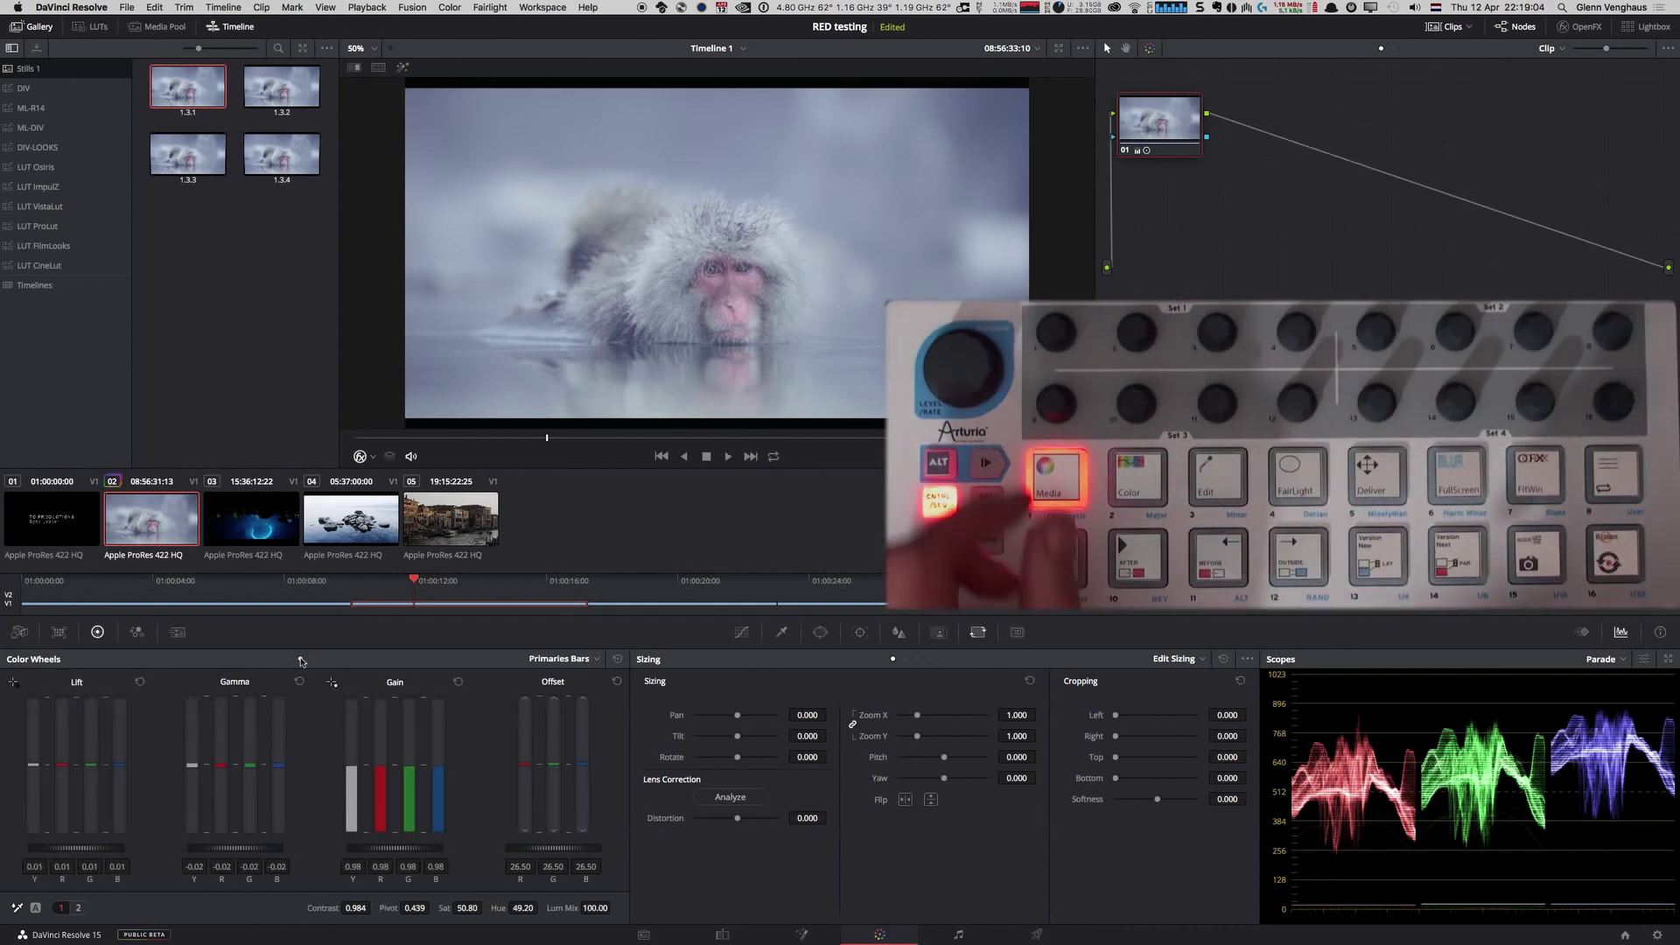
drag(192, 765, 192, 763)
drag(352, 768, 353, 766)
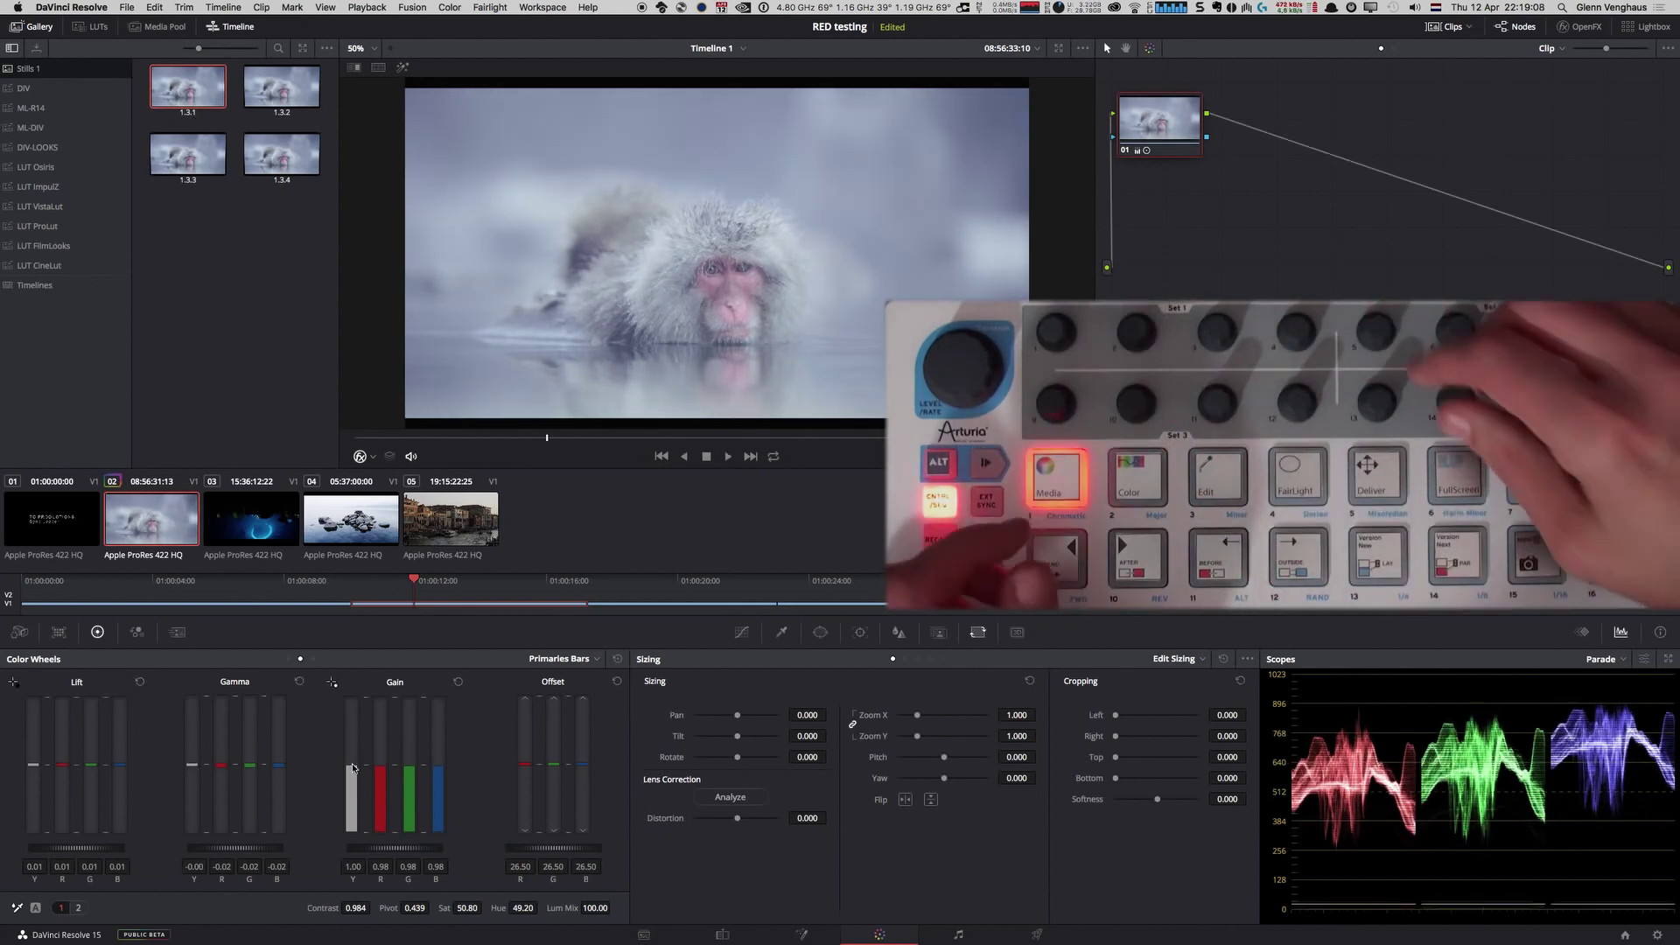
drag(61, 768, 61, 768)
drag(221, 766, 220, 764)
drag(381, 766, 381, 765)
drag(91, 766, 91, 765)
drag(249, 766, 250, 763)
drag(409, 769, 410, 765)
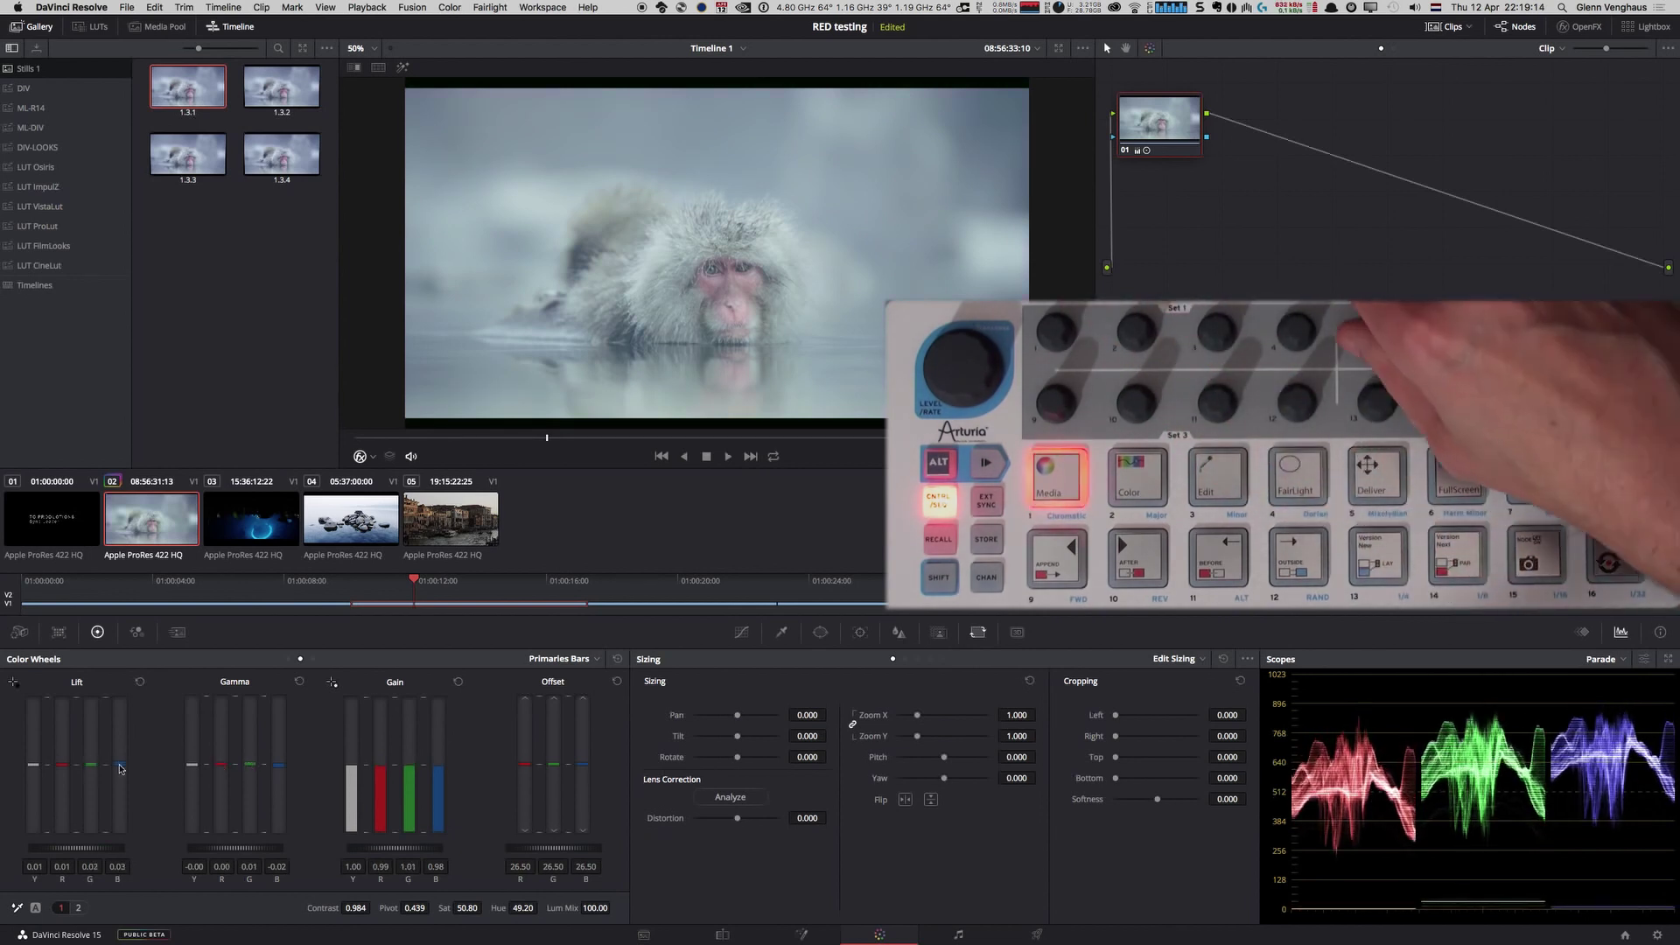
drag(278, 767, 278, 763)
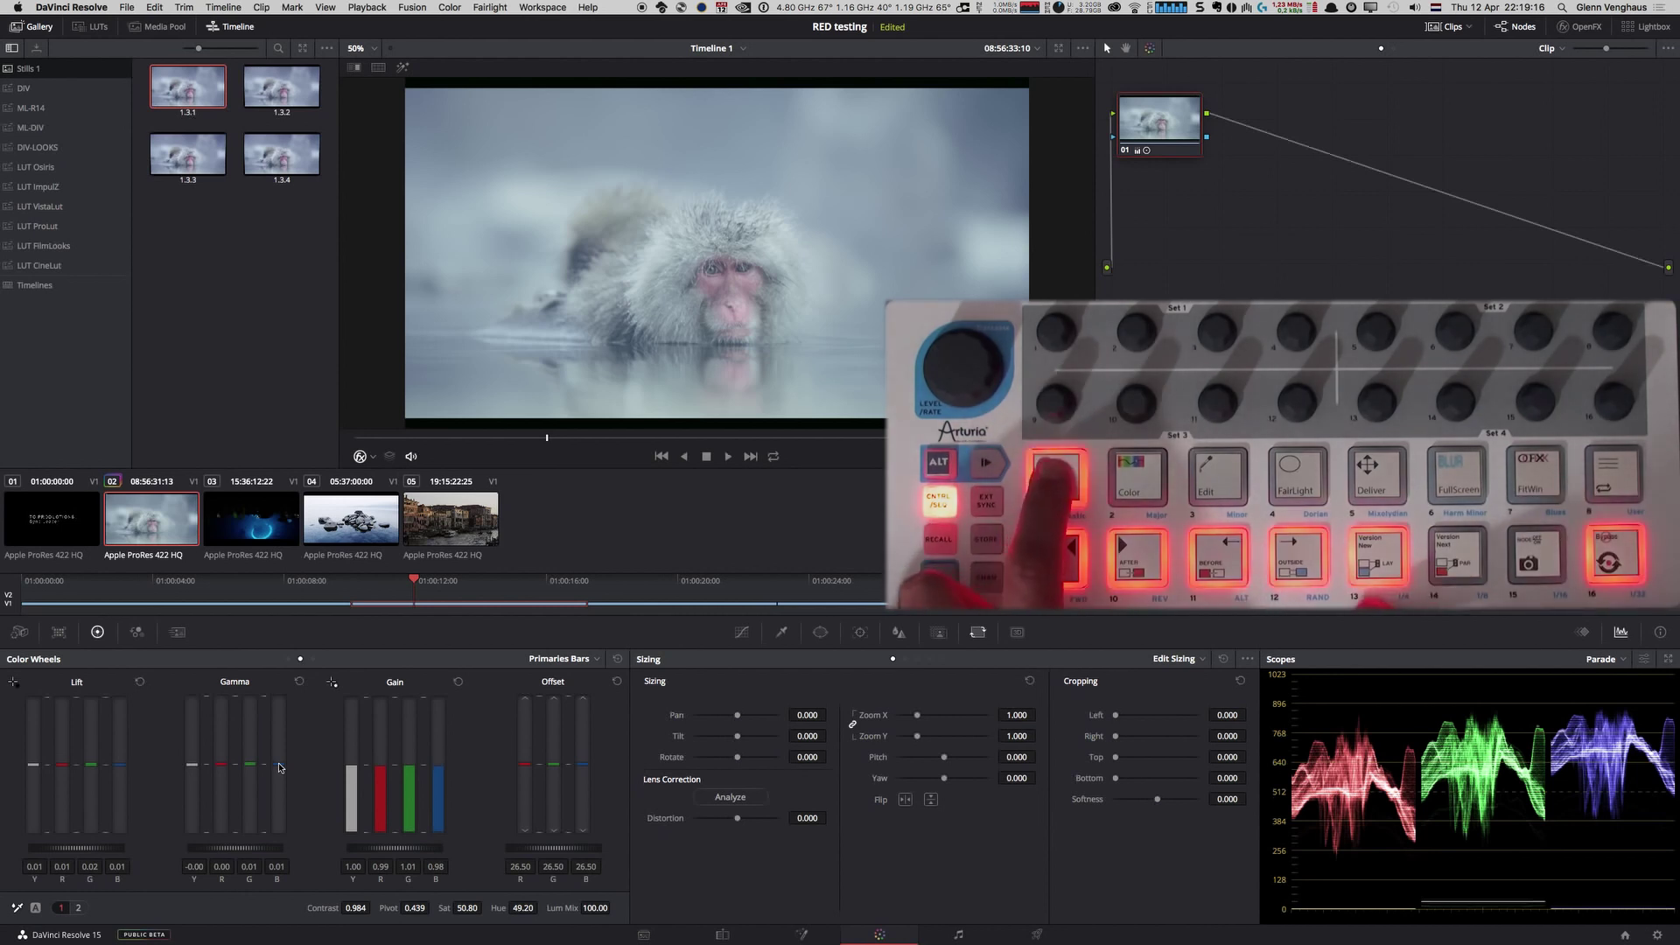
View the RGB Mixer, return to the color wheels palette and show the Primaries Wheels.
click(137, 633)
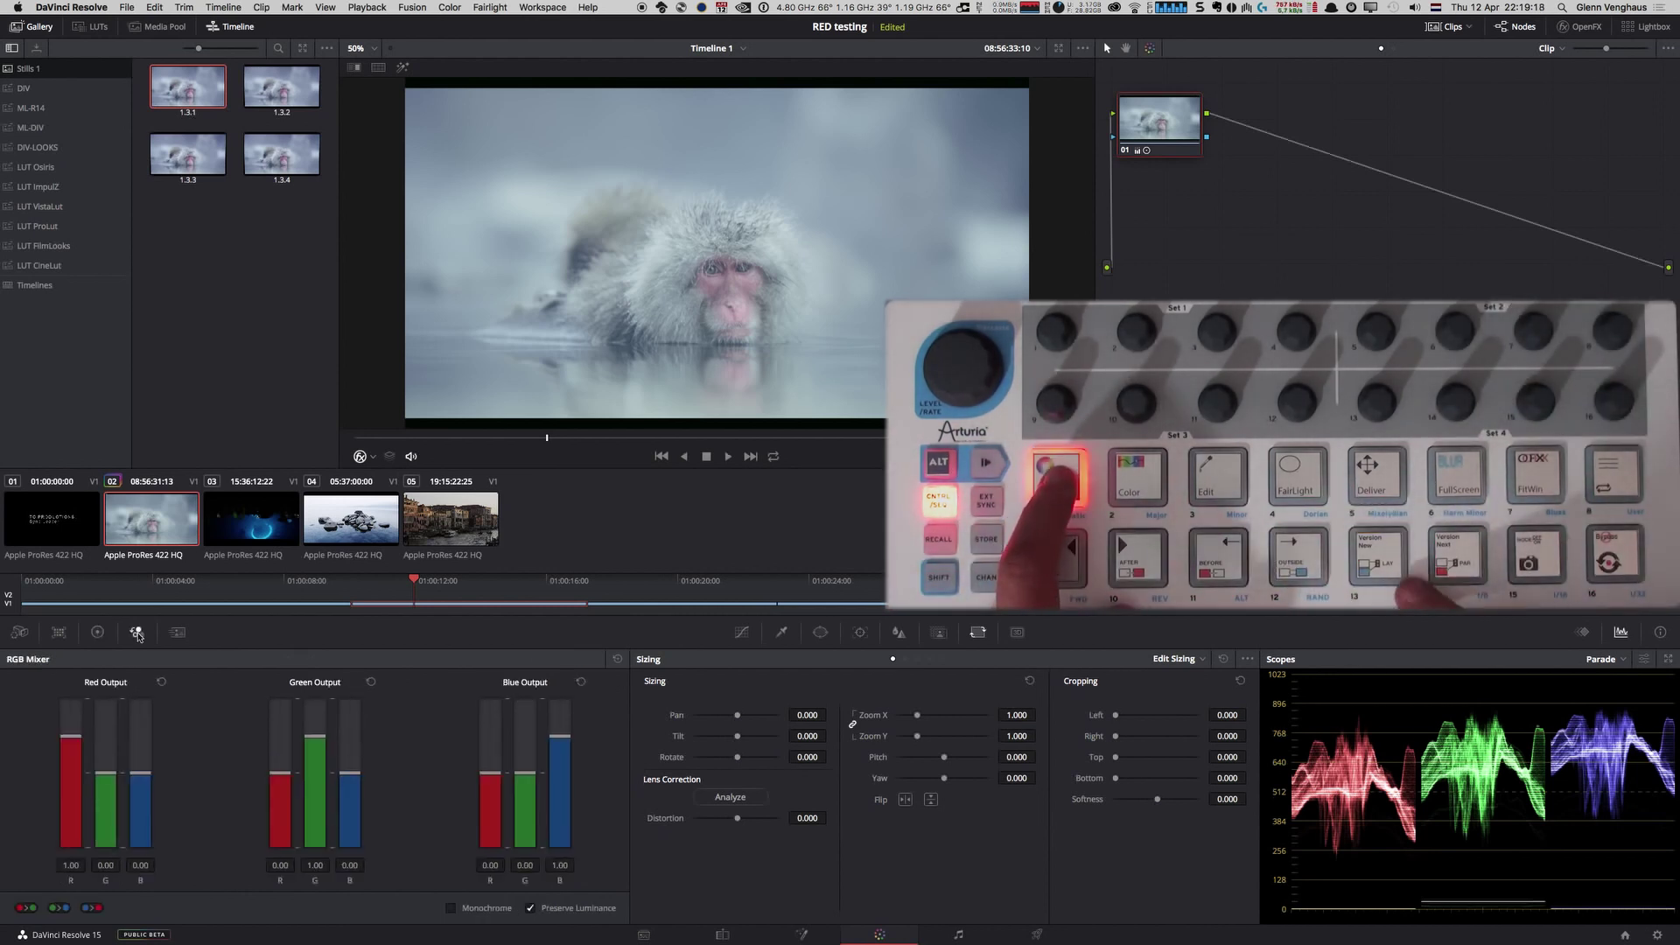
click(97, 632)
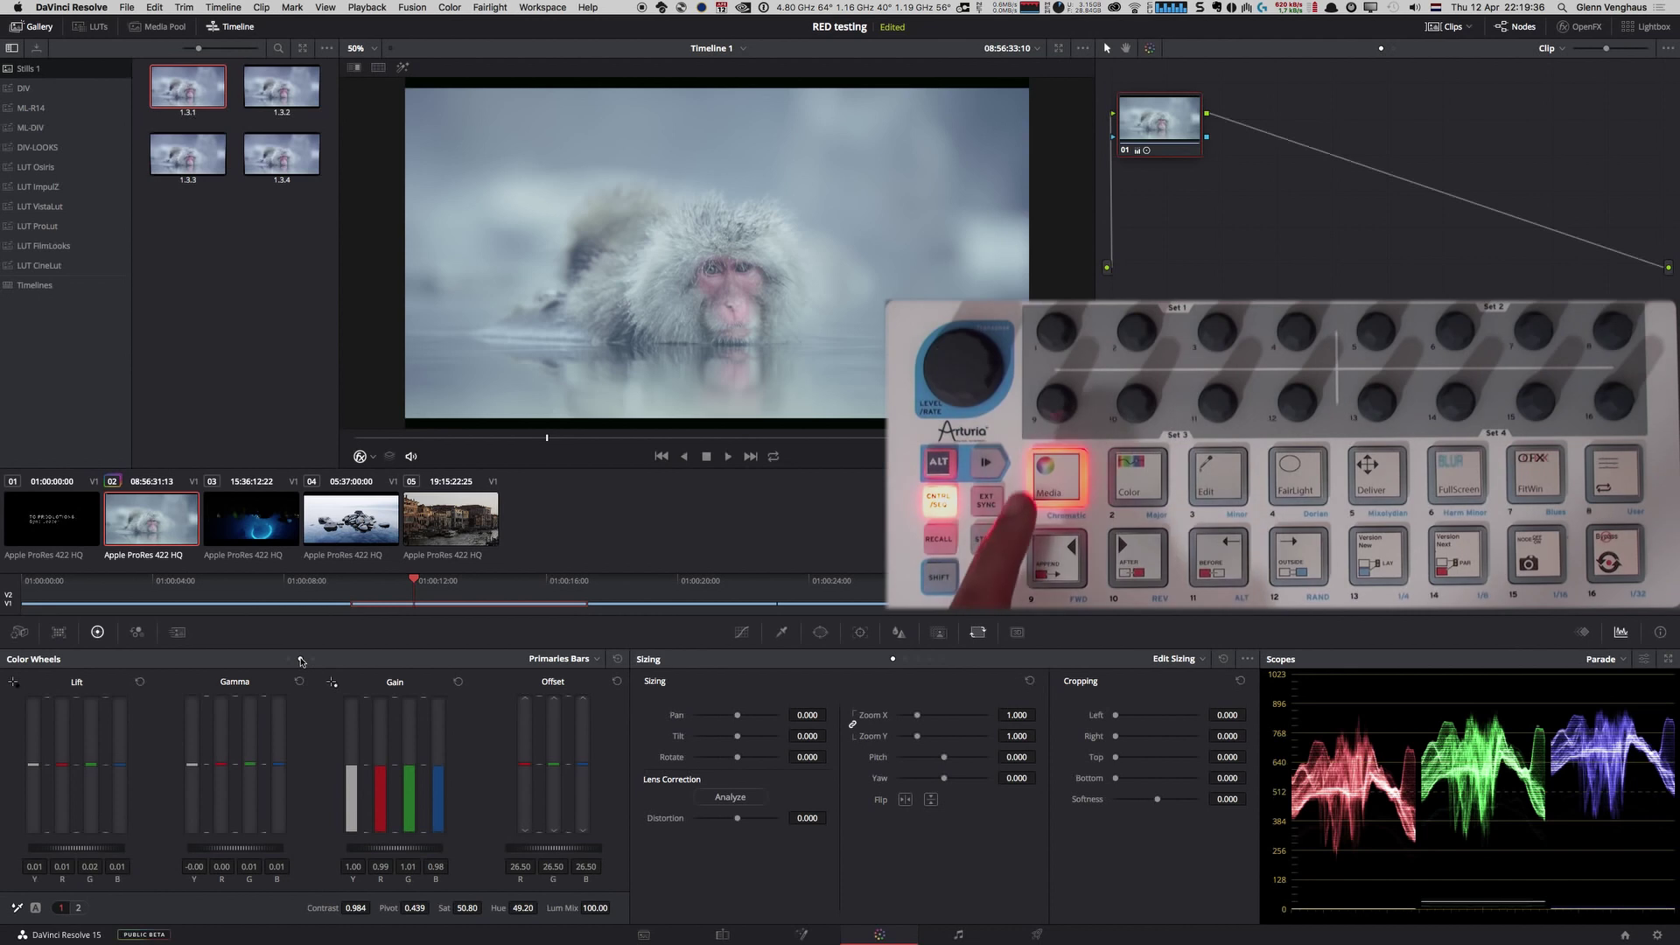
click(289, 660)
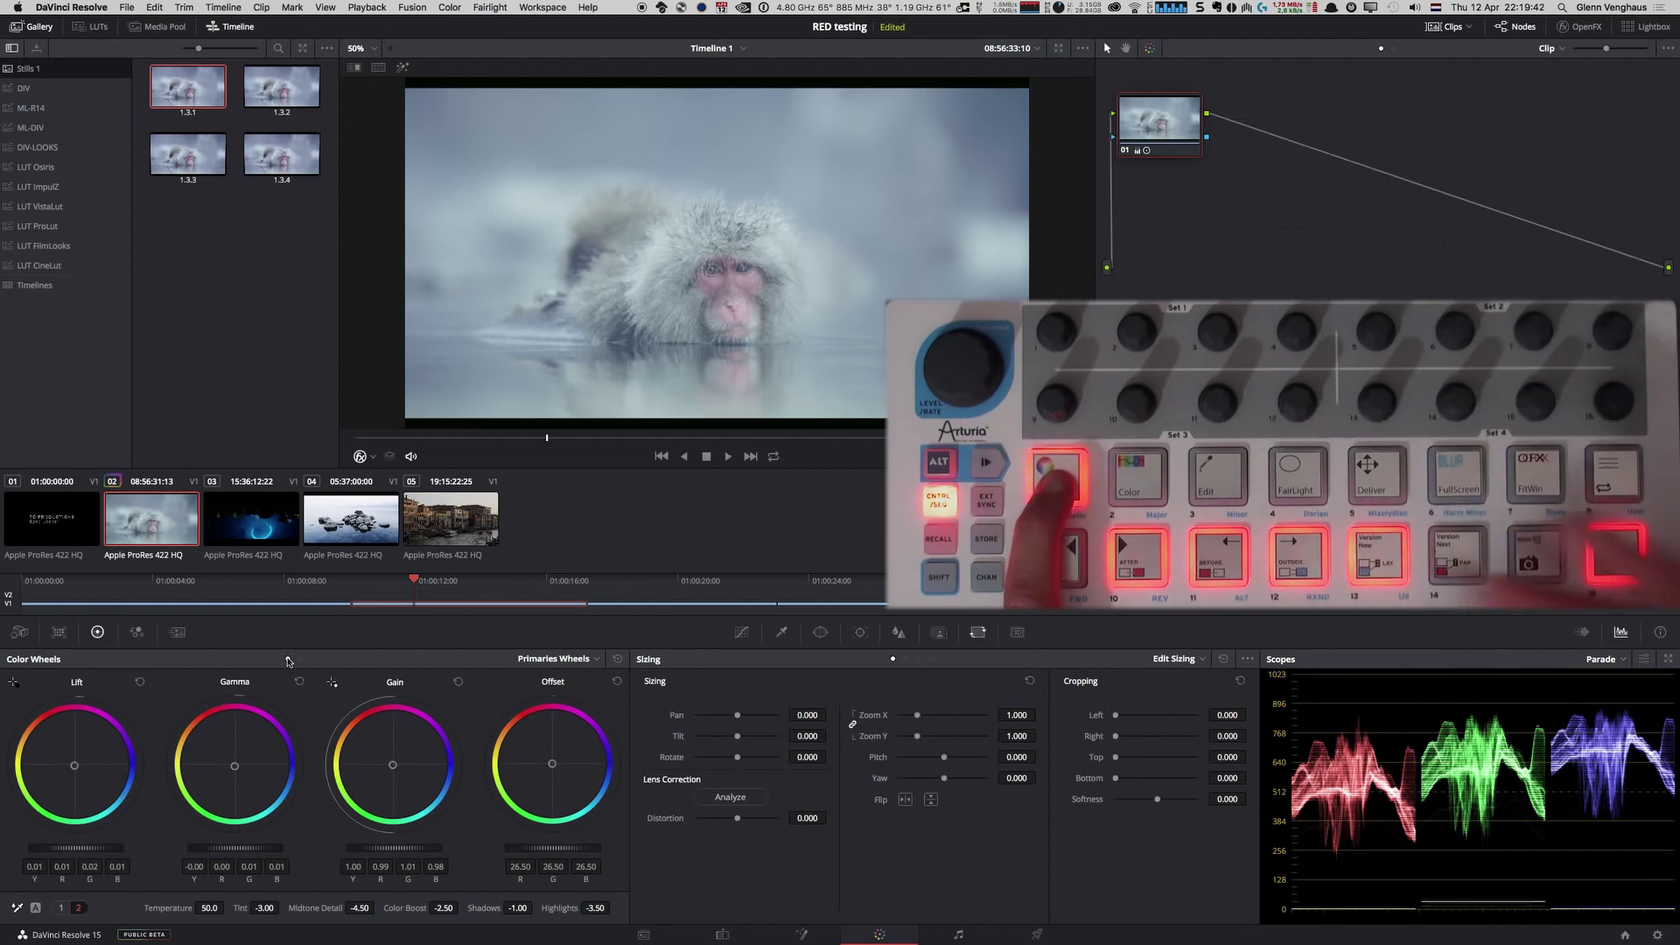
Reset all primaries adjustments on the snow monkey clip and switch the color wheels to Log mode.
click(619, 659)
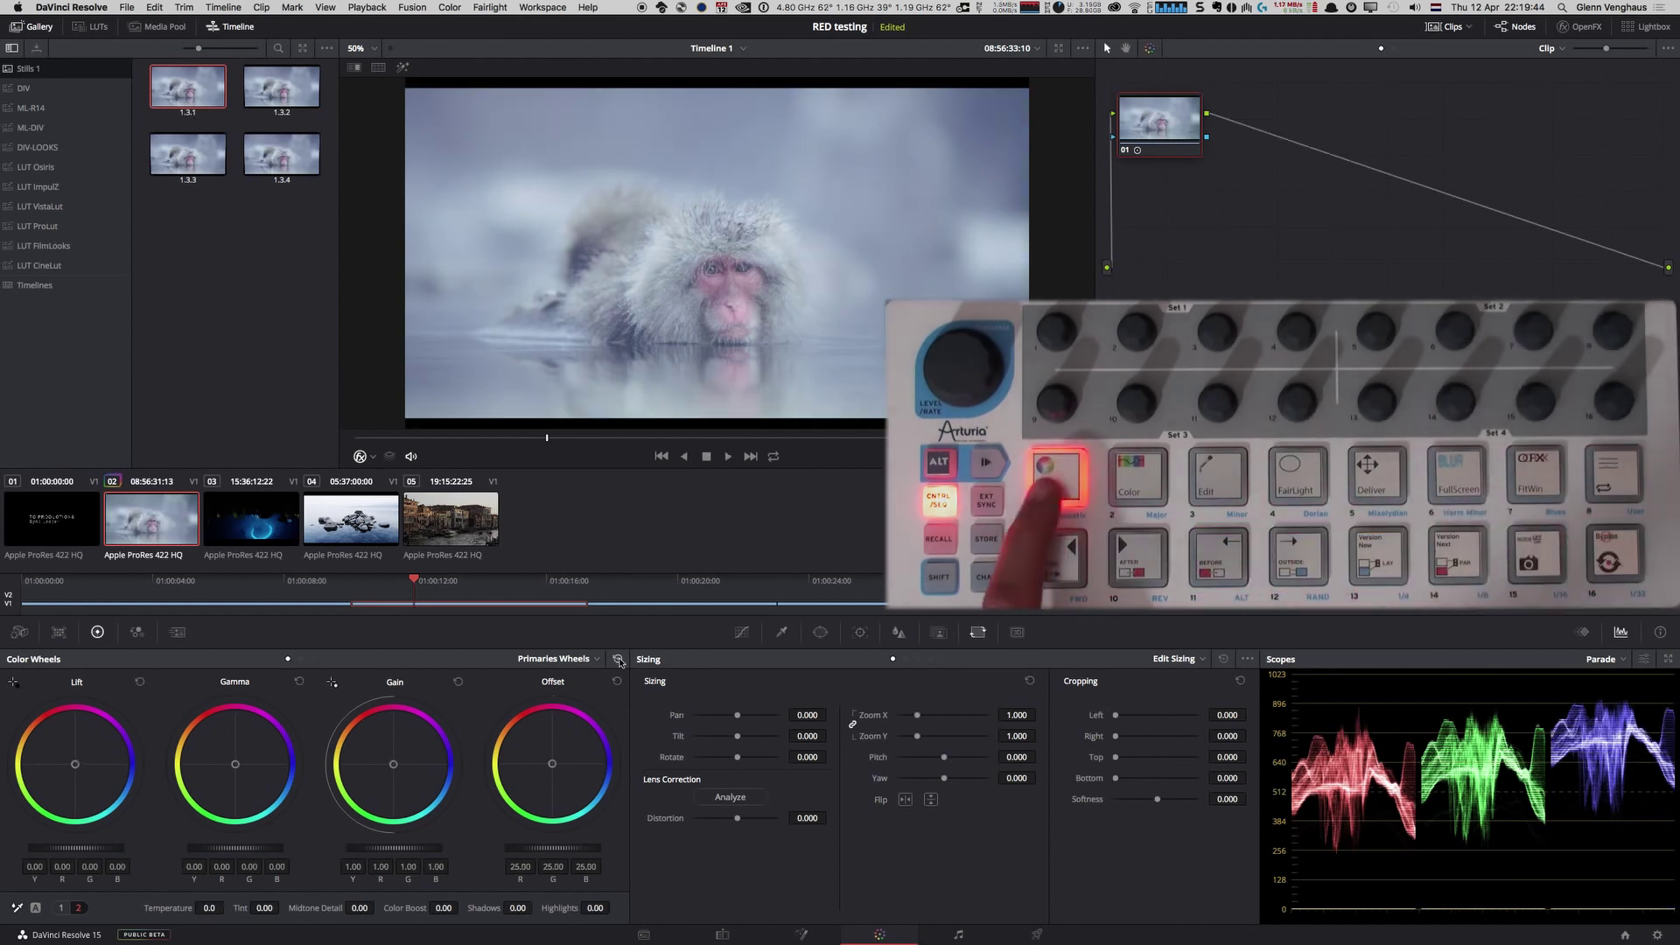
key(alt+z)
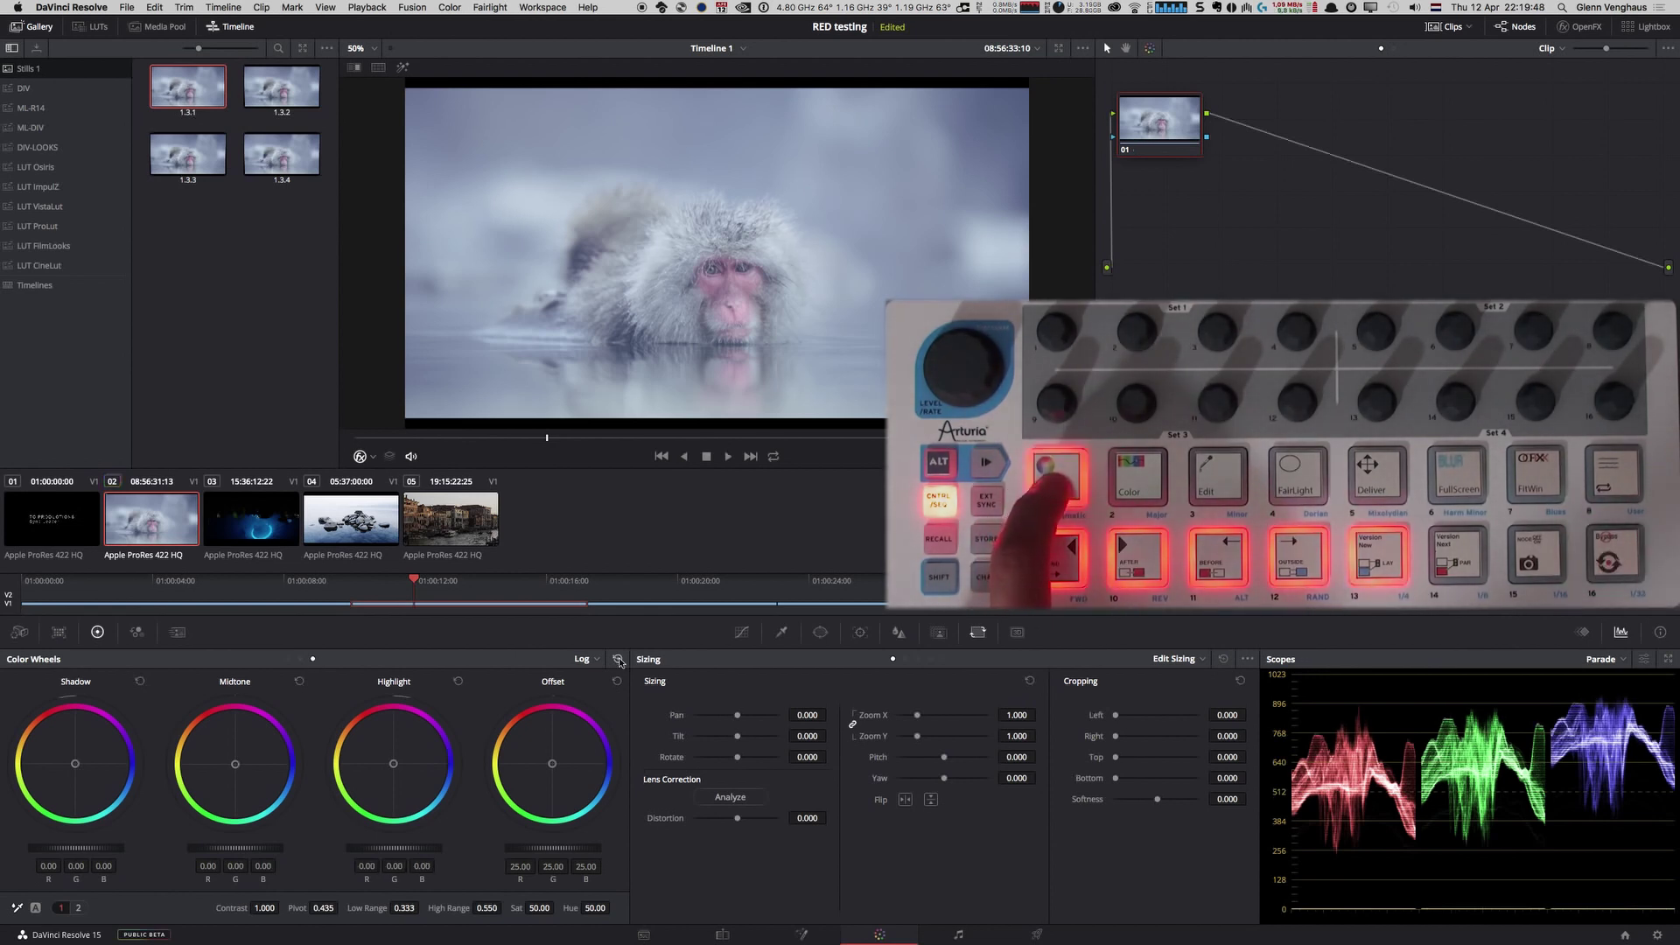
Show the RGB Mixer and Curves palettes, cycle through the curve modes including Sat Vs Sat, and settle on Hue Vs Sat.
click(136, 632)
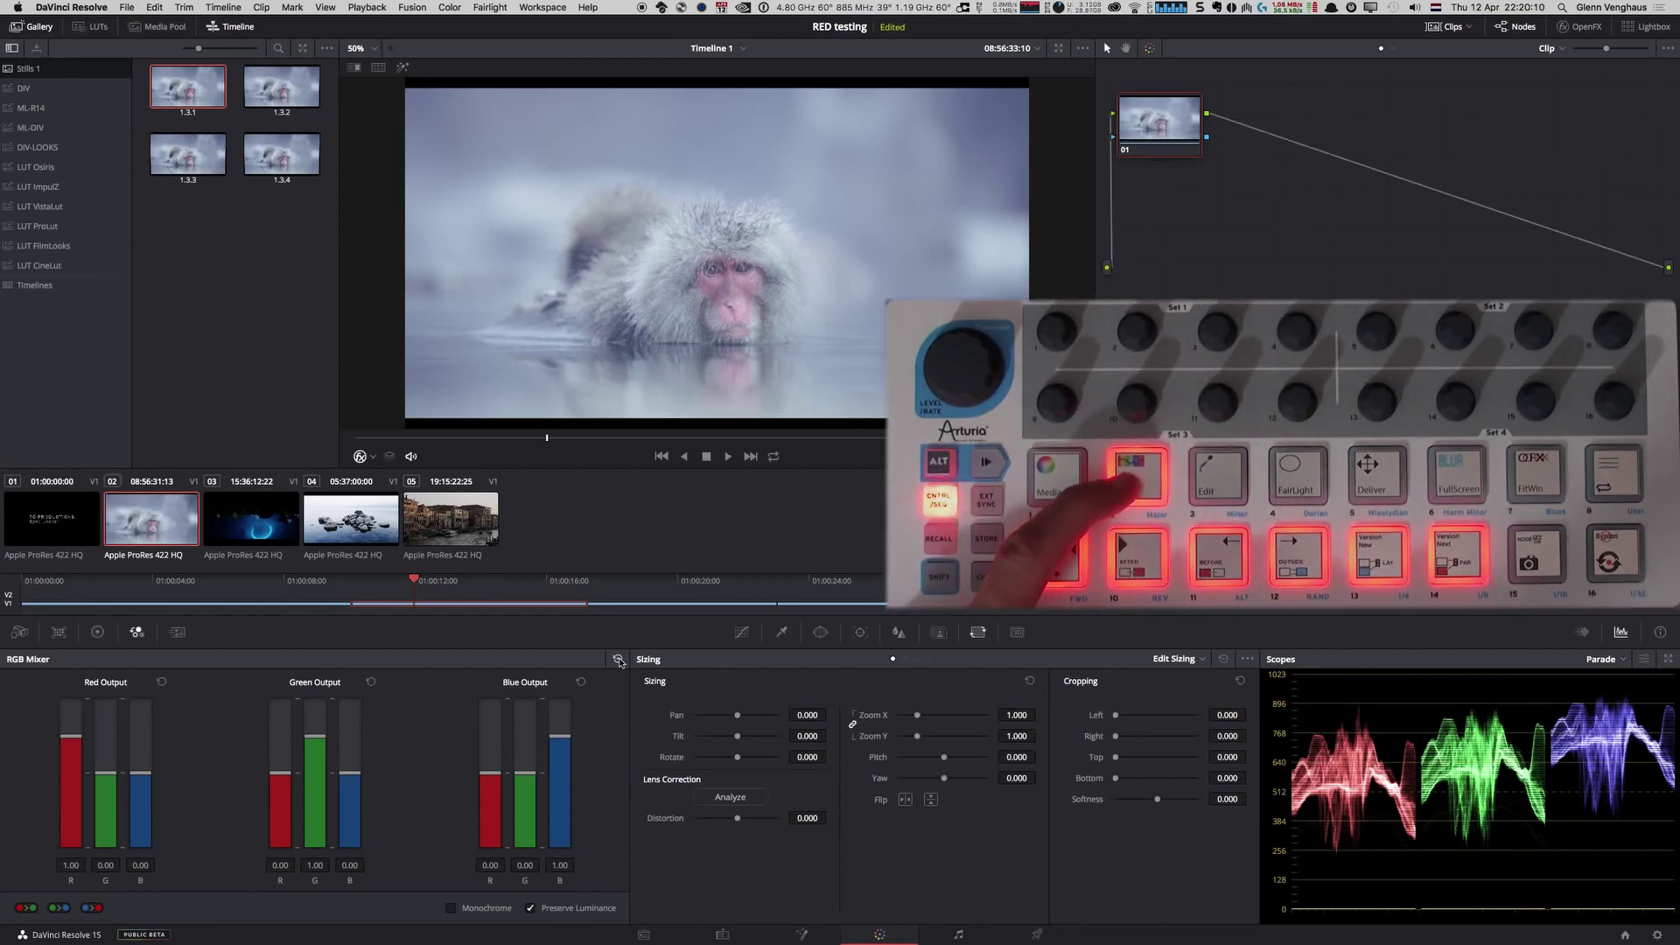
click(741, 631)
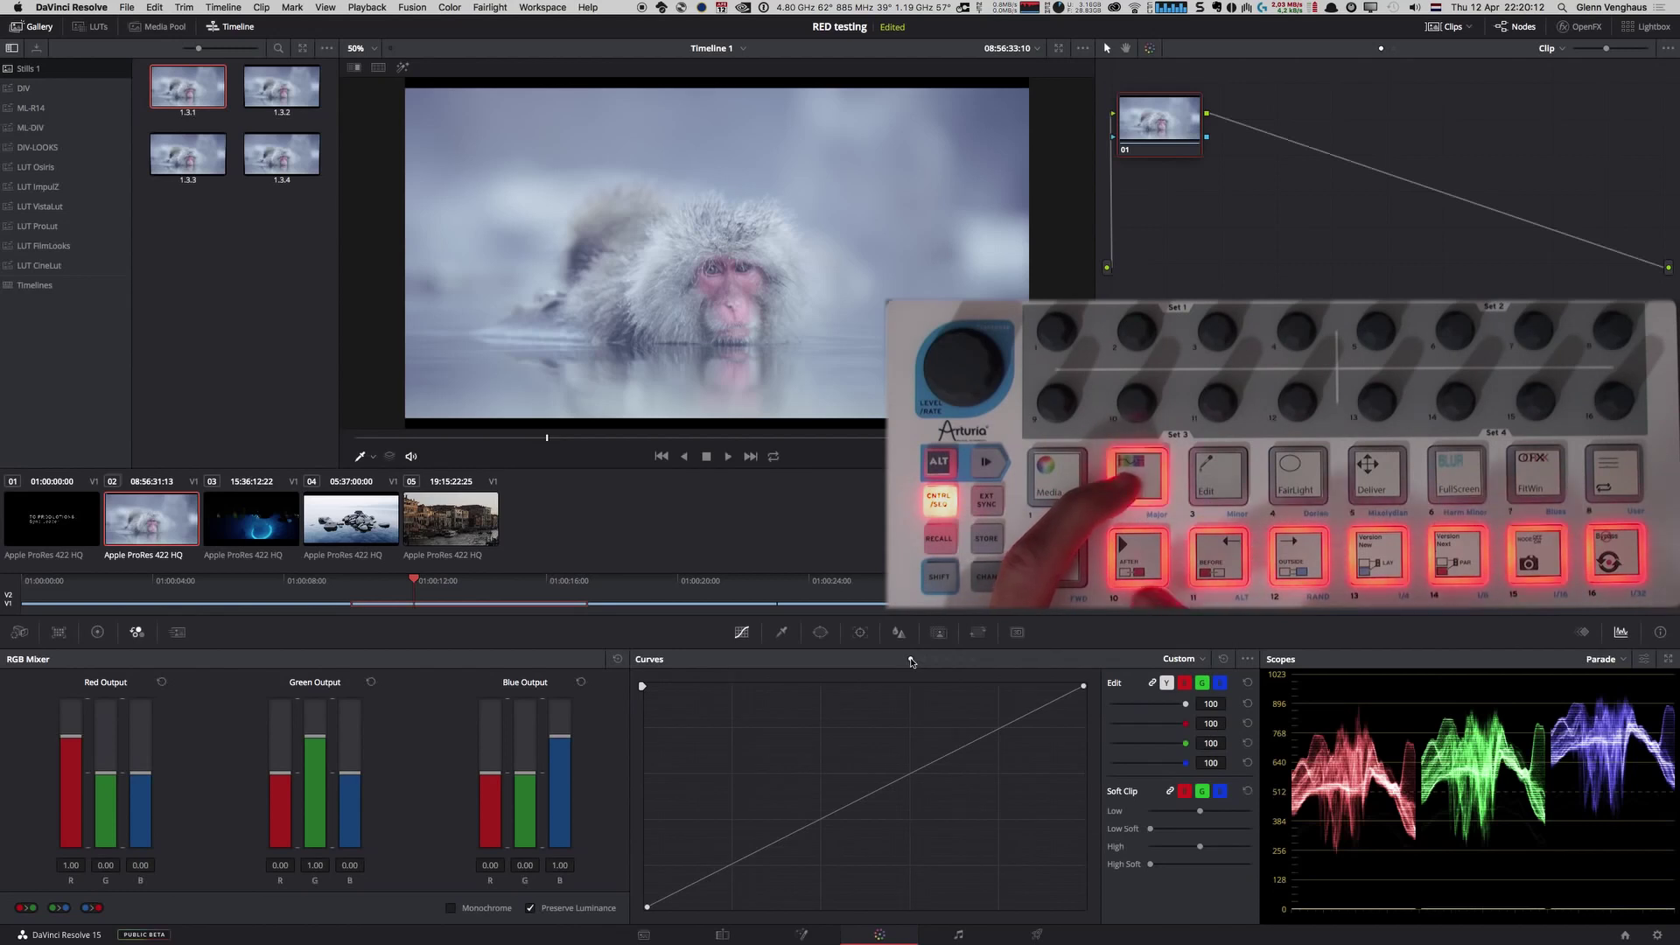
click(960, 659)
click(935, 658)
click(973, 659)
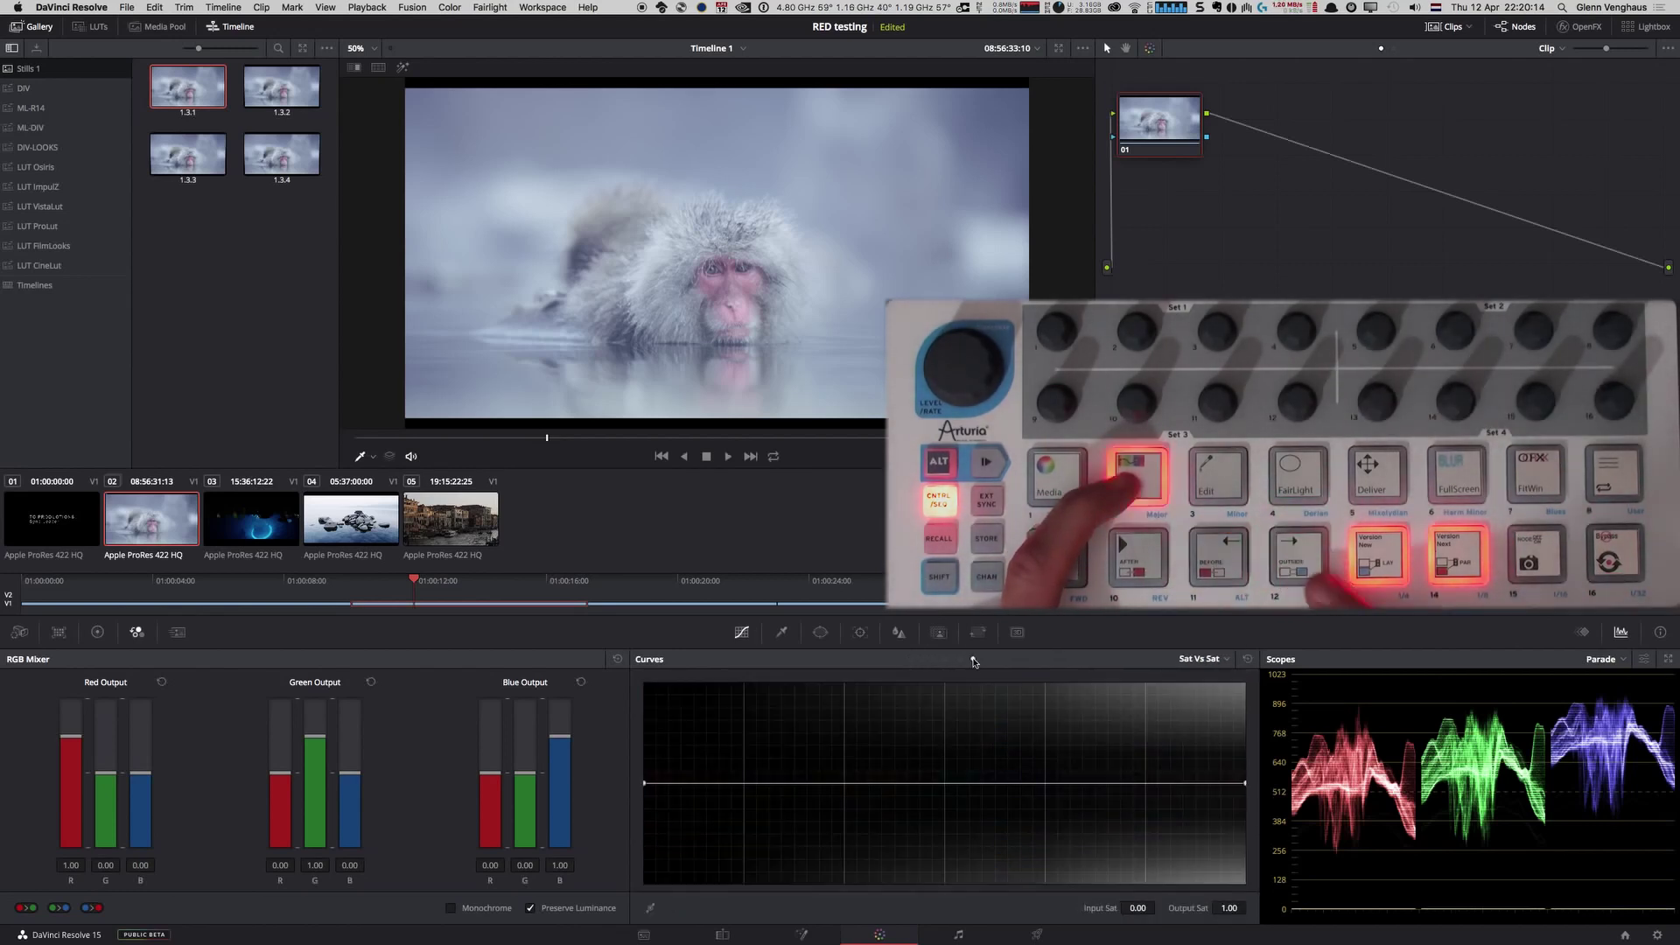
click(948, 659)
key(alt+c)
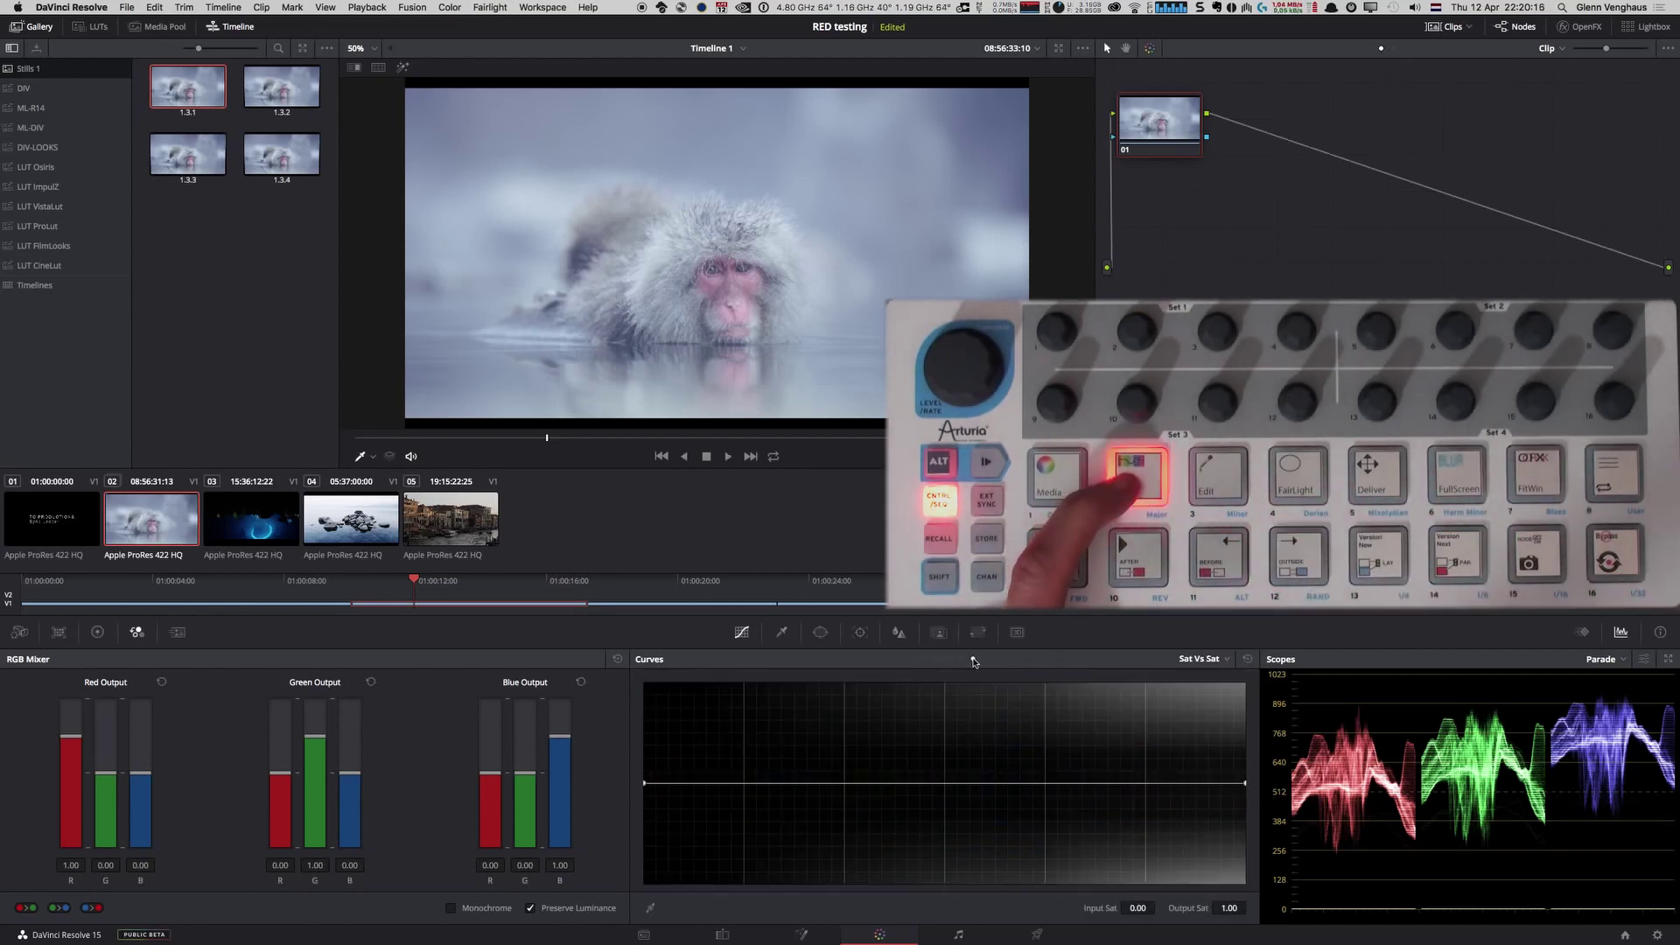
key(alt+c)
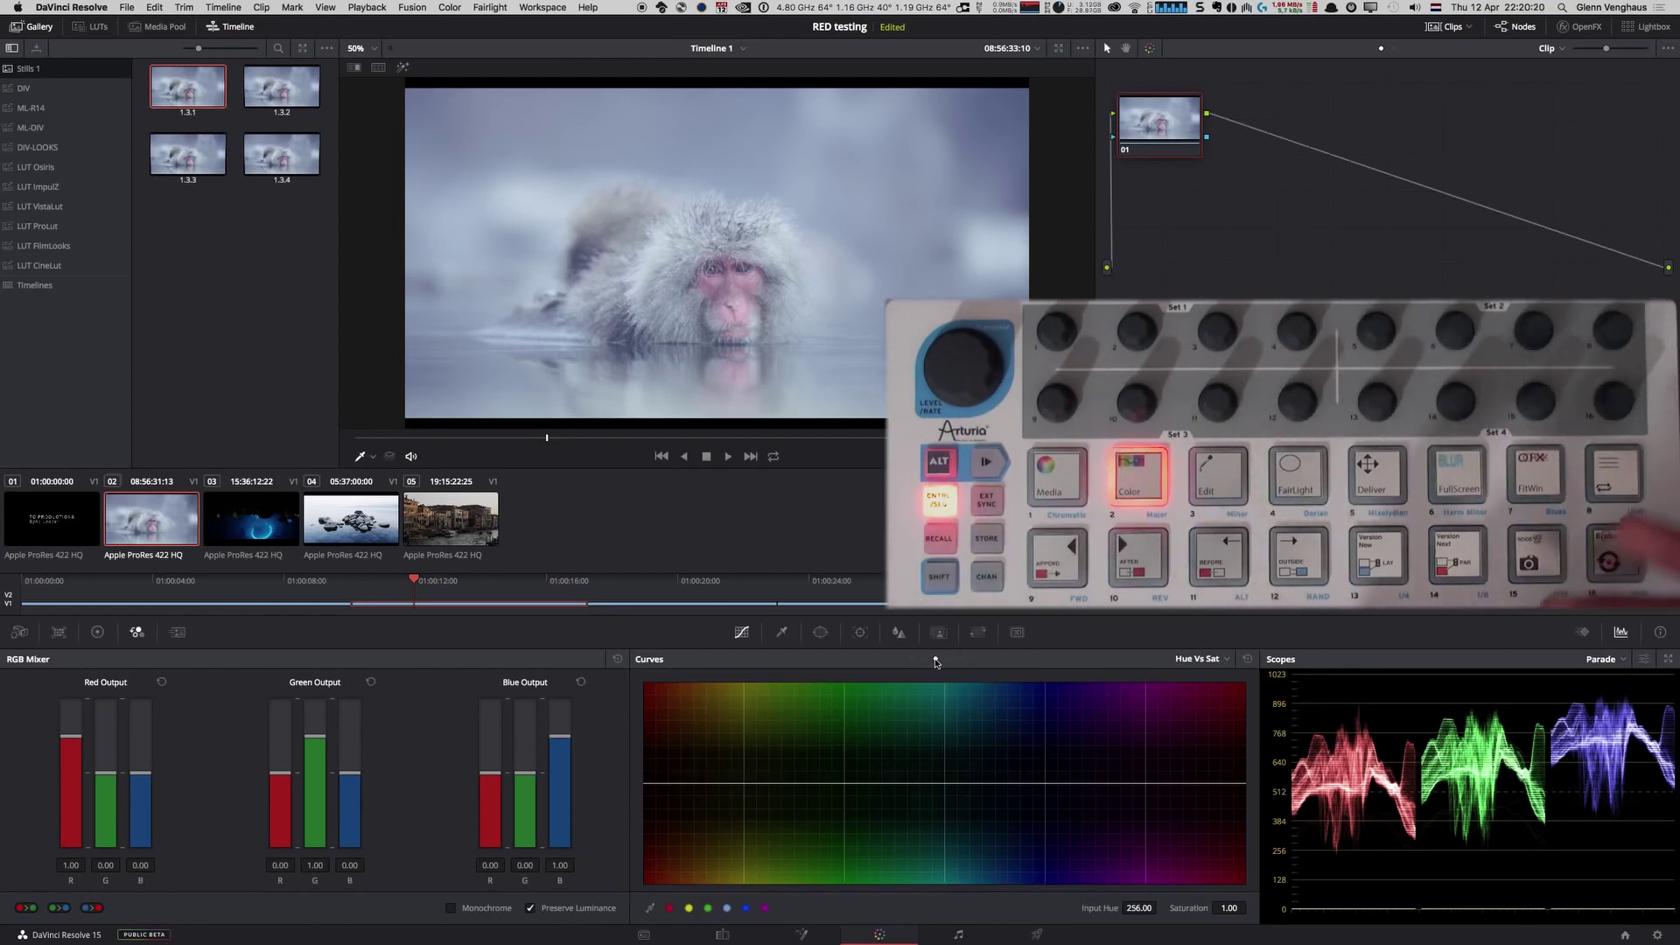
Shape the Hue Vs Sat curve from the preset color points, setting yellow's saturation to 0.79 and magenta's to 0.89, and reset the curve.
click(670, 908)
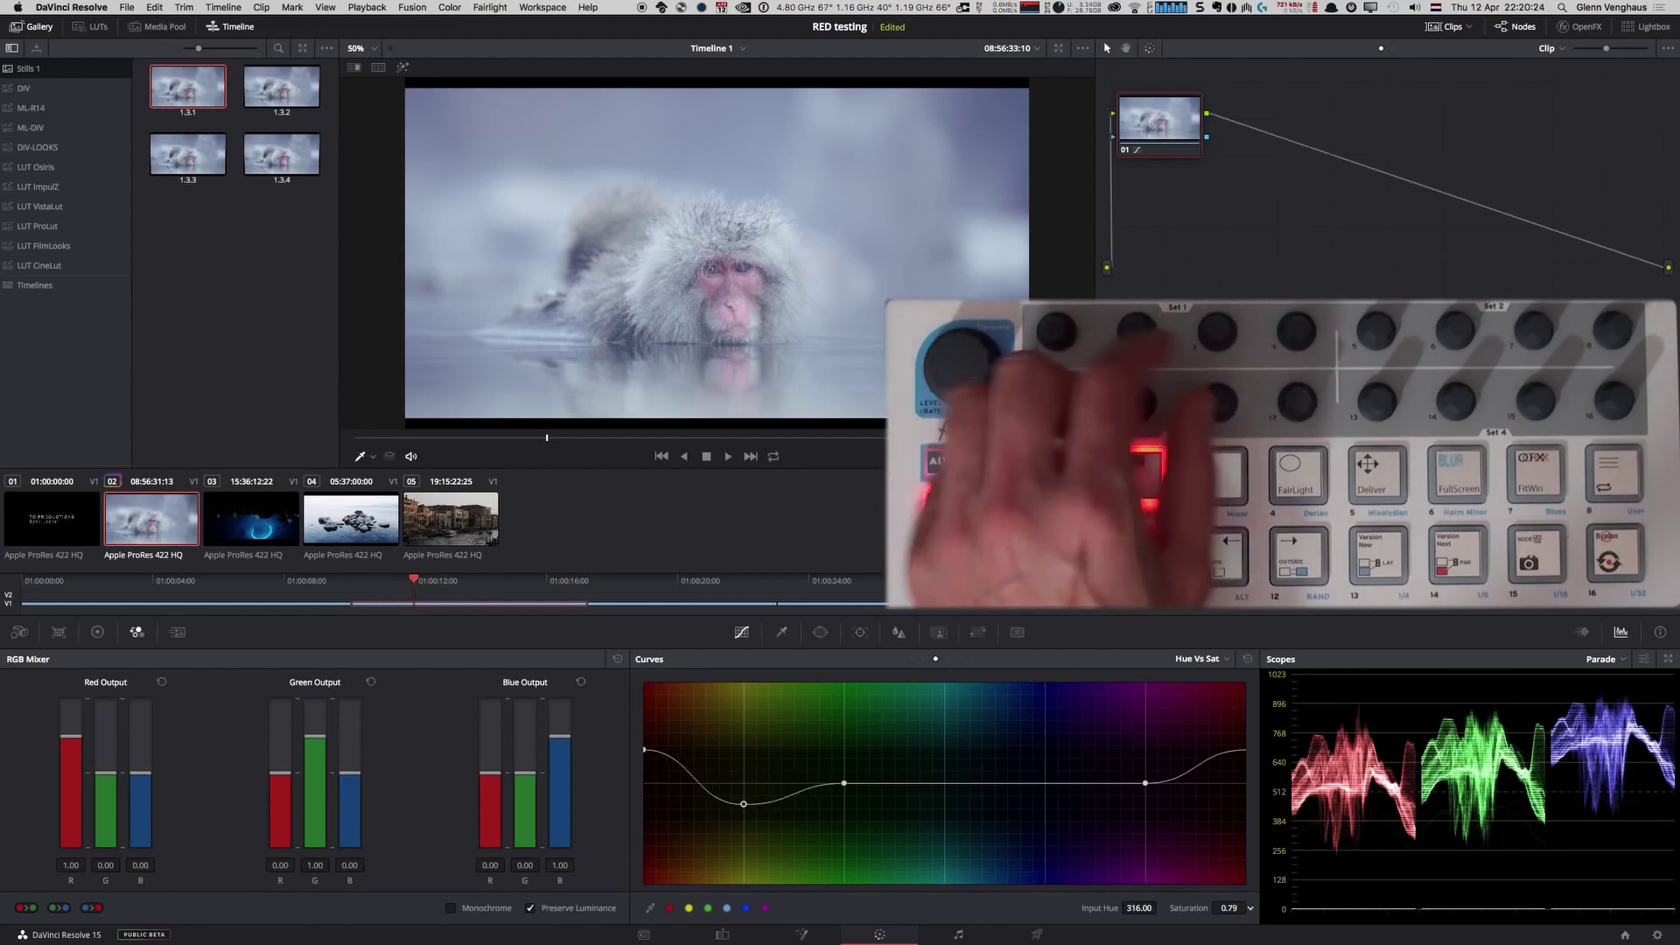
mouse_move(1193, 912)
mouse_down()
mouse_move(1170, 911)
mouse_move(1187, 912)
mouse_up()
click(726, 907)
click(746, 908)
click(765, 908)
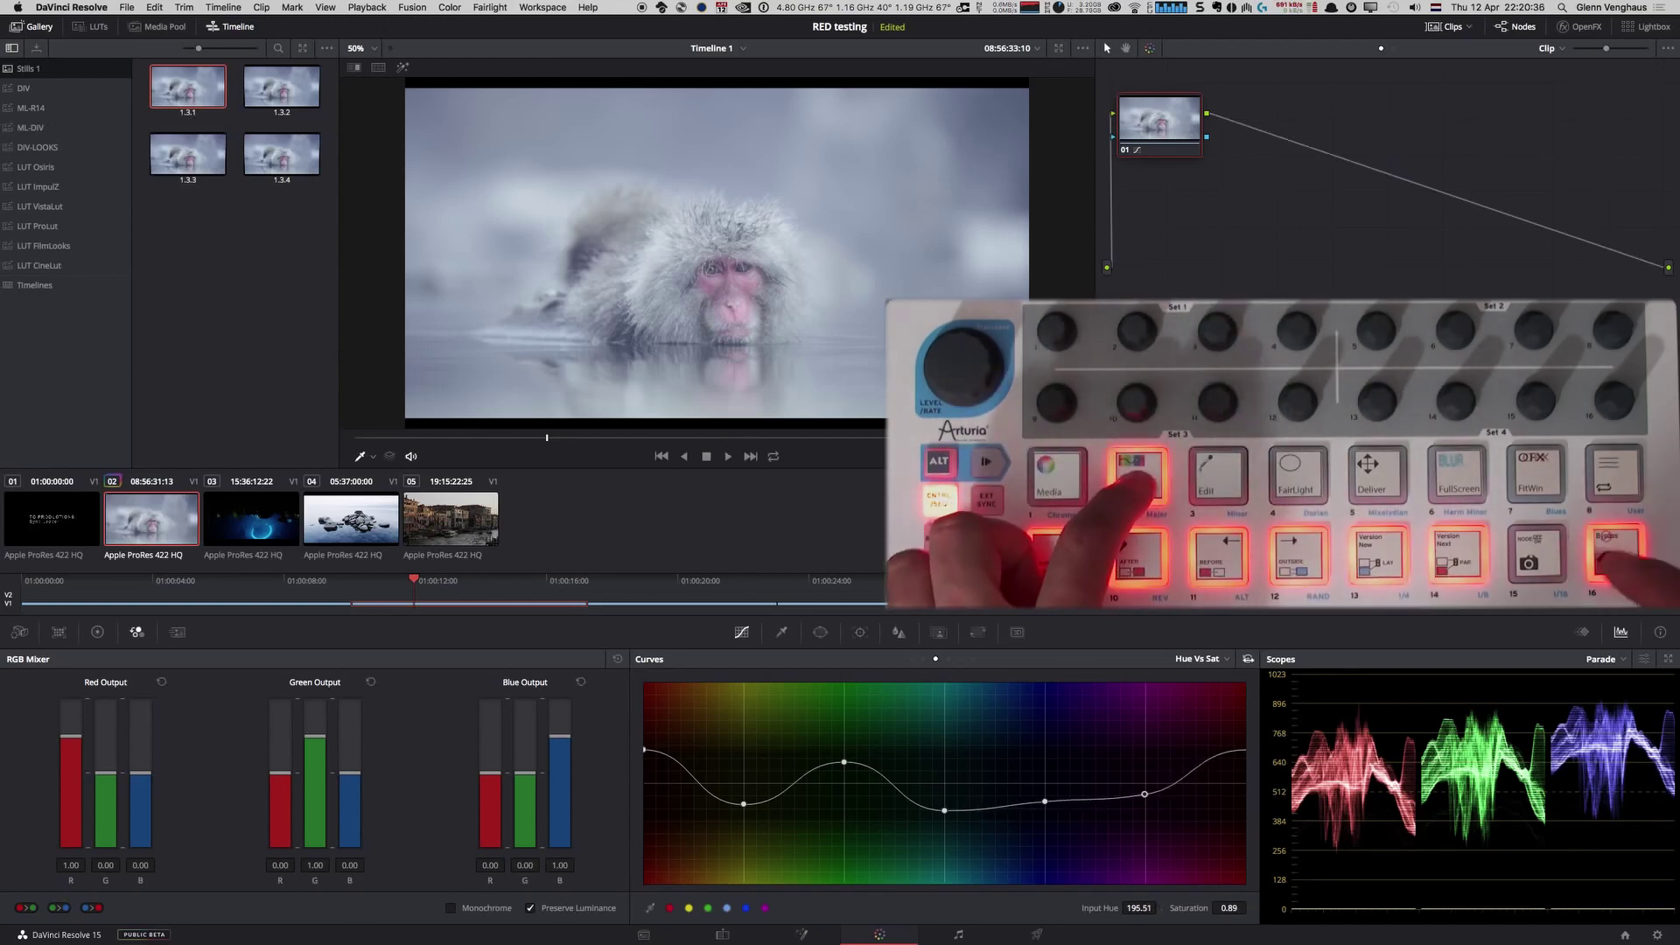
key(shift+Home)
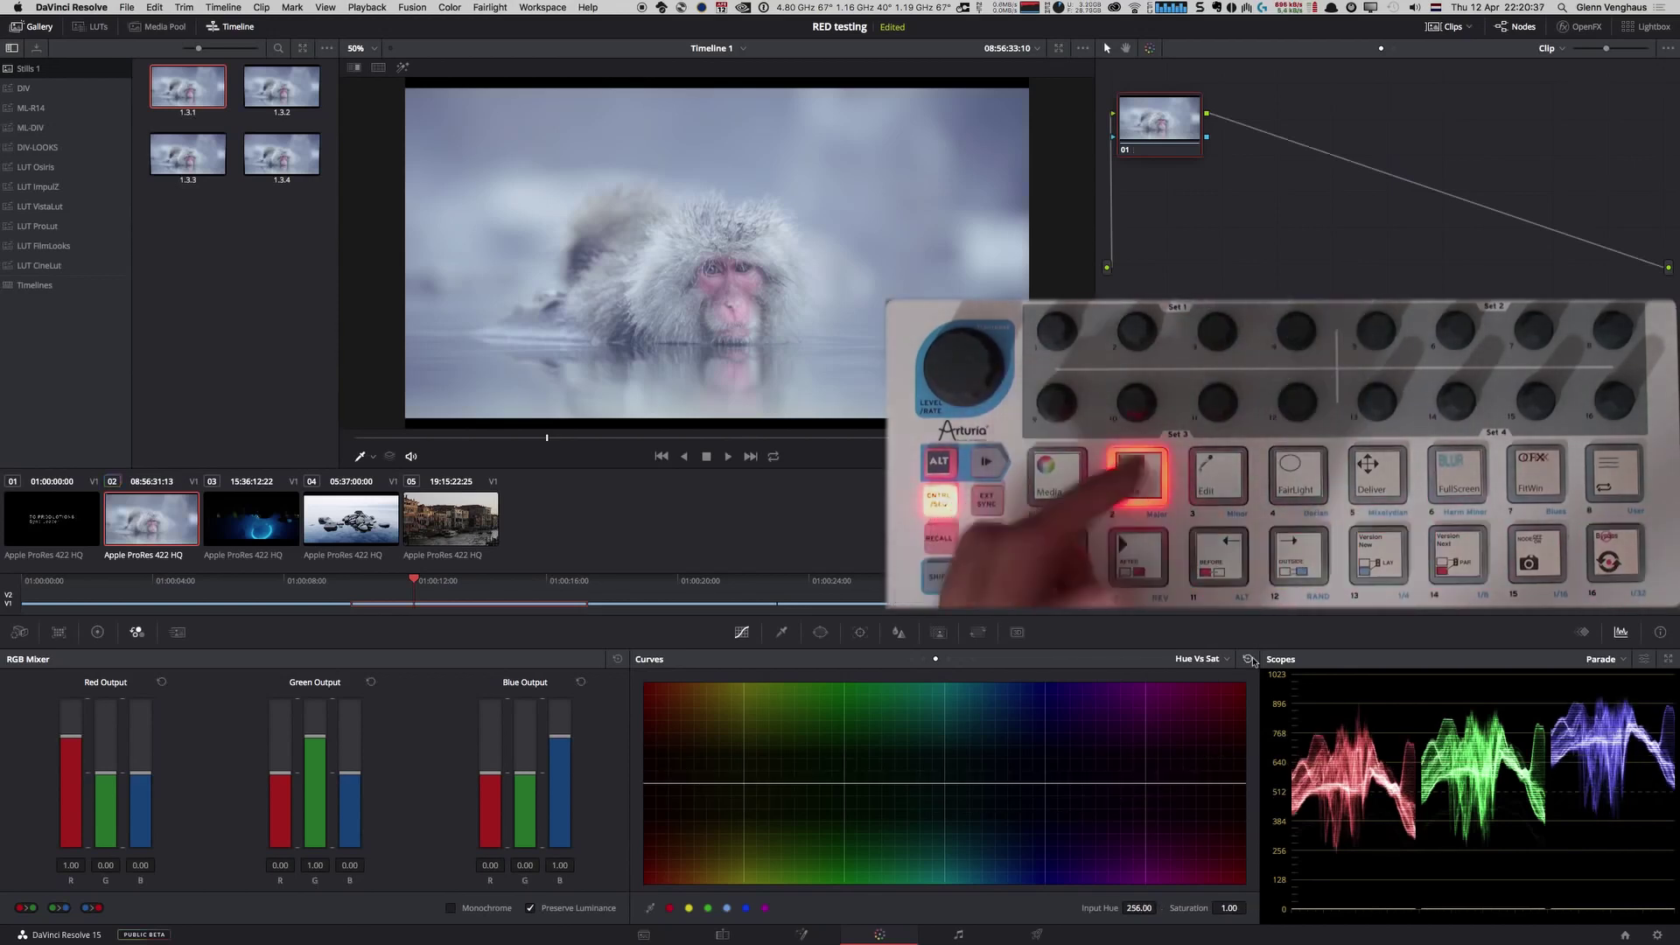
Add a point in the green-to-cyan range of the Hue Vs Sat curve, move it down and reset the curve.
click(890, 739)
drag(885, 743, 896, 789)
click(1248, 660)
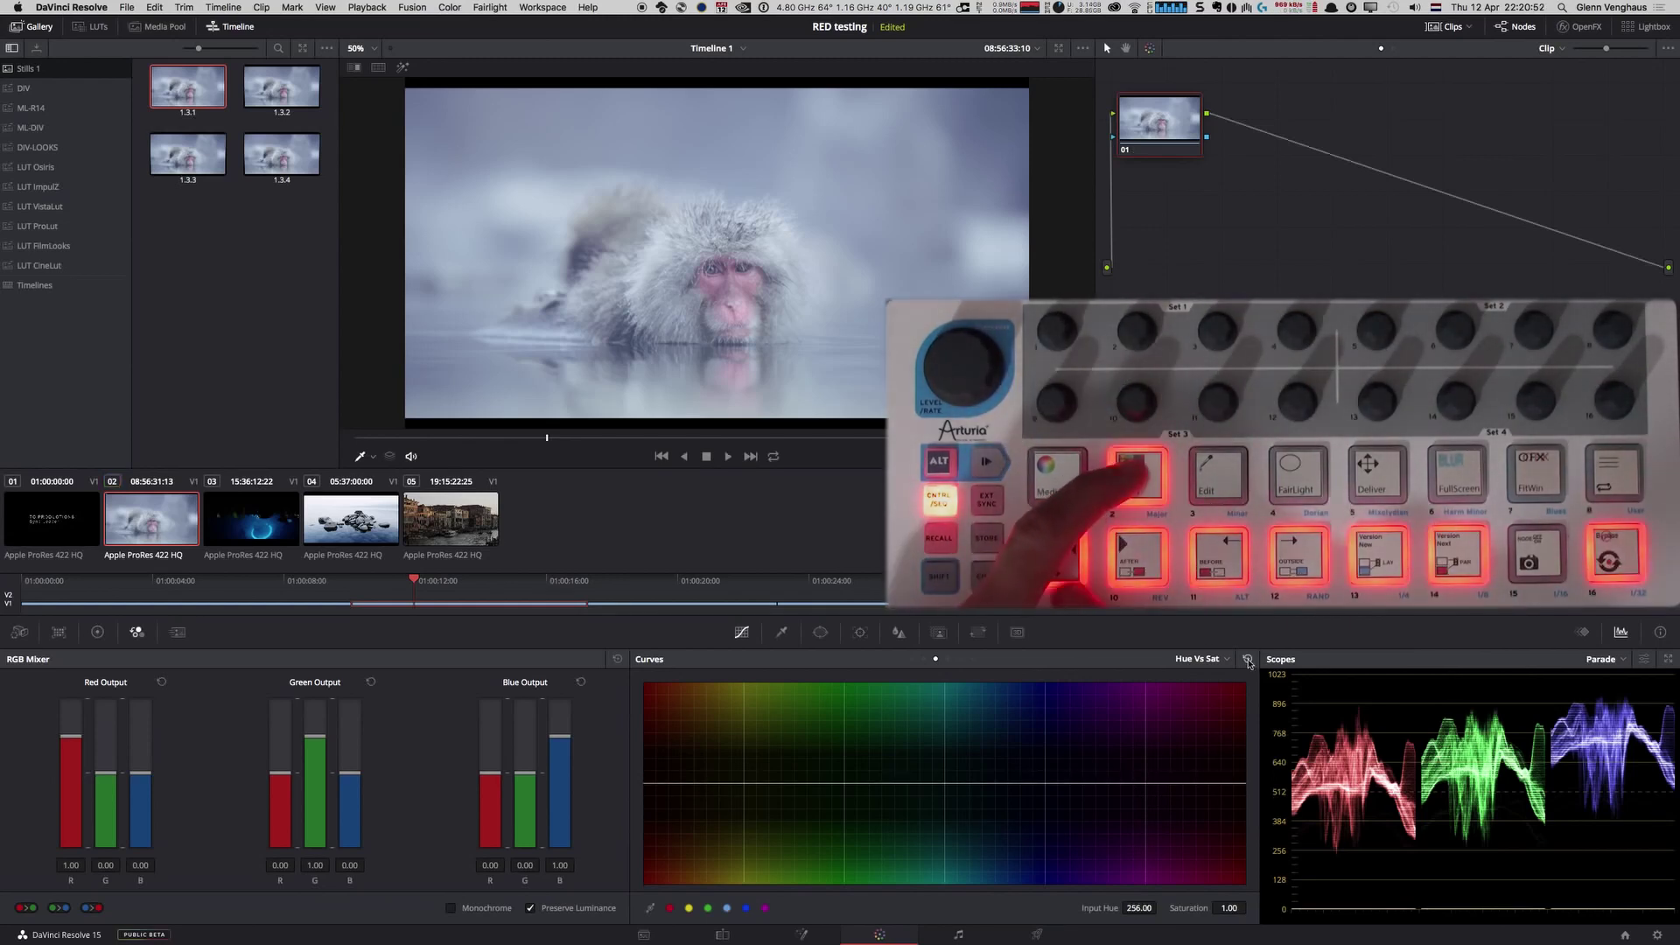
Switch to Custom curves, raise a midtone point and add control points in the shadows and highlights, pulling the highlight point slightly down.
click(911, 660)
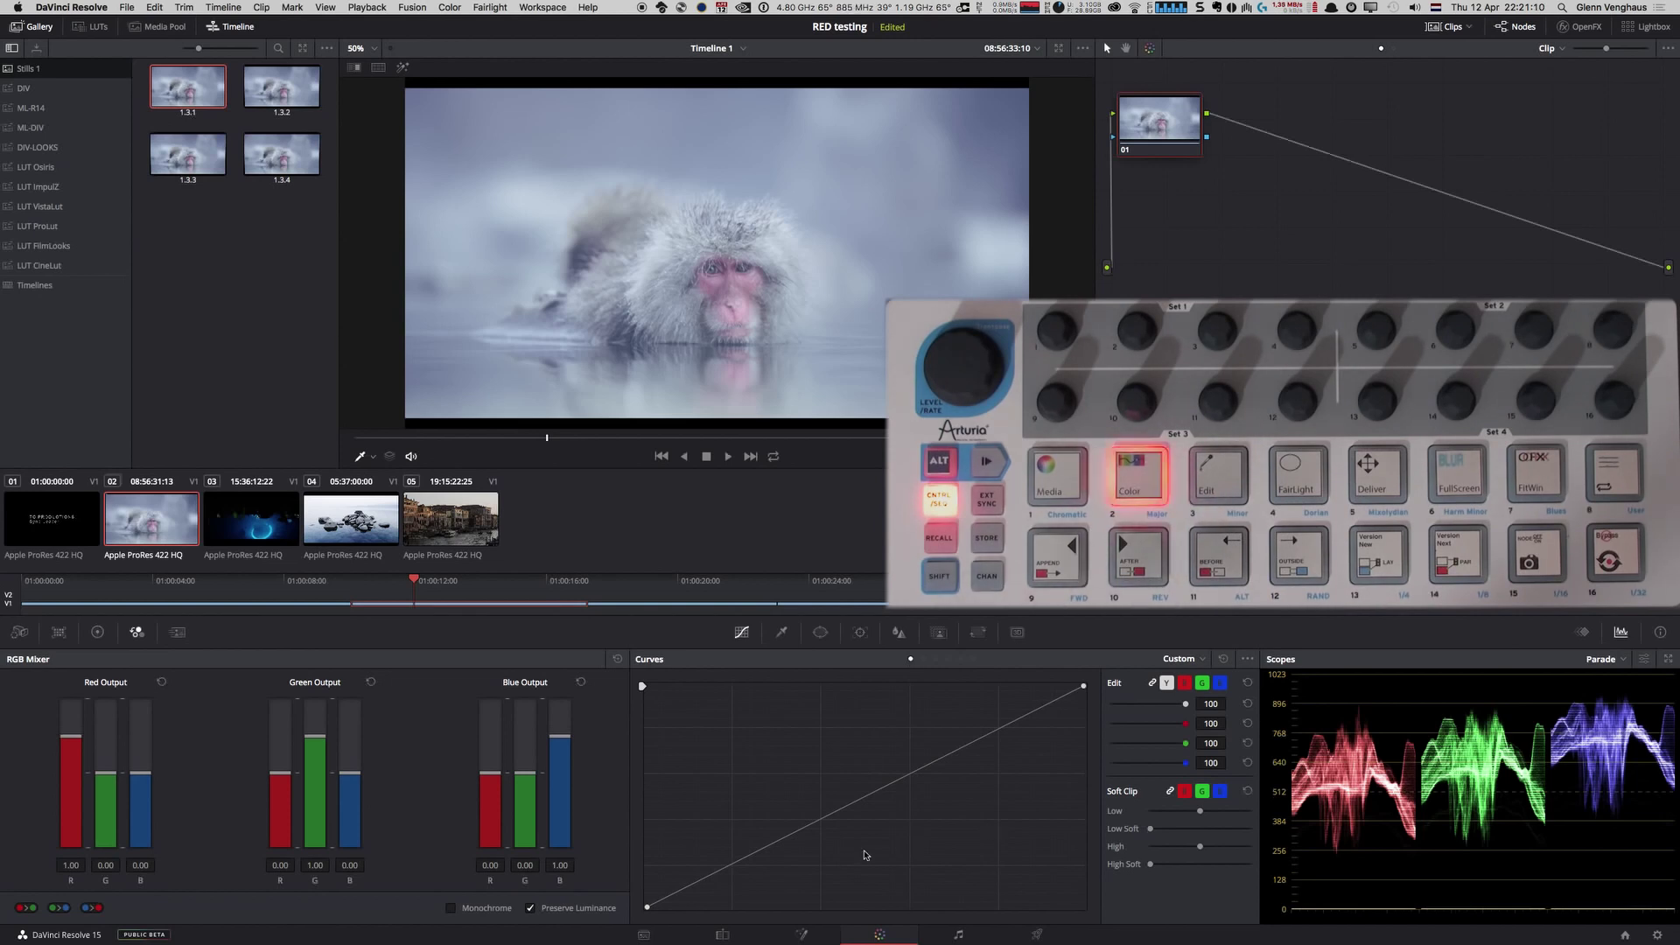
click(863, 802)
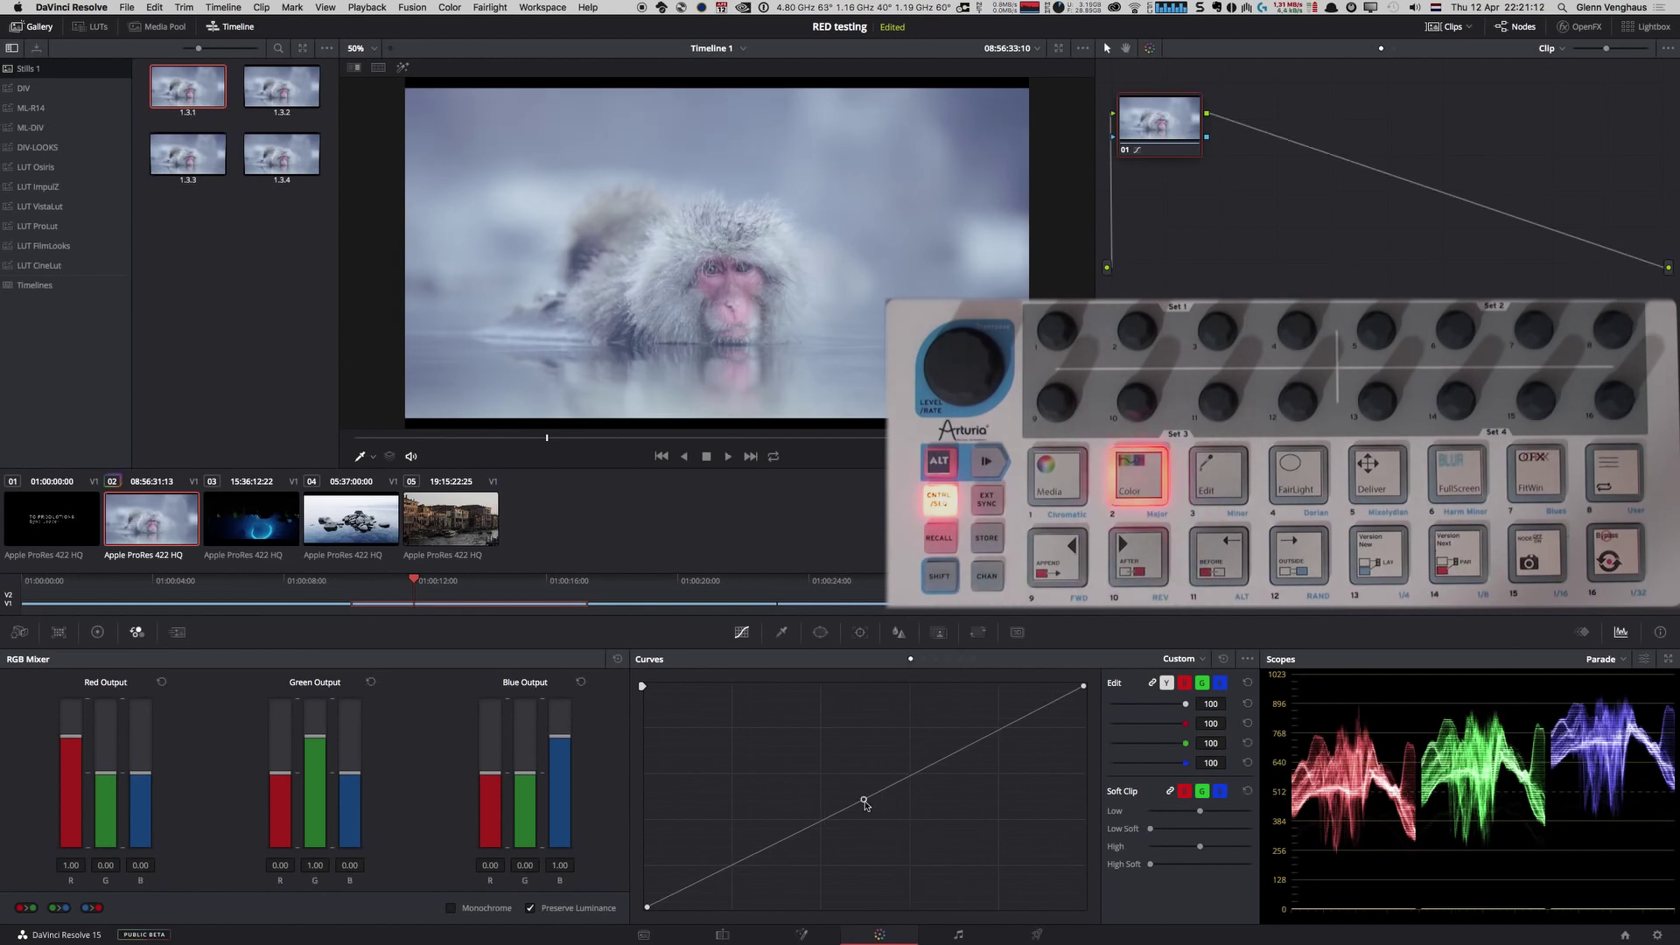
drag(864, 801, 849, 775)
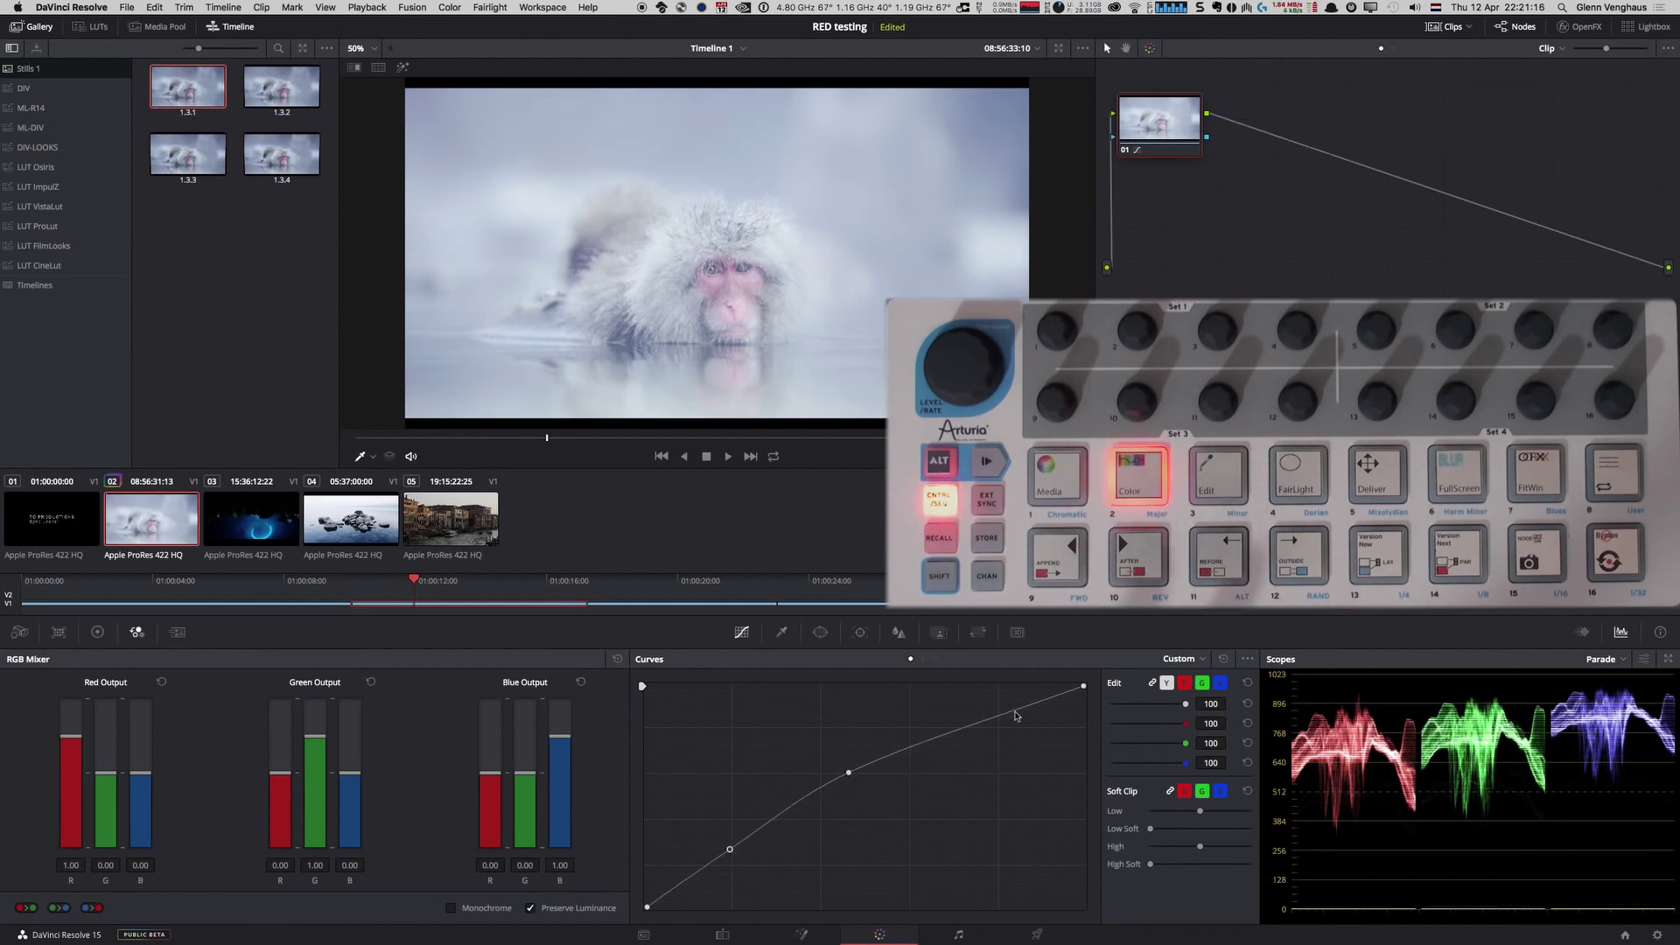
drag(1001, 719, 1004, 733)
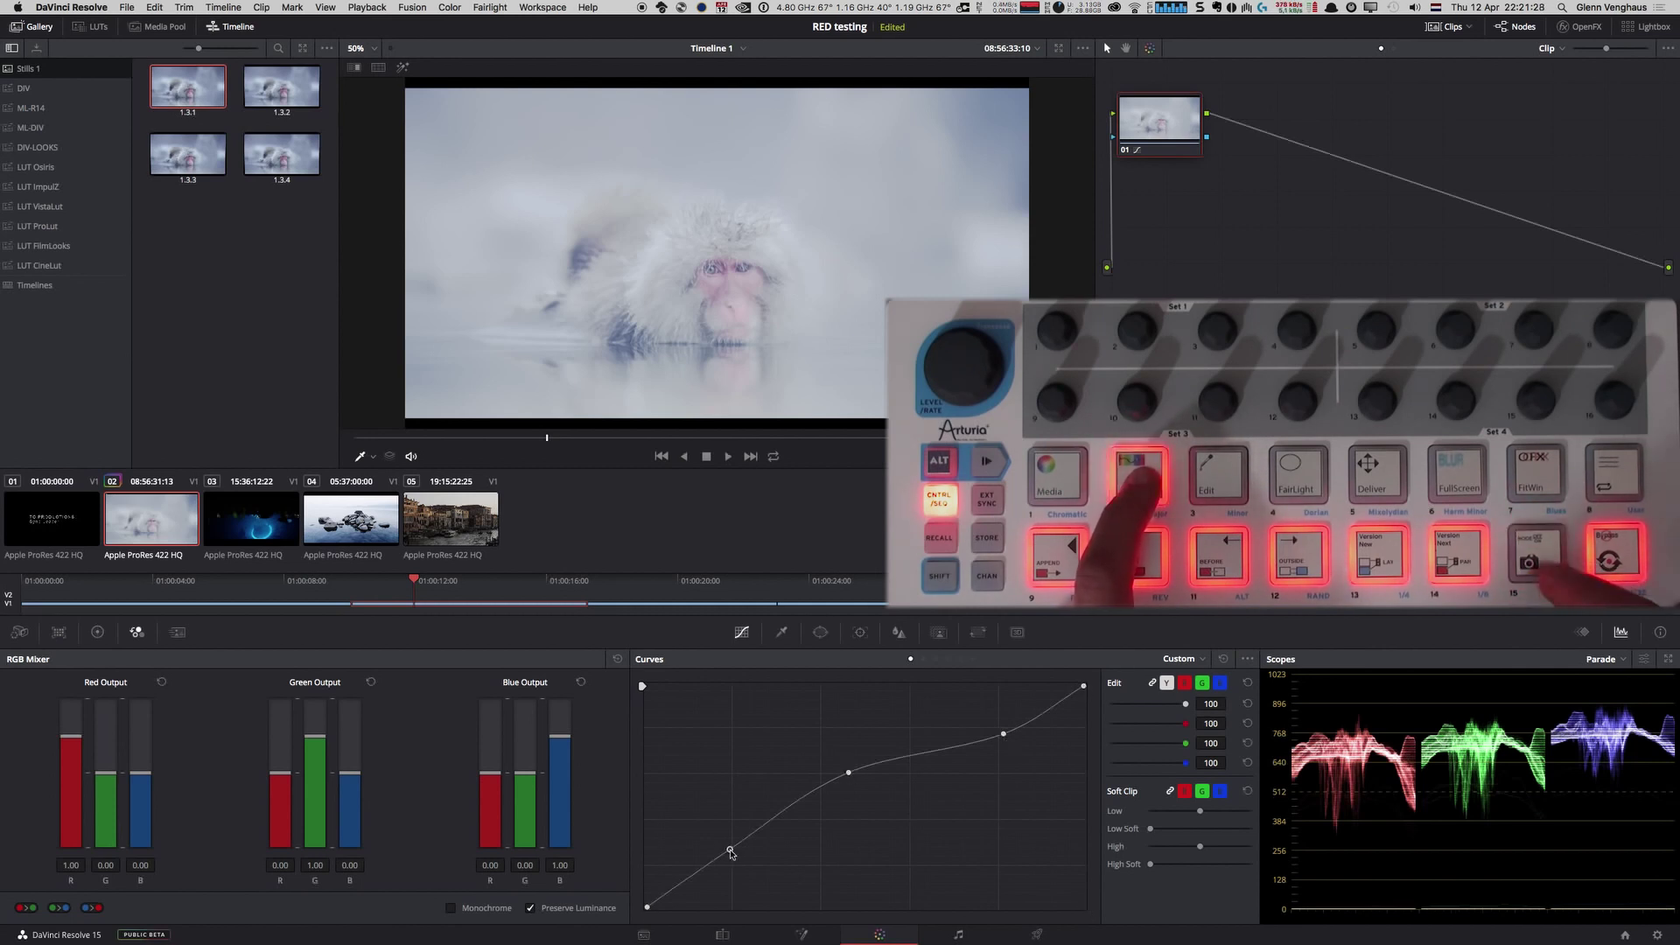
Remove the middle point from the custom curve, lower the highlight point and shift the shadow point slightly up and toward black.
right_click(848, 773)
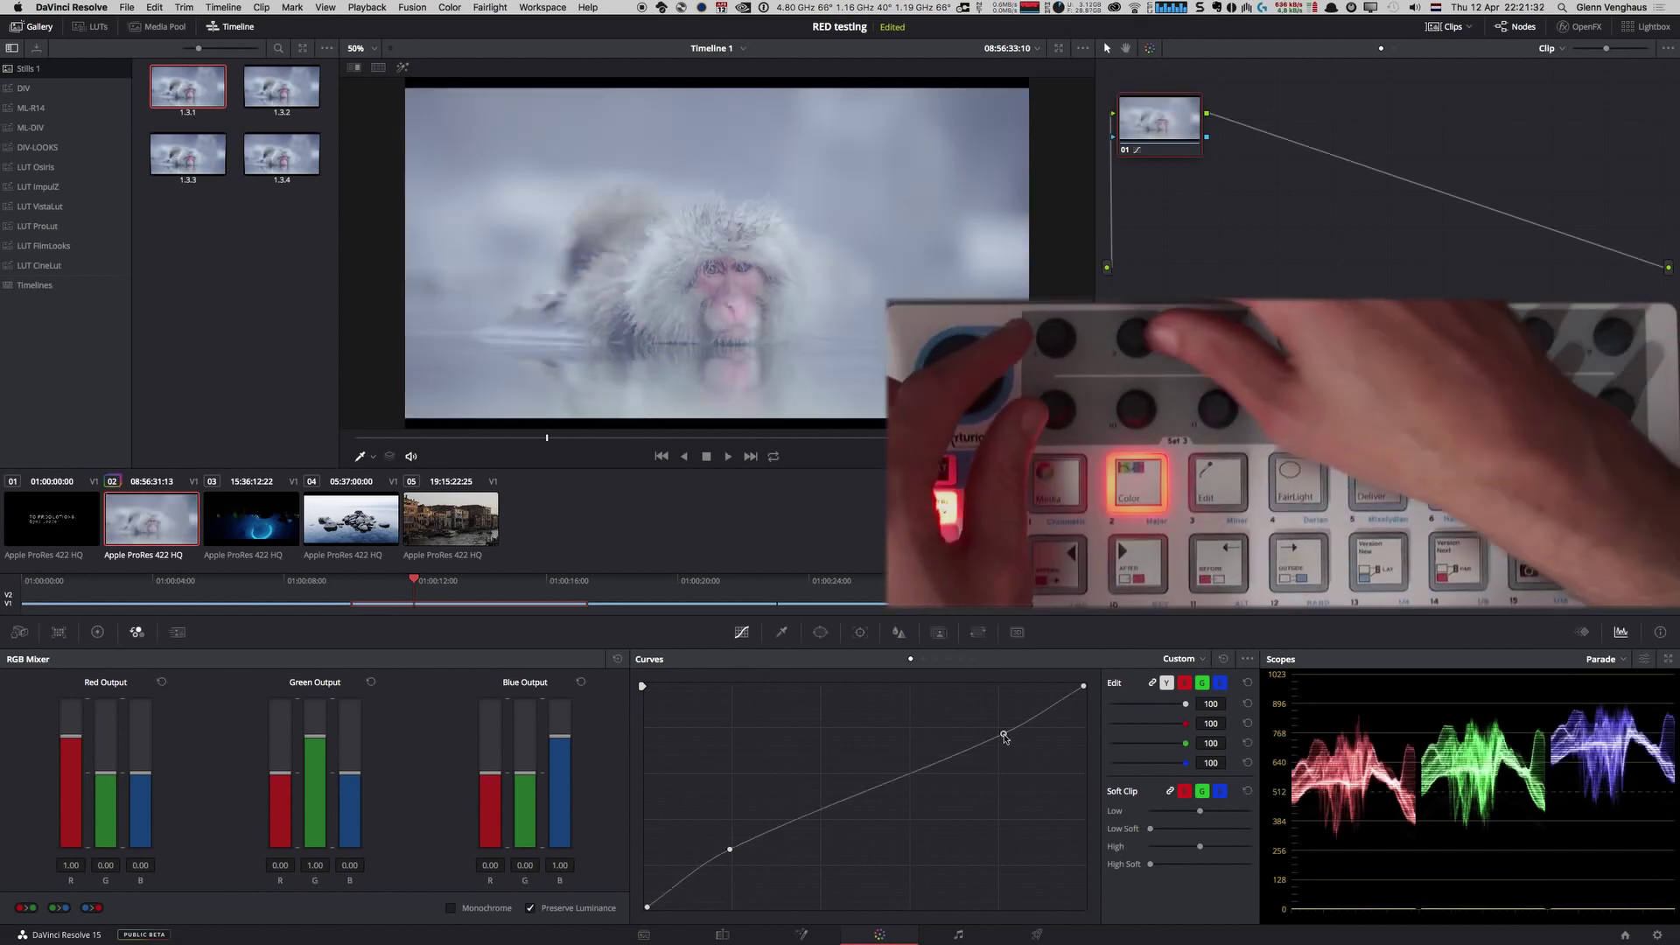
drag(995, 721, 990, 739)
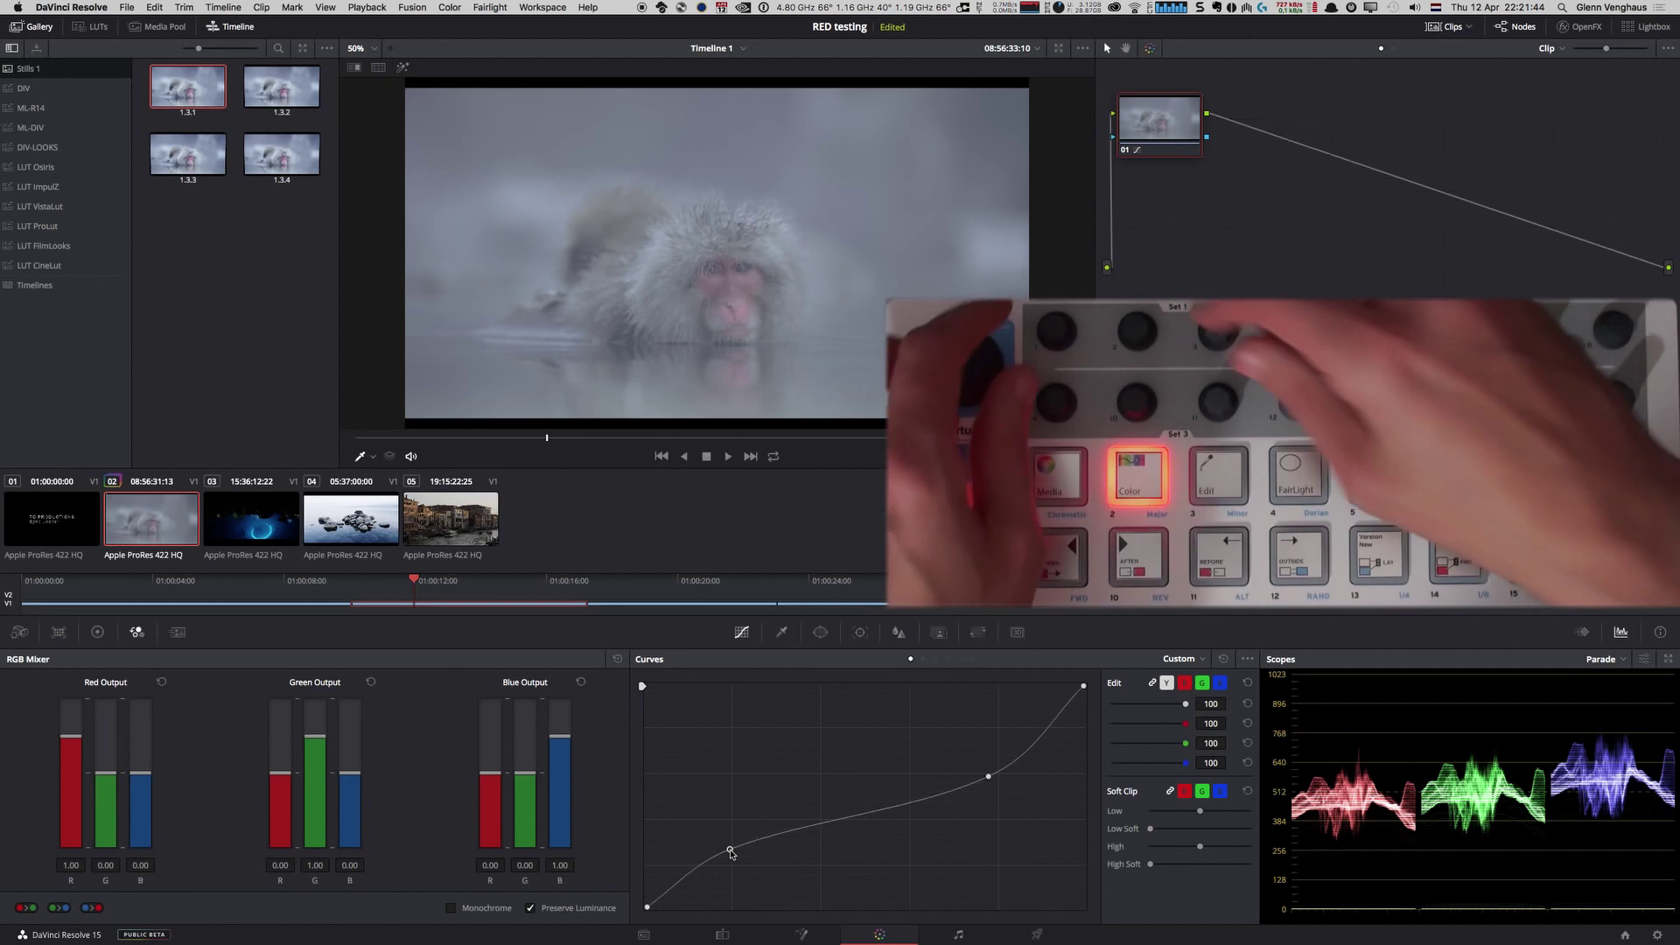
drag(732, 854, 715, 843)
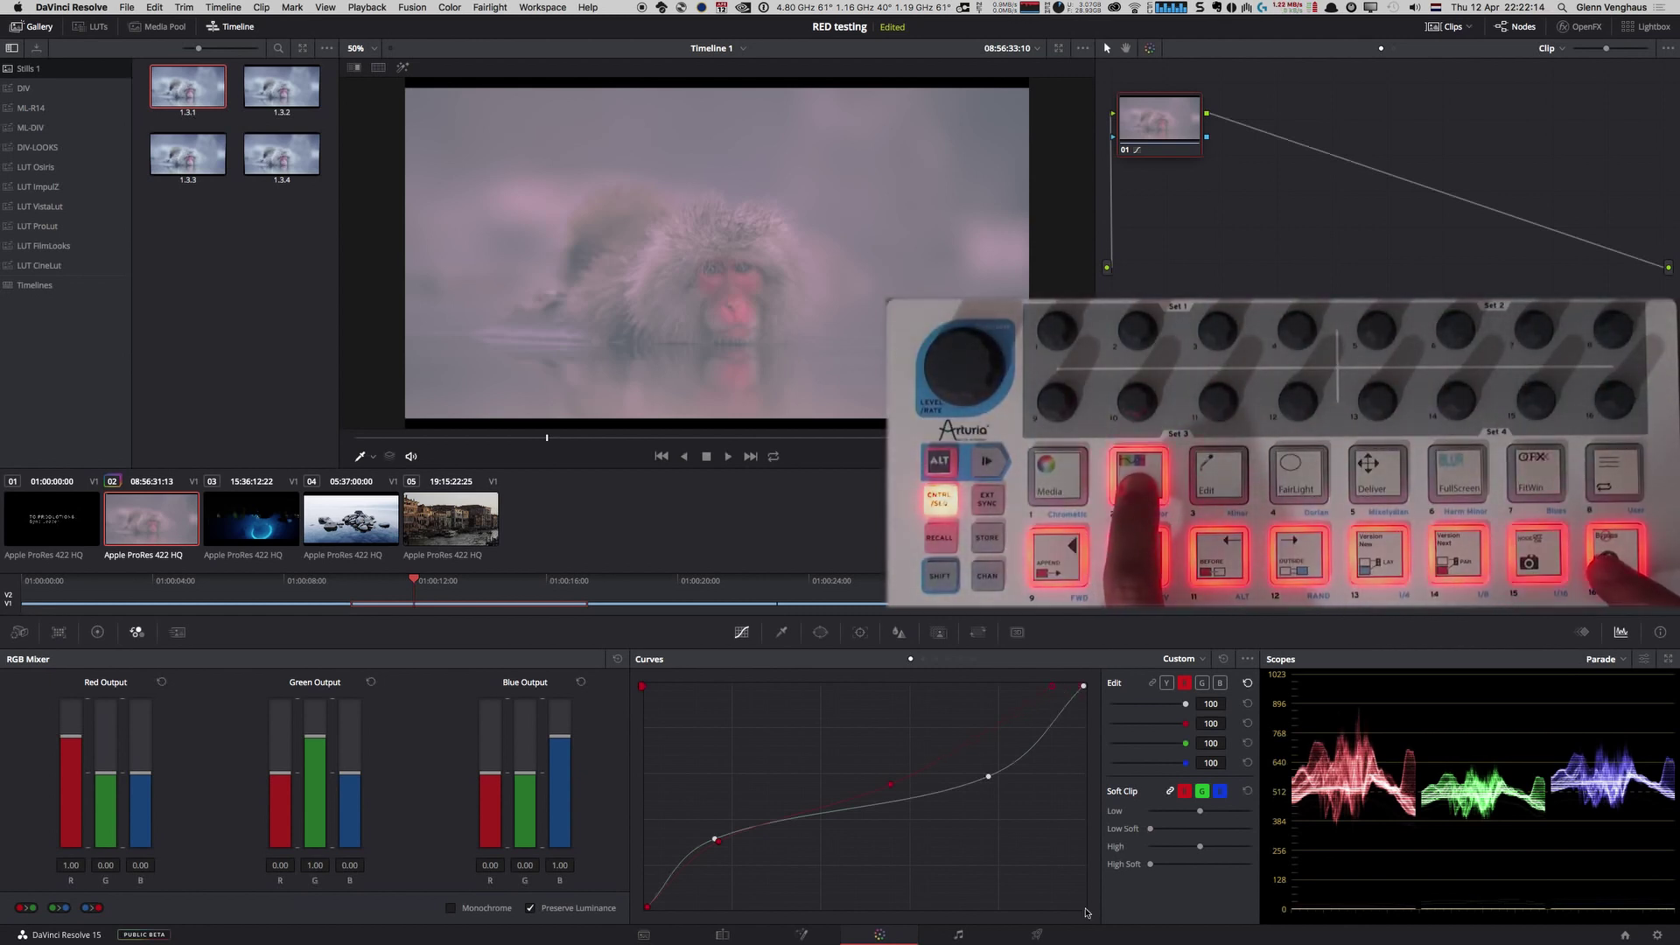
Bypass the color grades and clear the custom curve adjustments, including the point edits on the red curve.
key(shift+d)
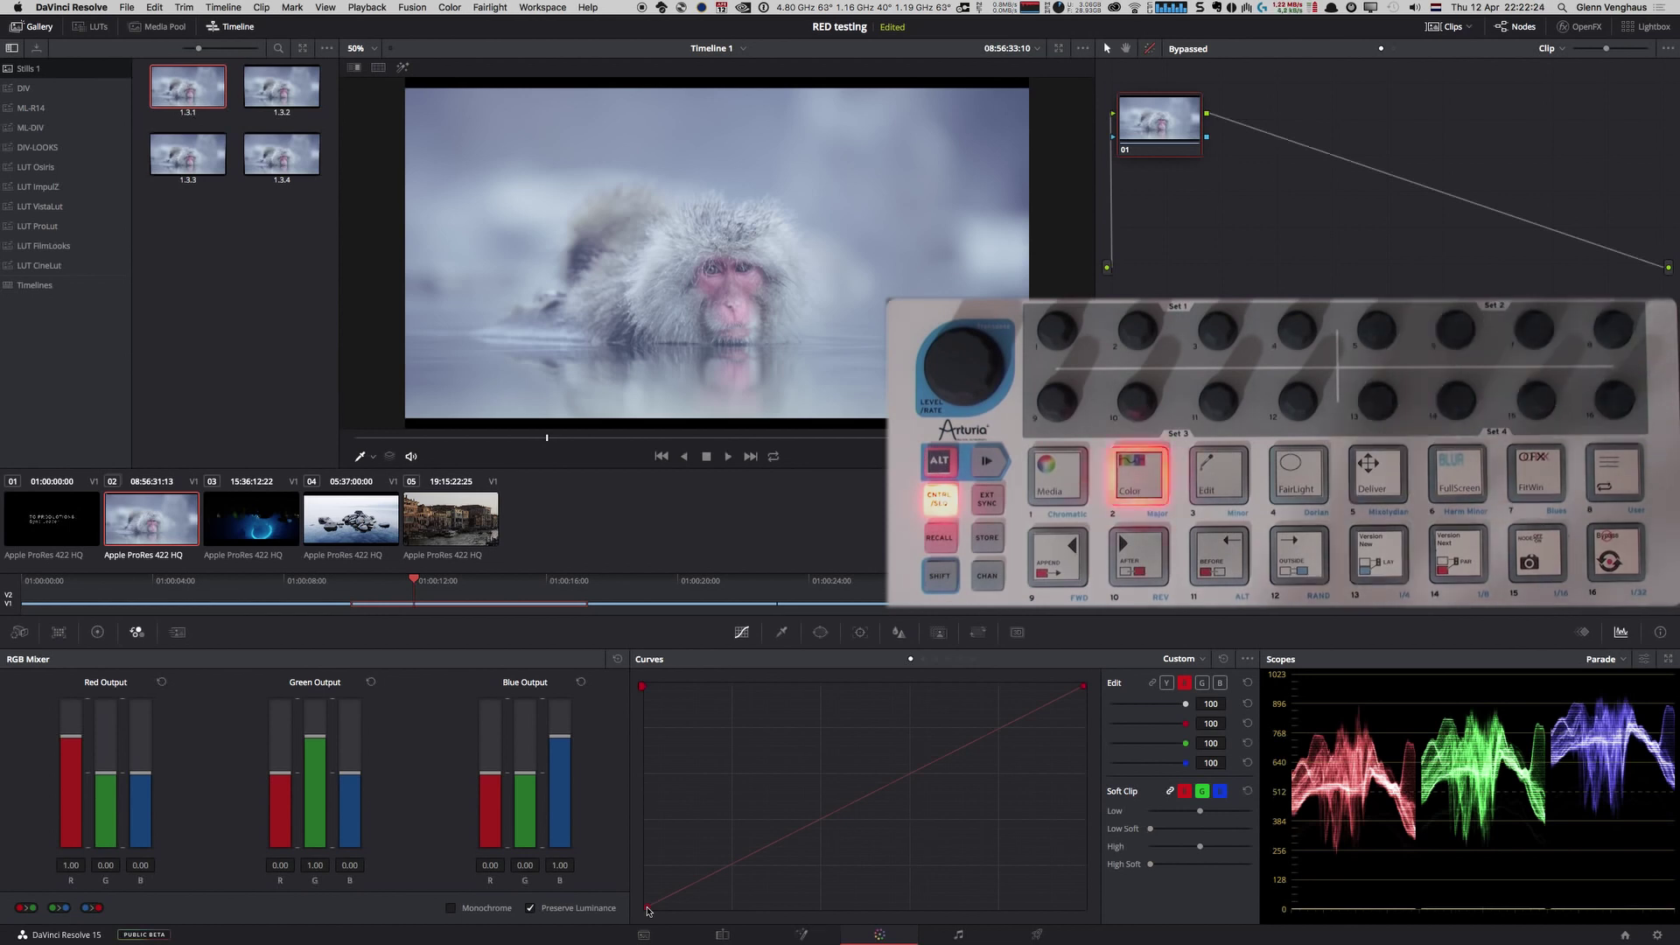
click(1247, 659)
click(1286, 761)
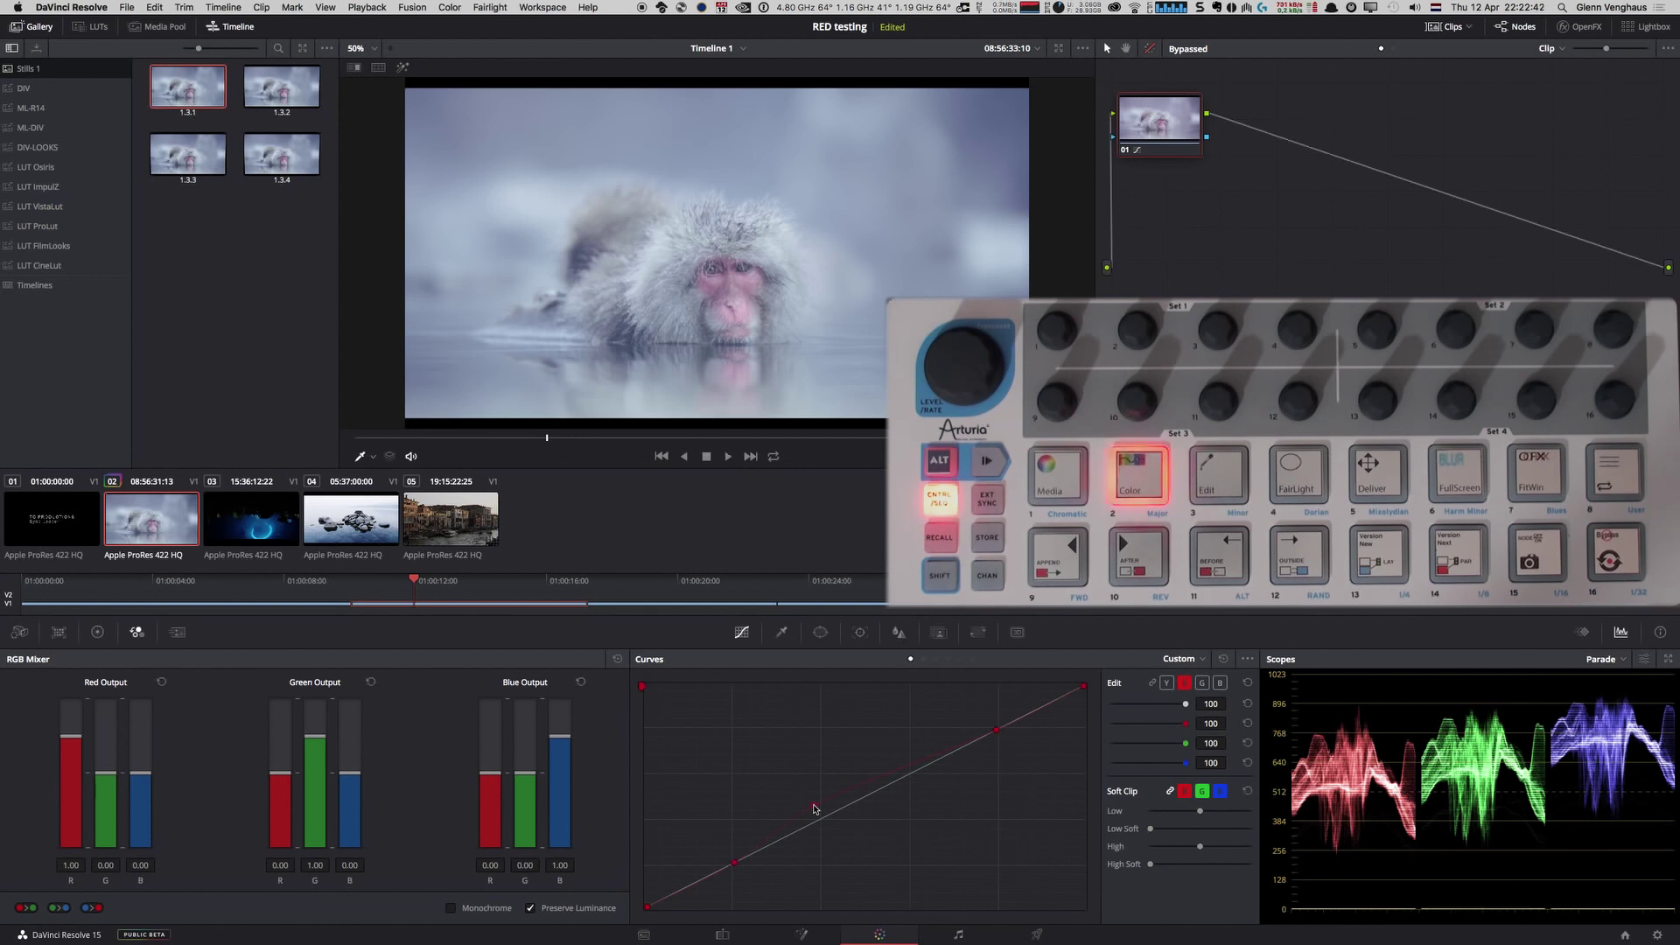
key(super+z)
View the Qualifier's HSL, 3D and RGB modes, followed by the Key palette.
click(796, 636)
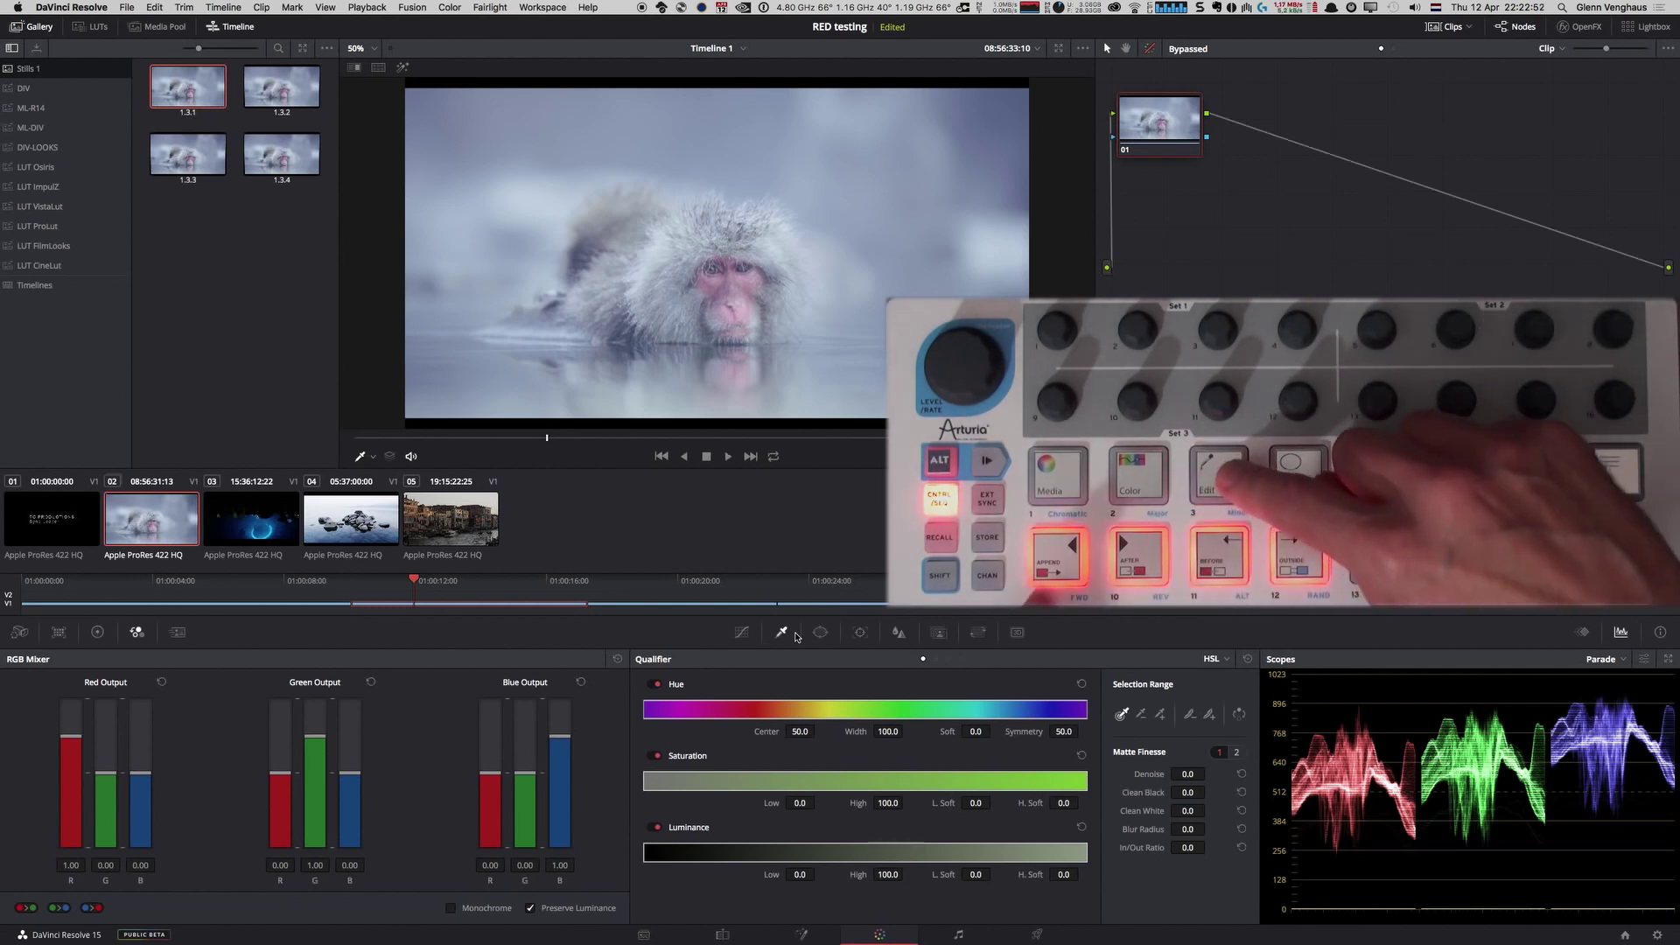
click(961, 660)
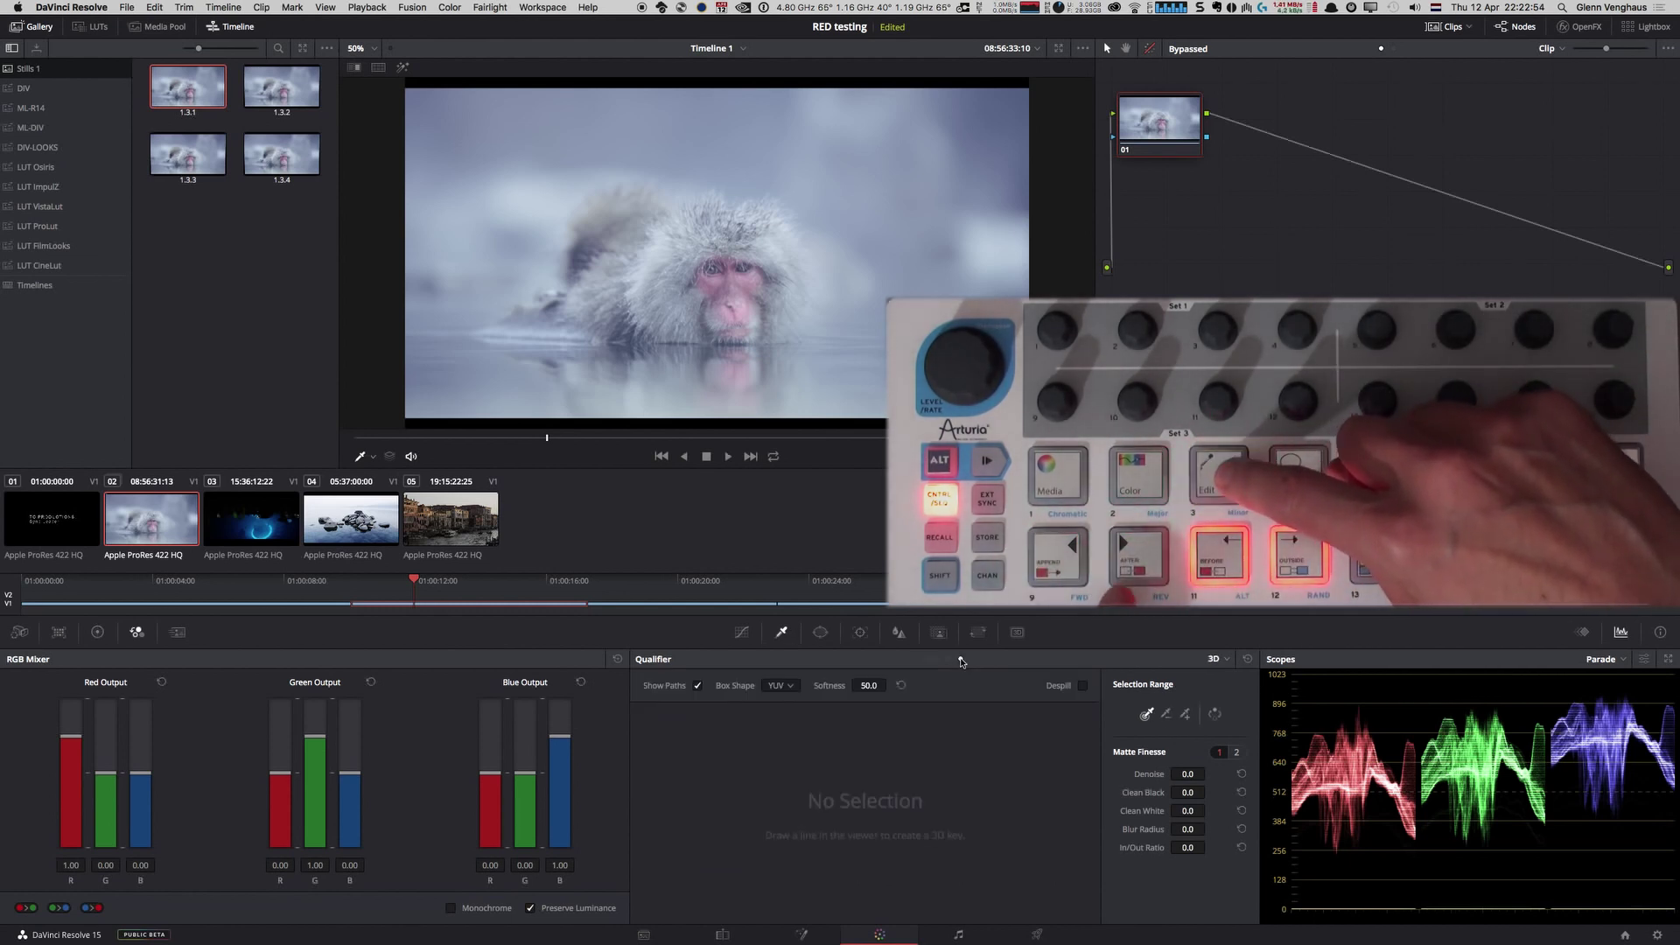
click(934, 663)
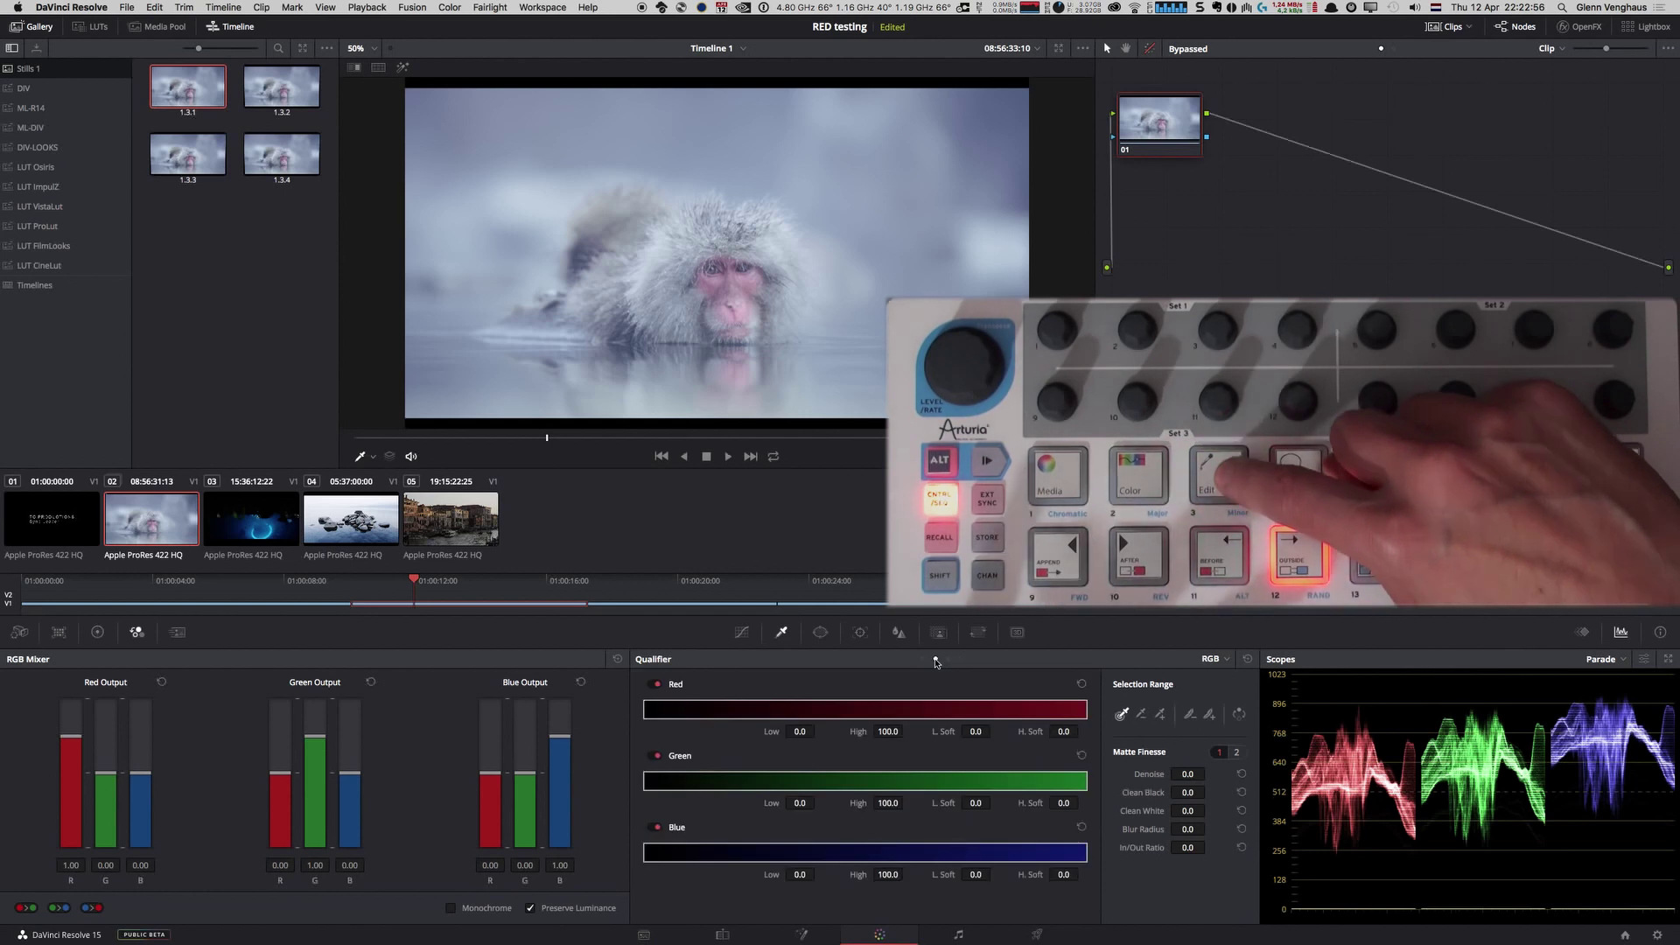
click(947, 634)
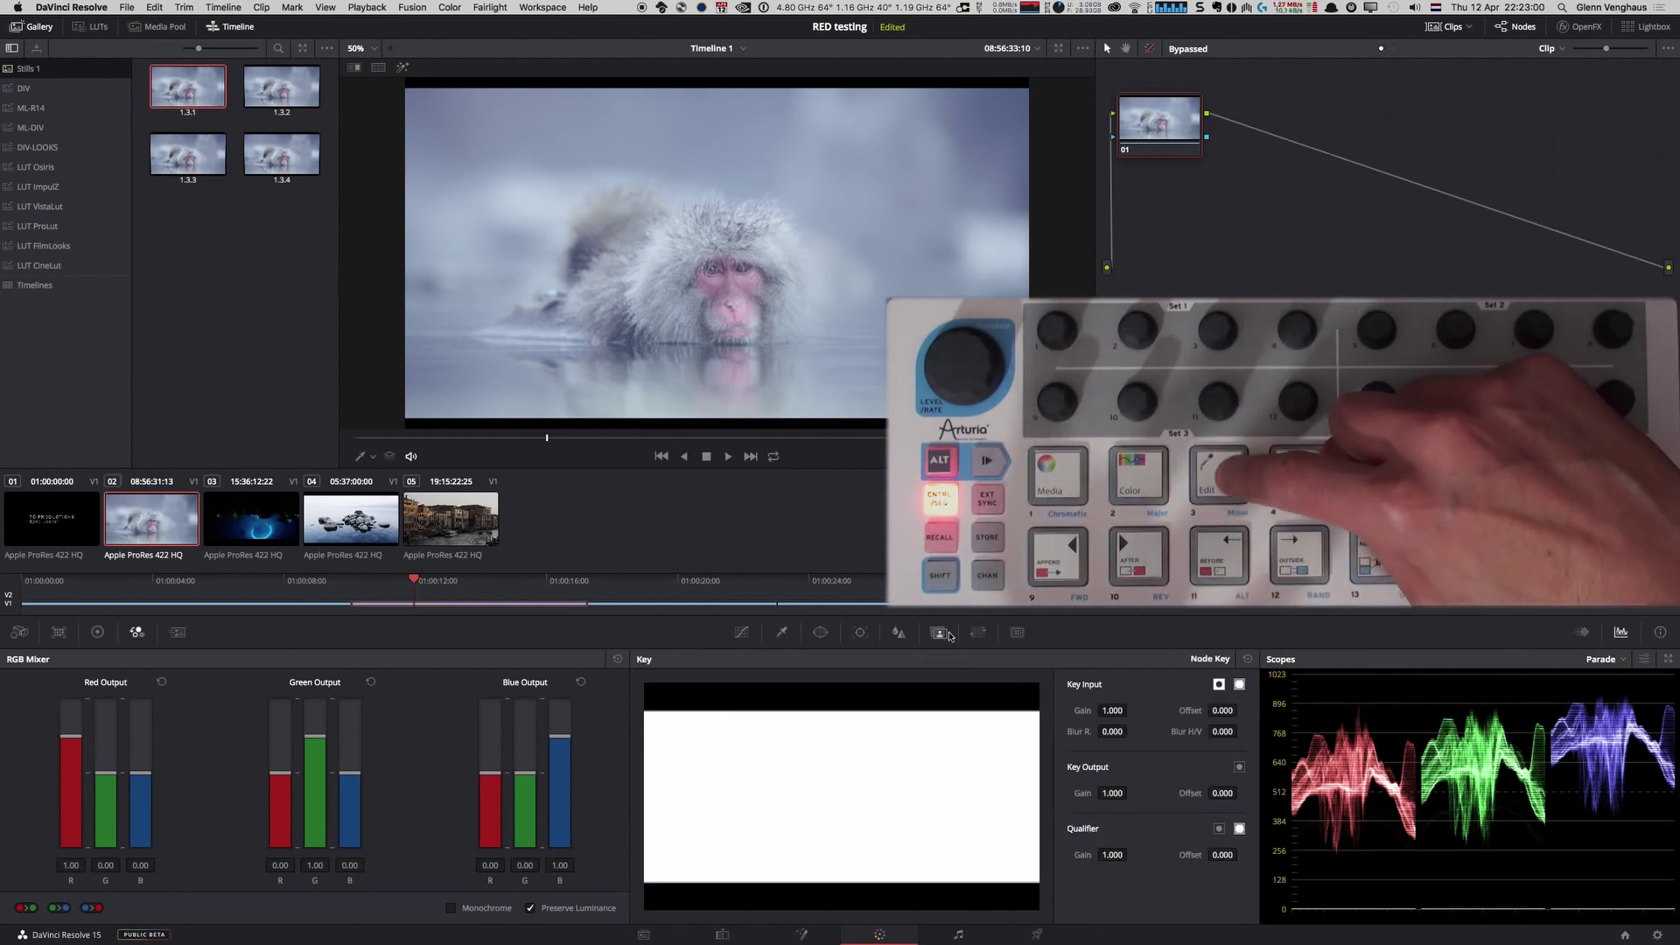
In the HSL Qualifier, set saturation to 0.1–96.4 with low softness 5.4, and luminance to 17.5–85.0 with softness 3.0 and 7.2.
click(782, 632)
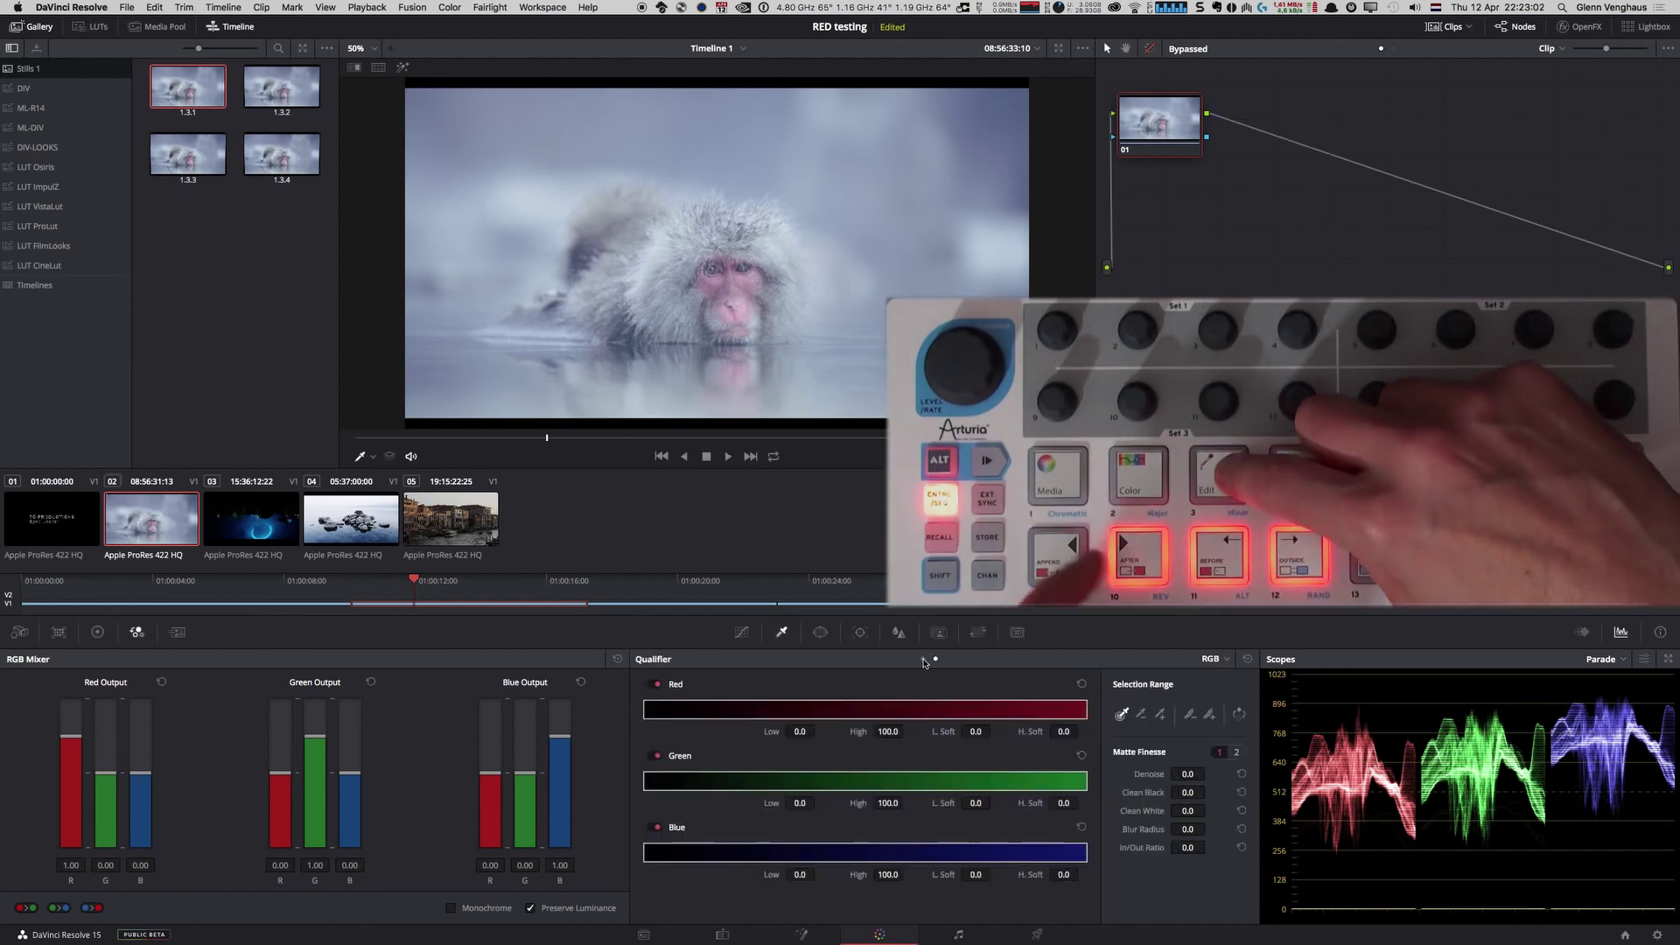
click(923, 660)
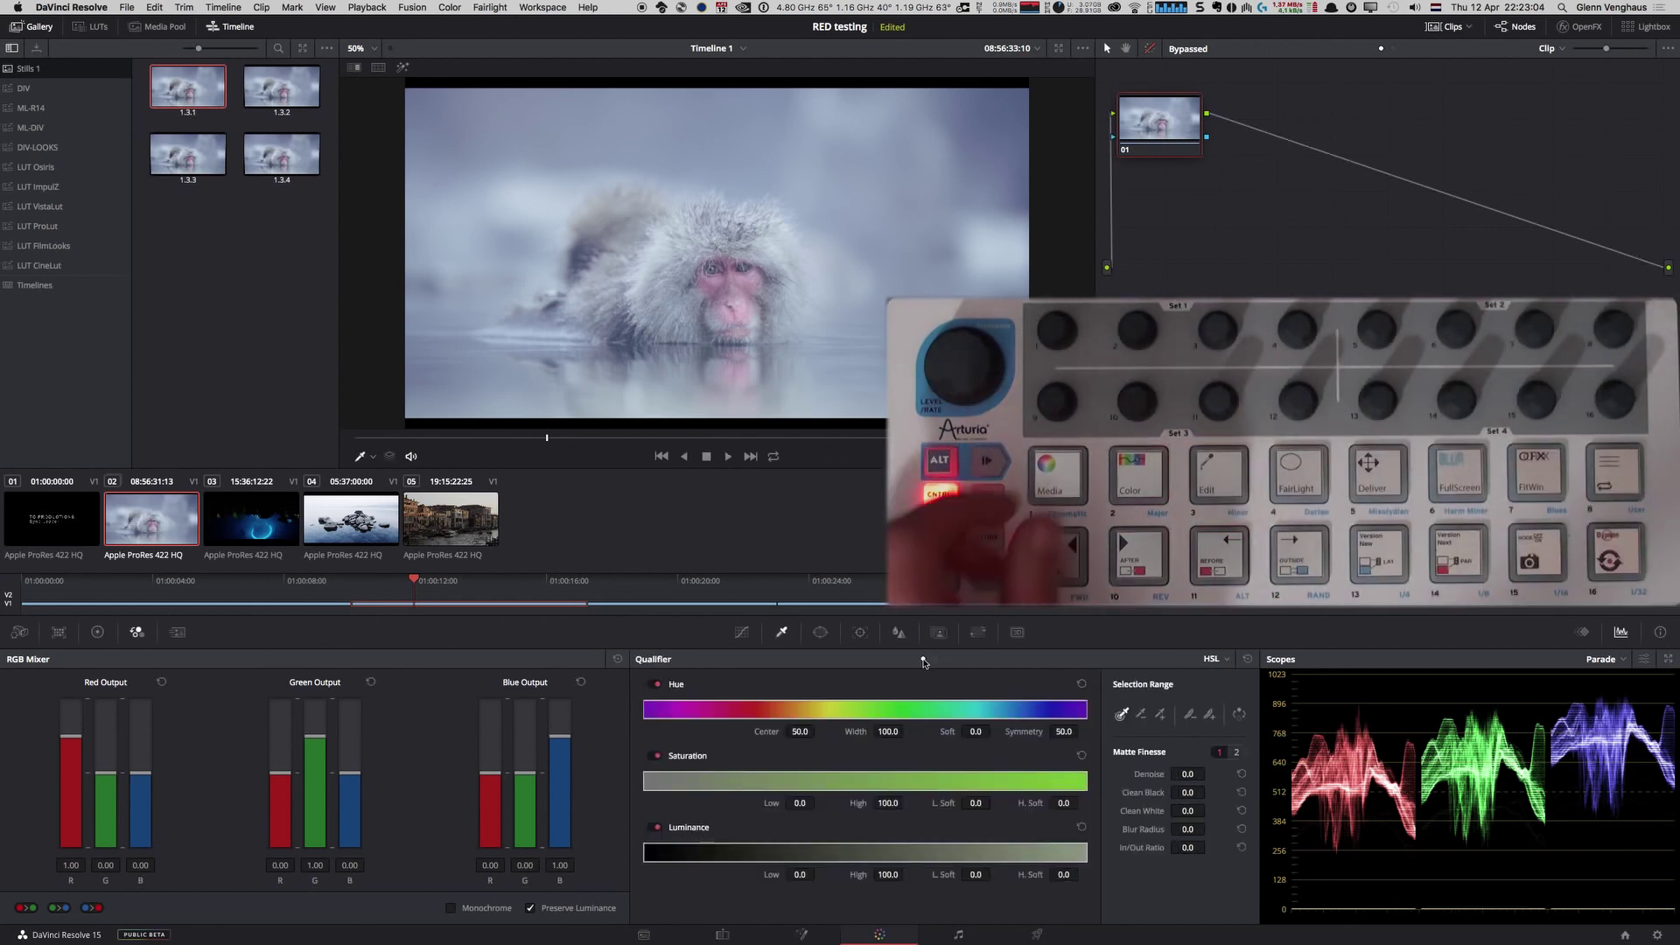
drag(800, 875, 818, 873)
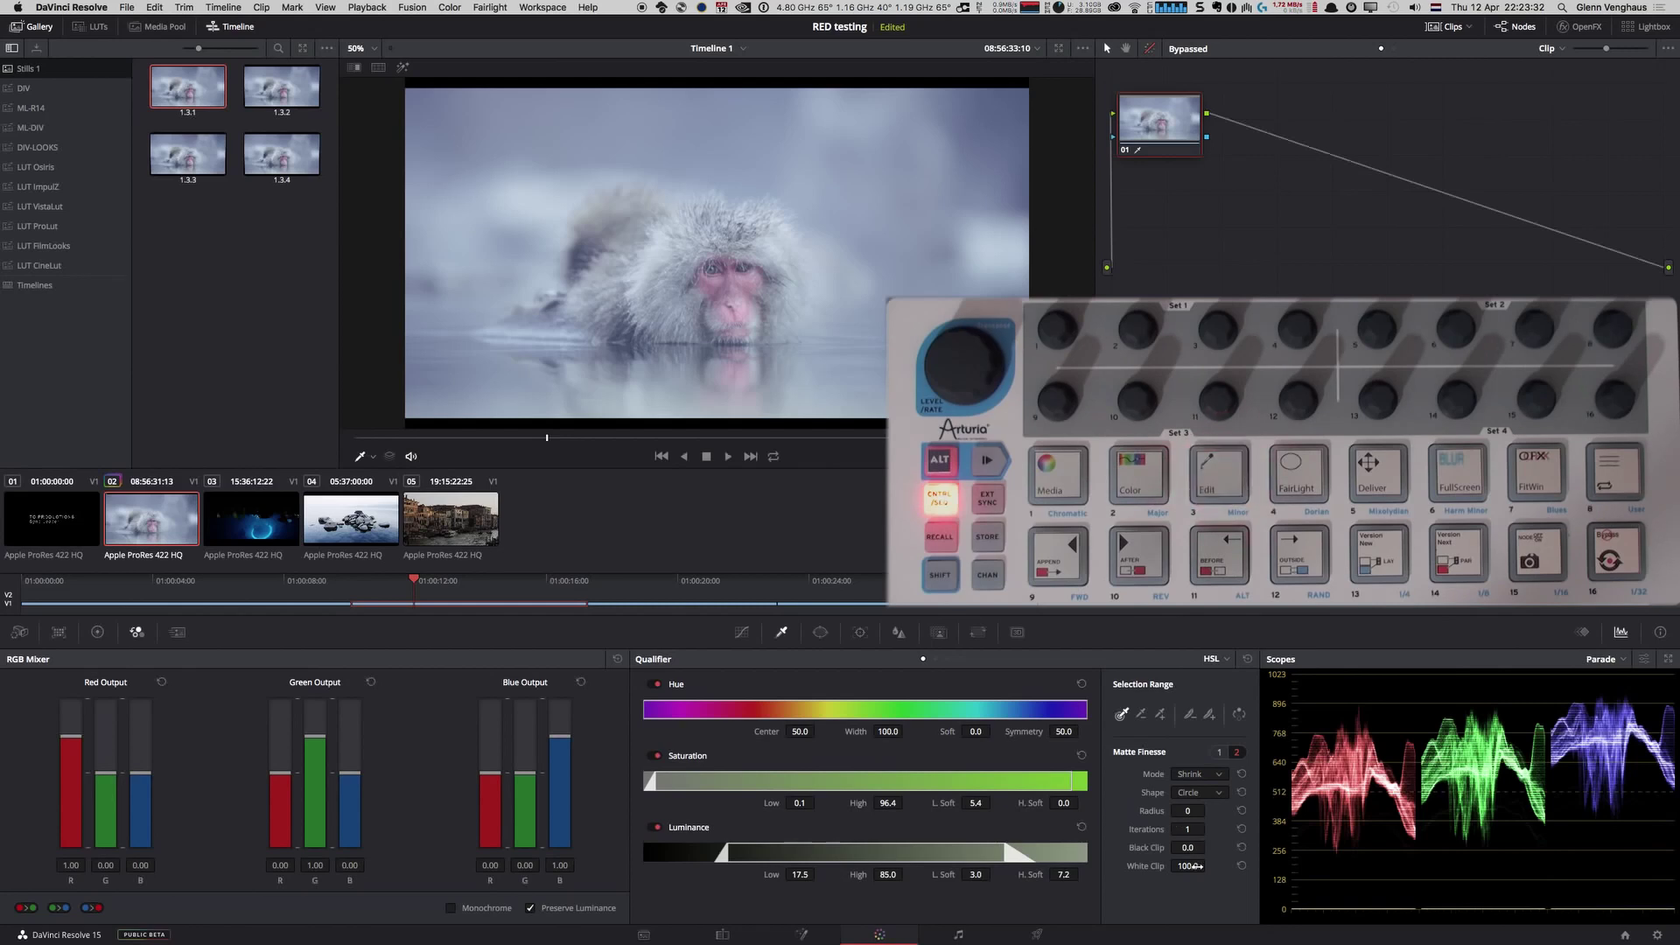
On the first Matte Finesse page of the Qualifier, set Denoise to 2.6.
click(1218, 752)
drag(1195, 774, 1209, 774)
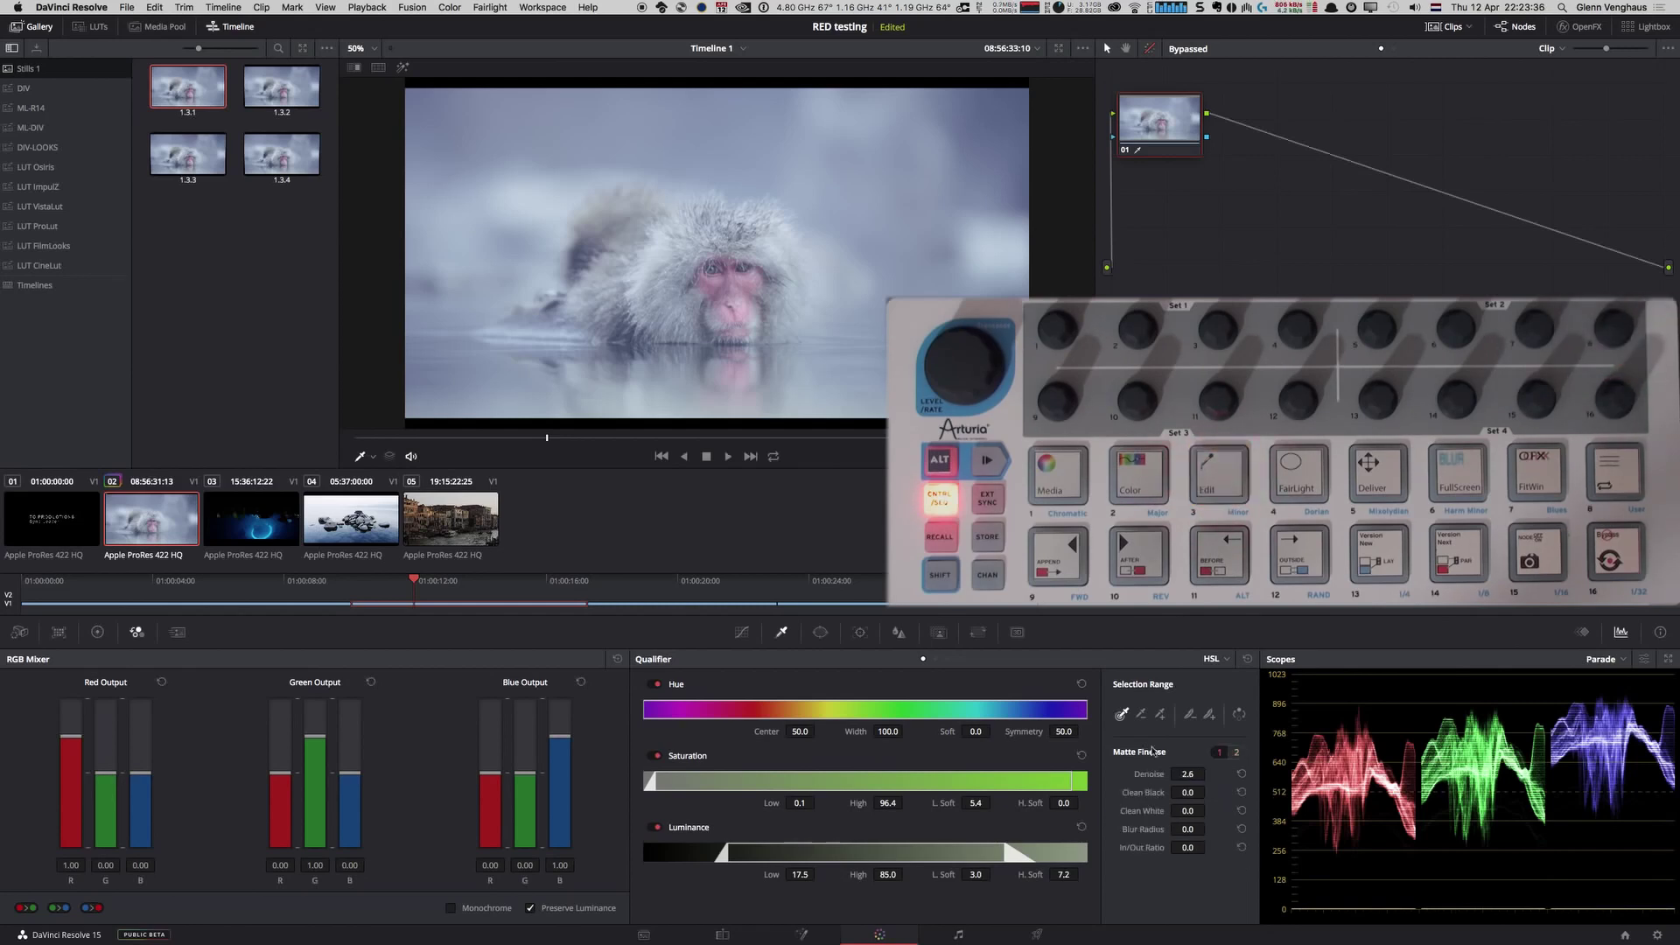
click(1219, 751)
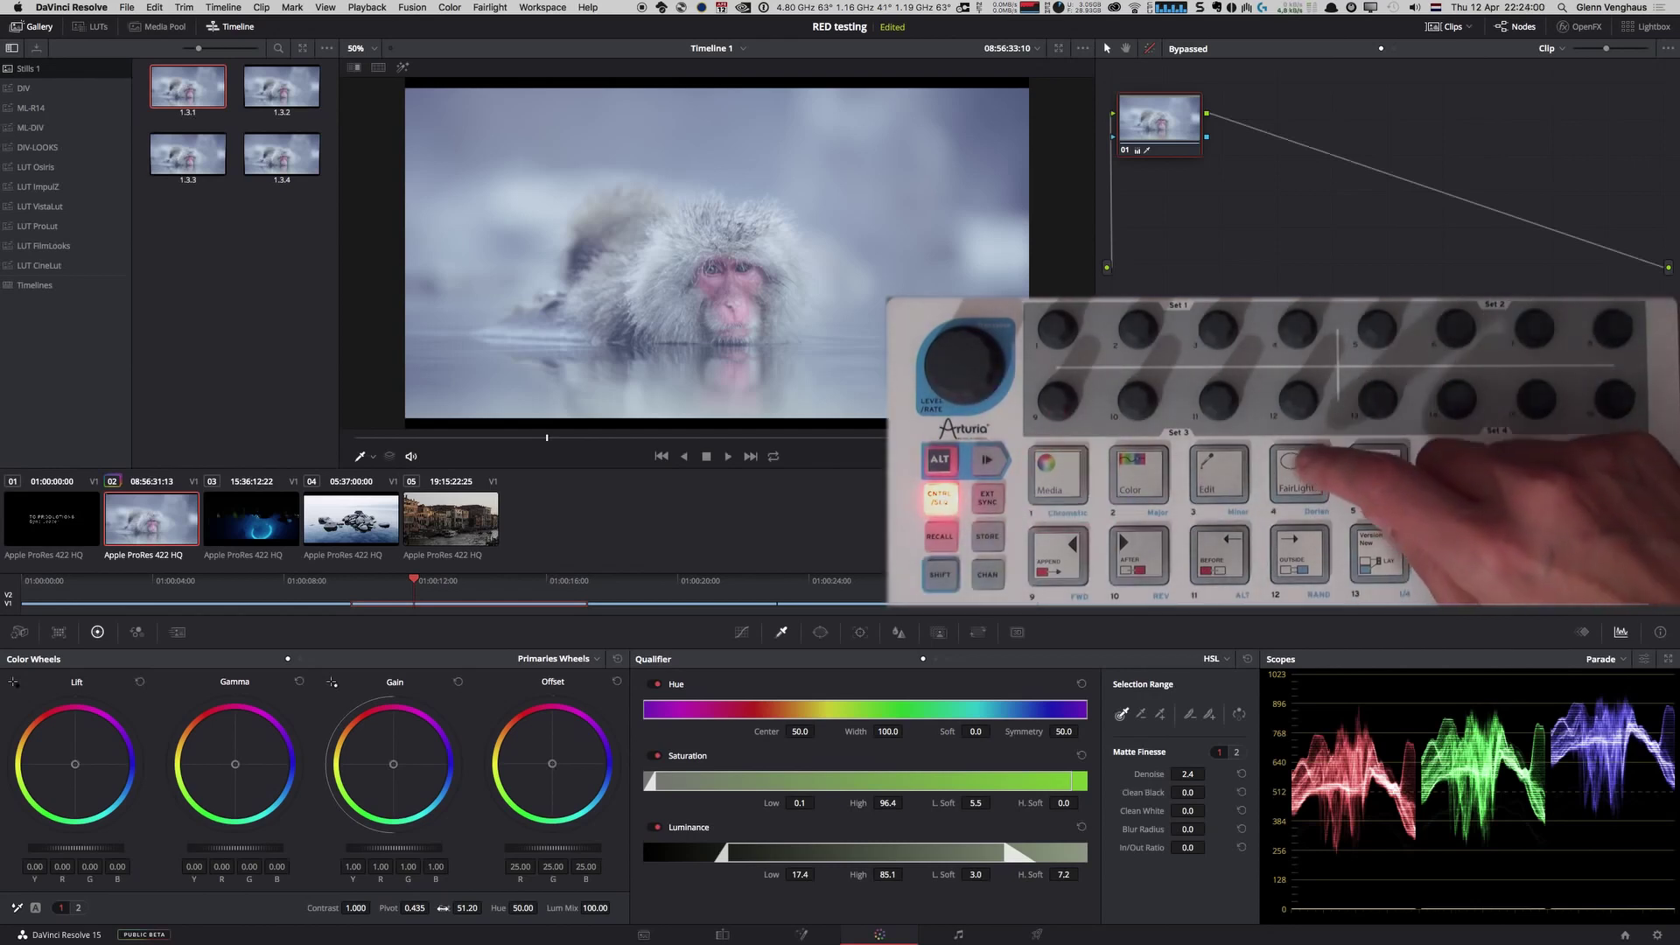
Add linear, circle, polygon, curve and gradient power windows to the snow monkey node, and reset the Window palette.
click(820, 631)
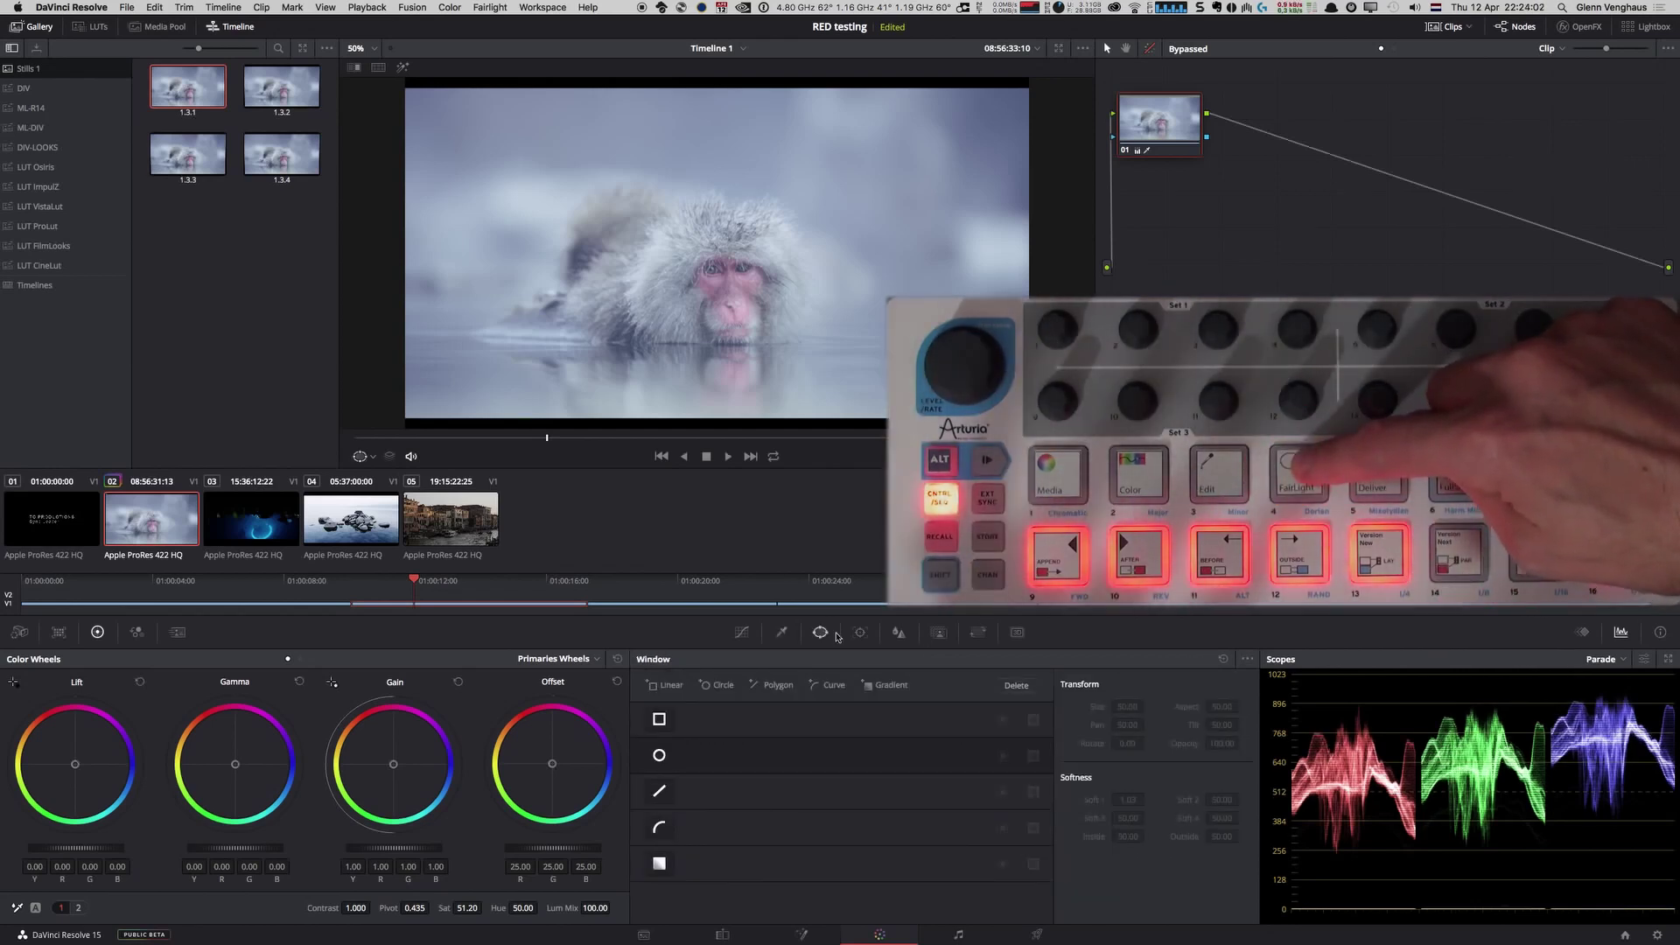
click(665, 685)
click(717, 685)
click(772, 685)
click(829, 685)
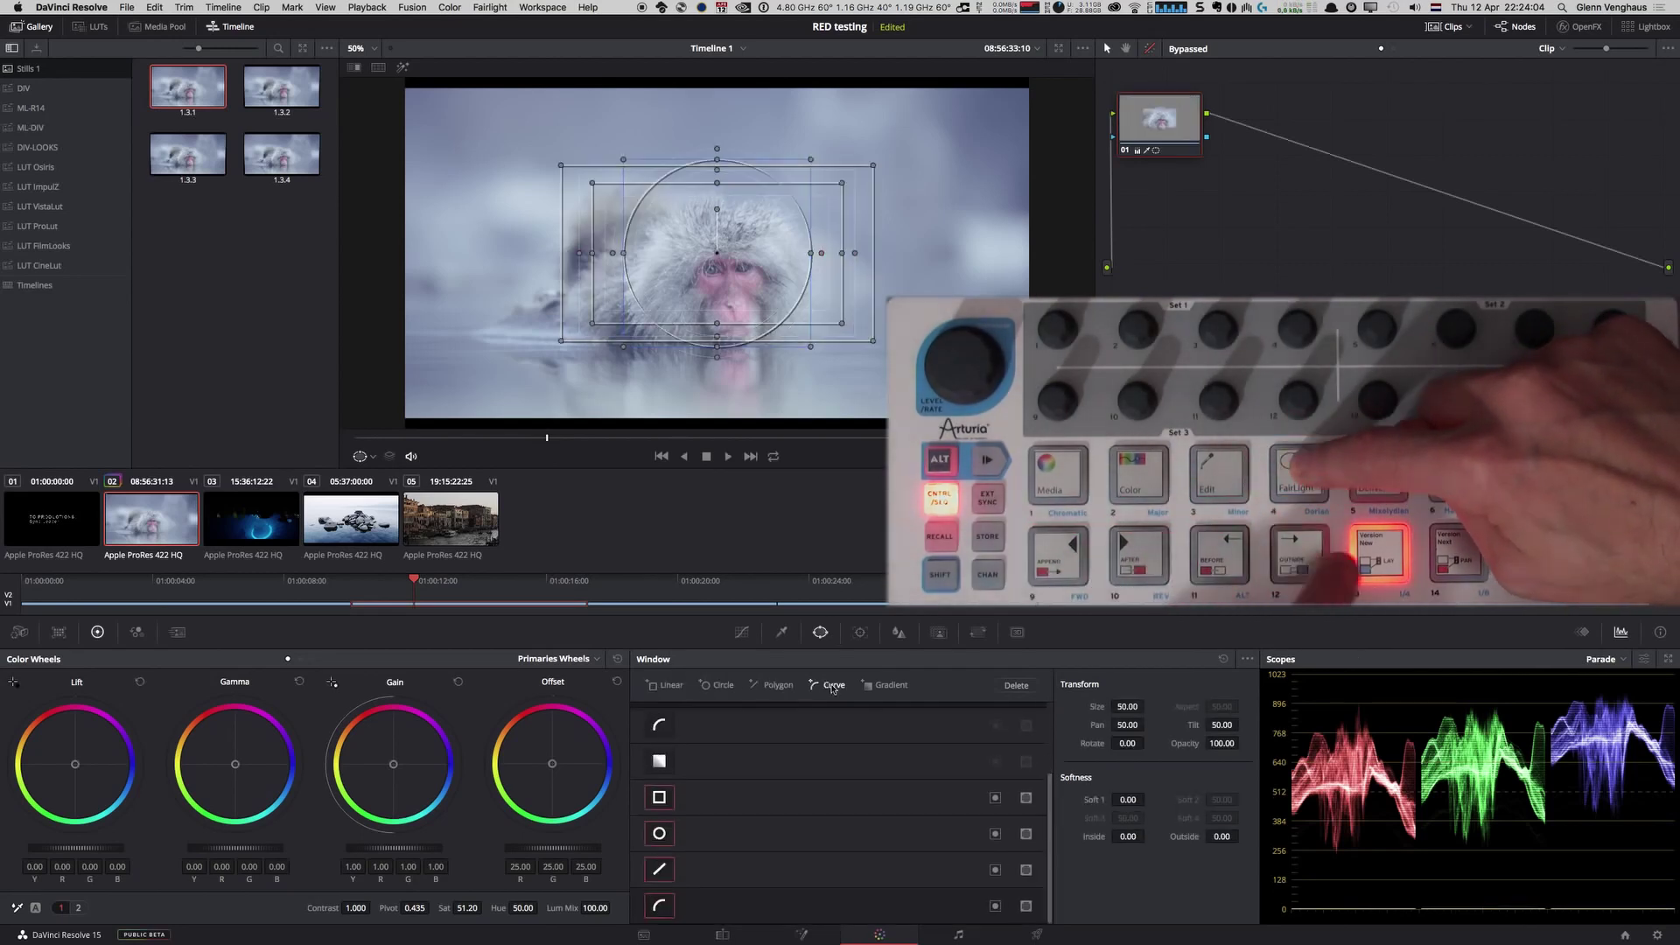
click(885, 685)
click(1223, 659)
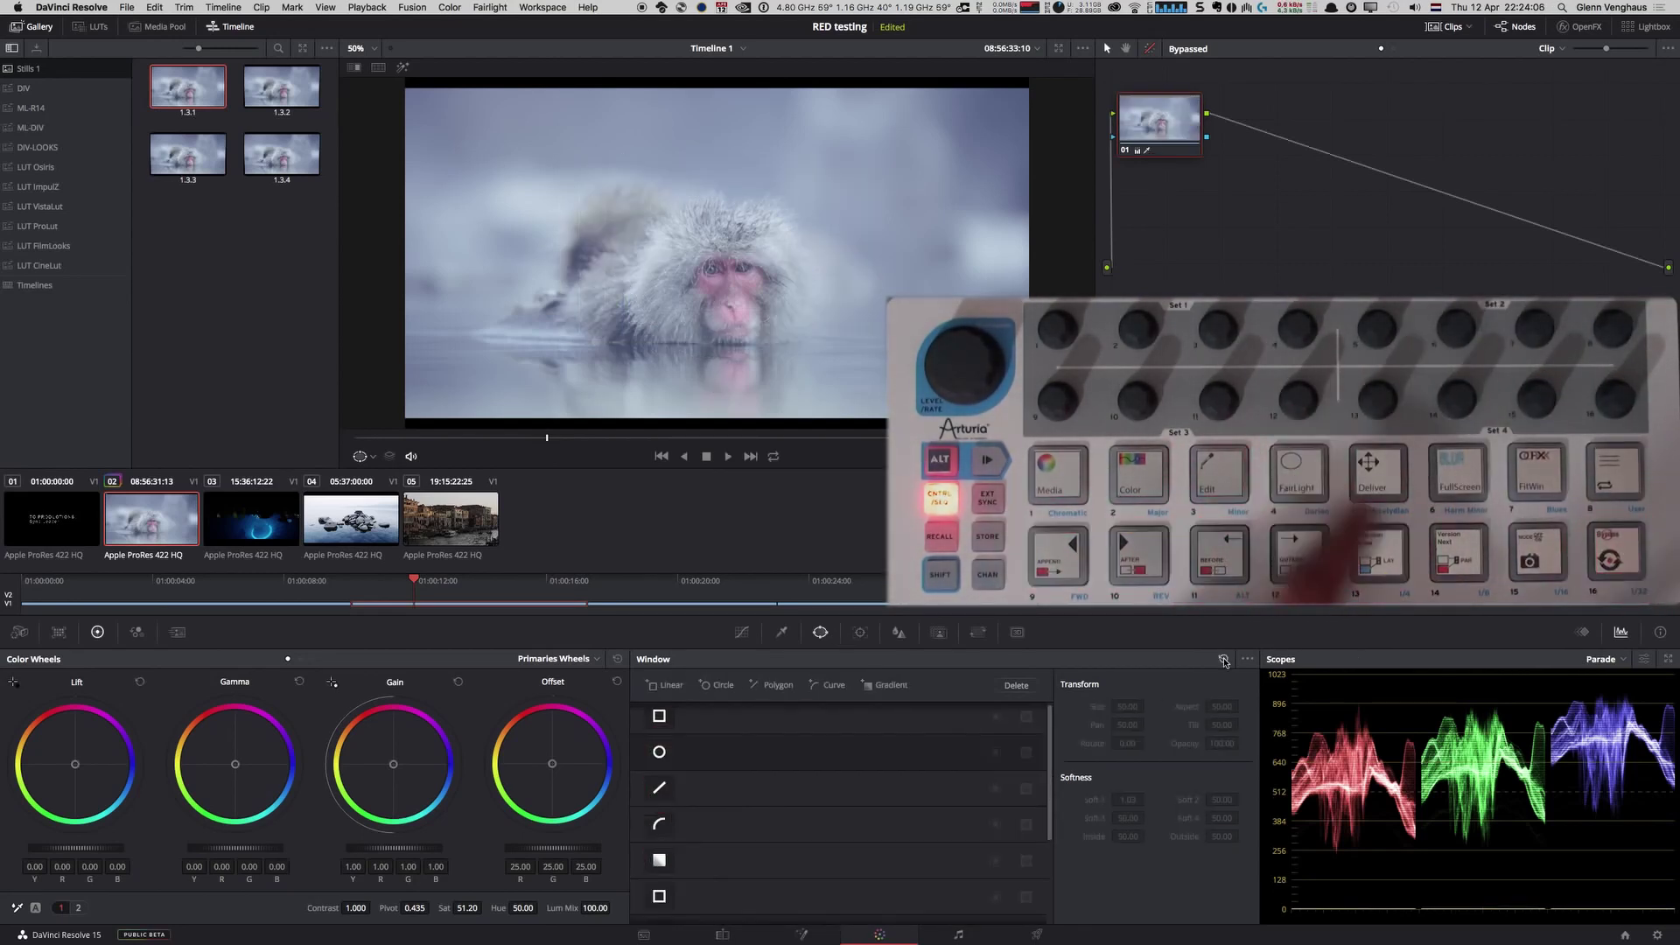
Add a single linear power window, adjust its transform and reset the Window palette.
click(662, 685)
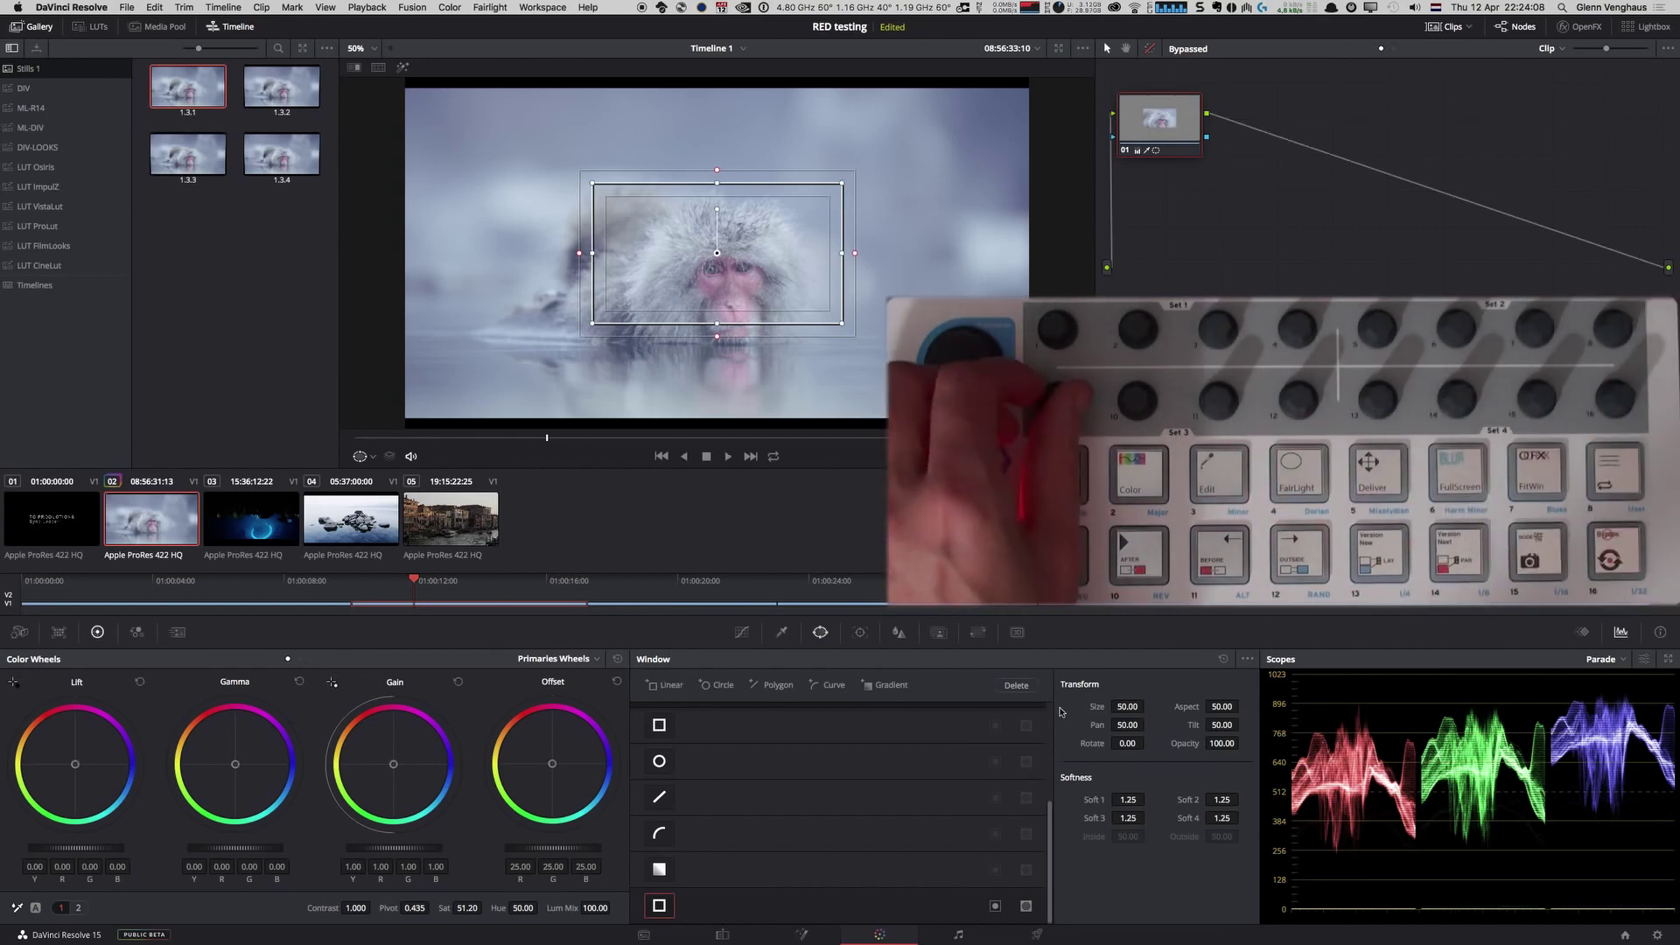
mouse_move(1127, 706)
mouse_down()
mouse_move(1202, 706)
mouse_move(1105, 724)
mouse_move(1127, 724)
mouse_up()
click(1223, 660)
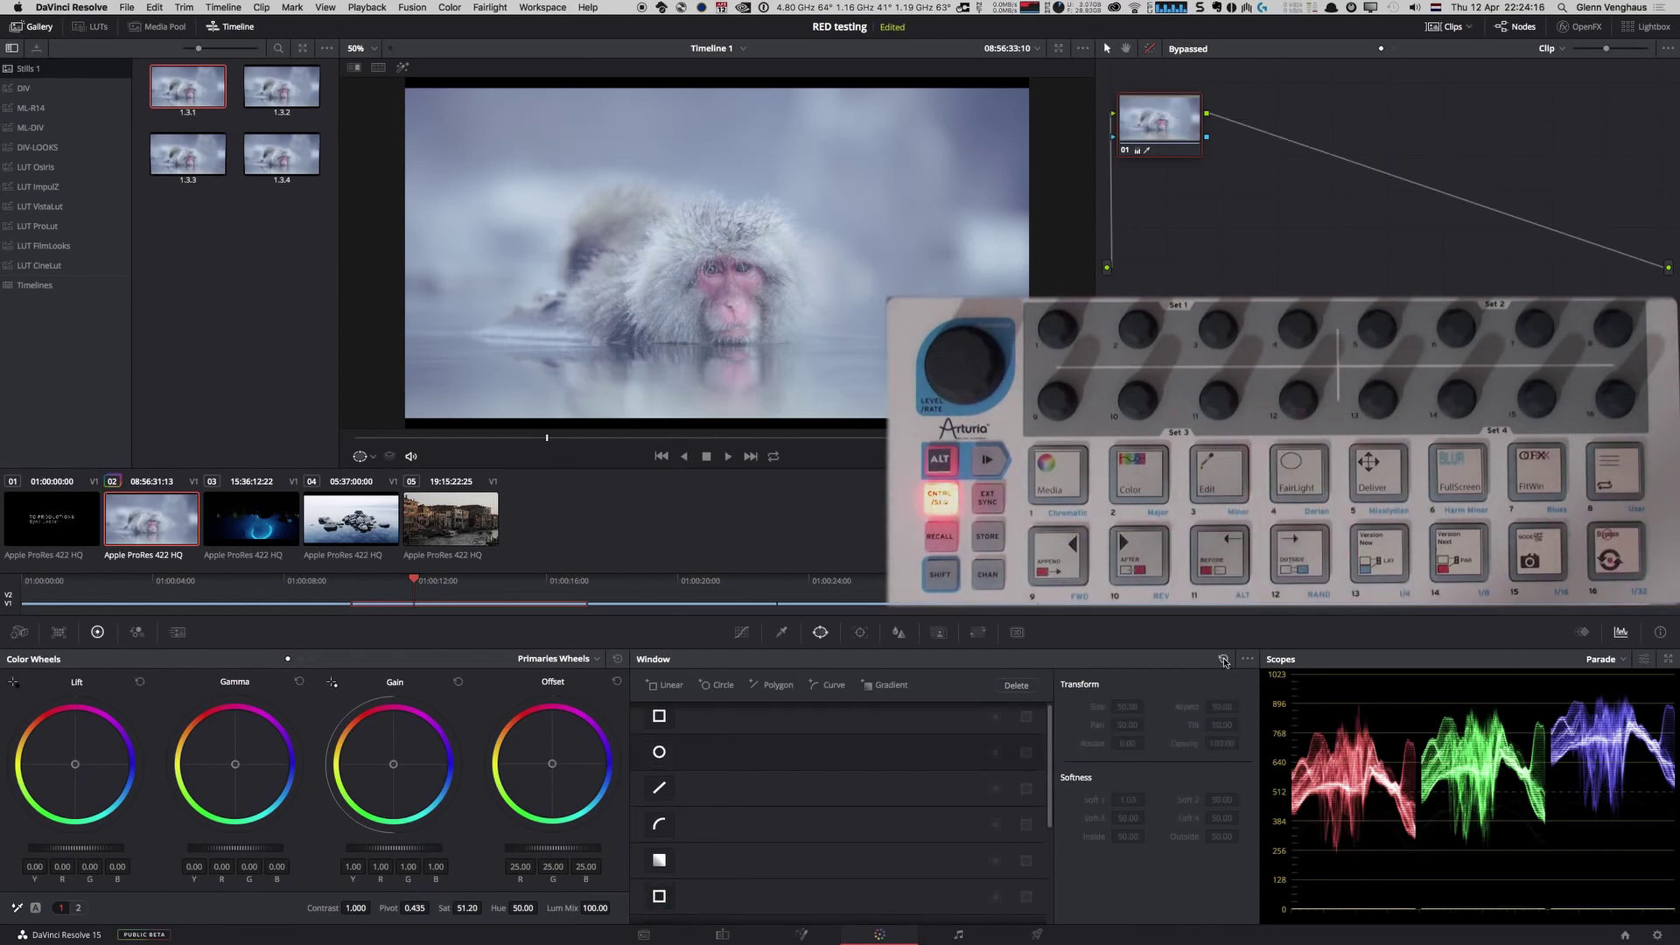
Open the Sizing palette, step through its modes up to Node Sizing and return to Edit Sizing.
click(978, 632)
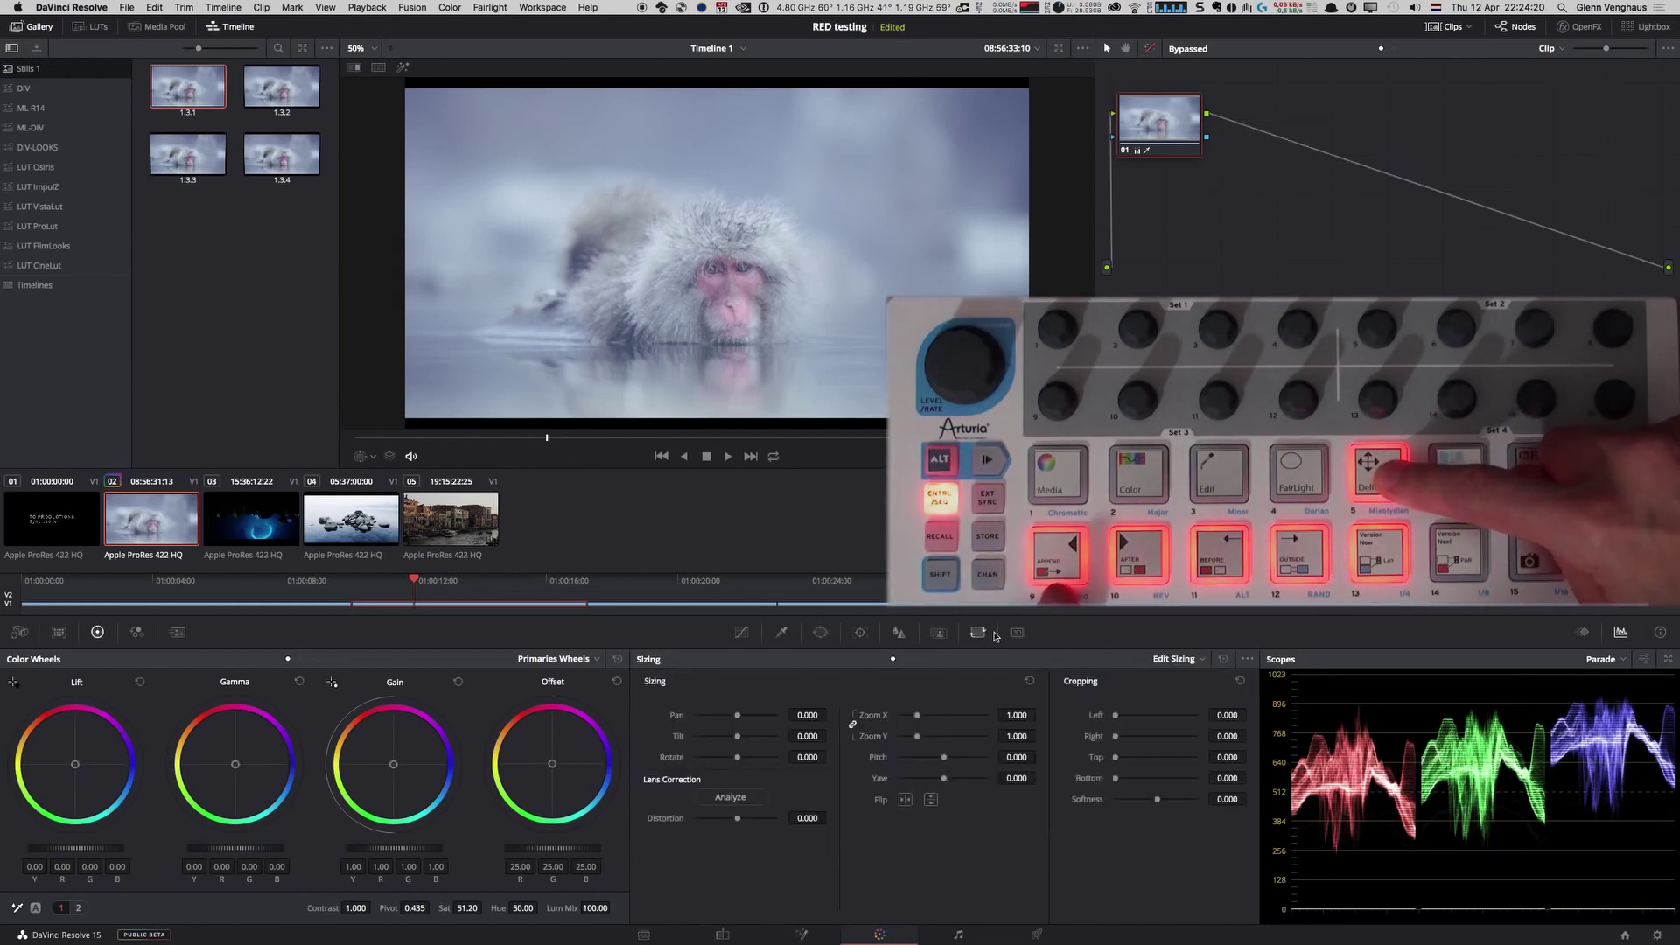
click(905, 659)
click(918, 660)
click(931, 660)
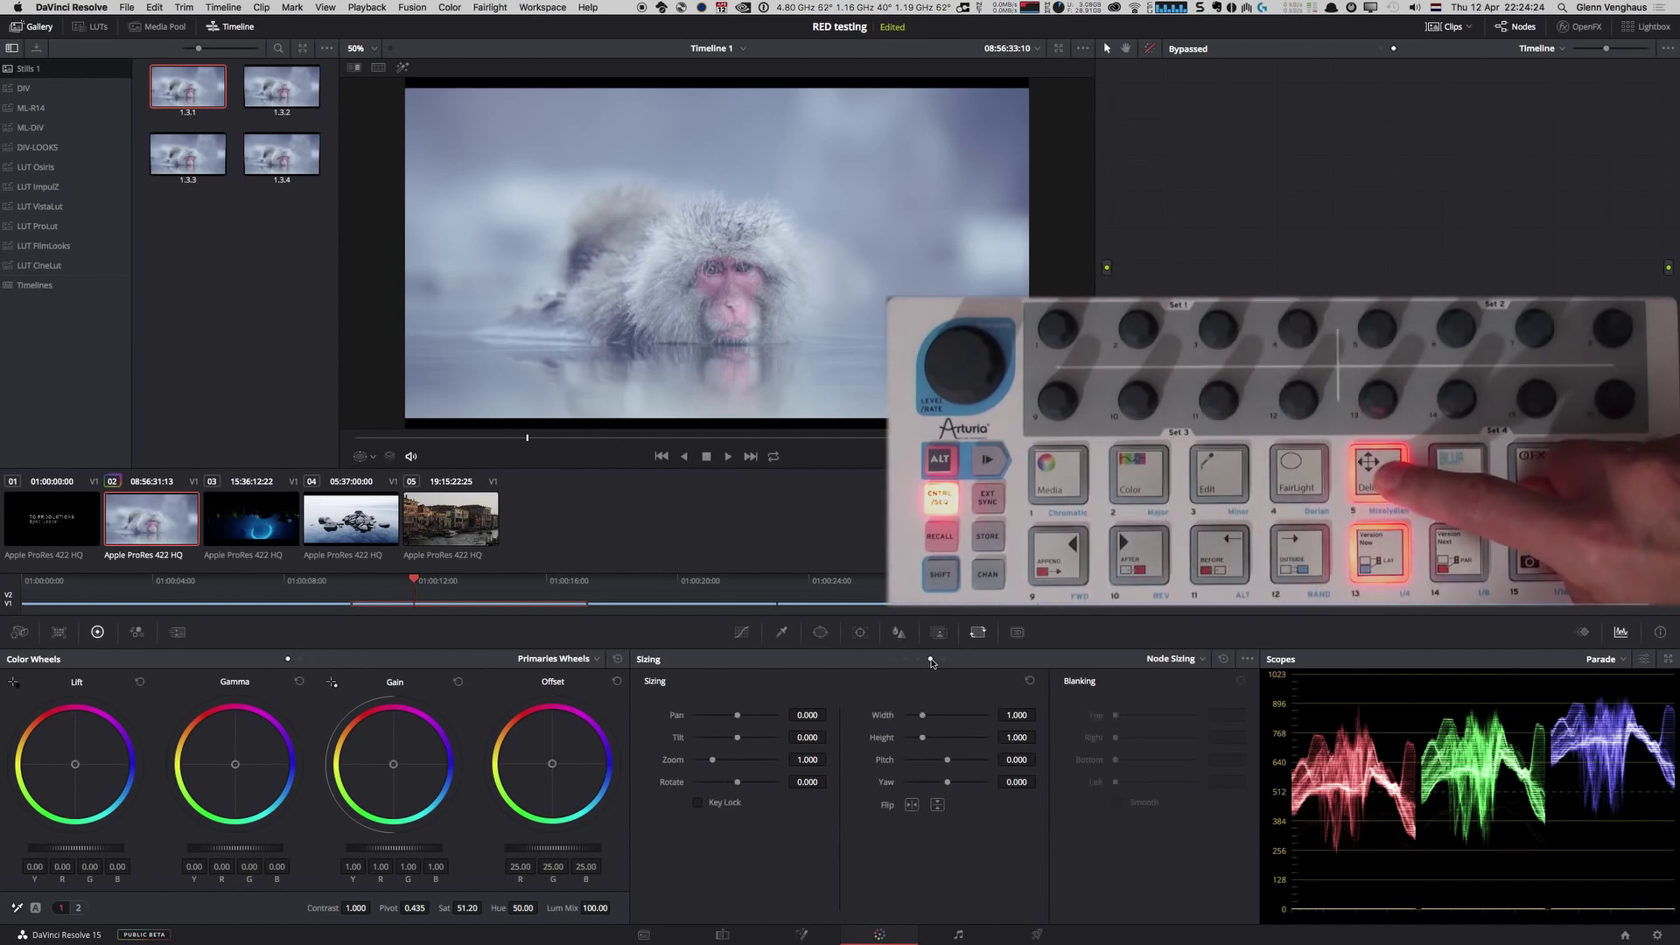
click(892, 660)
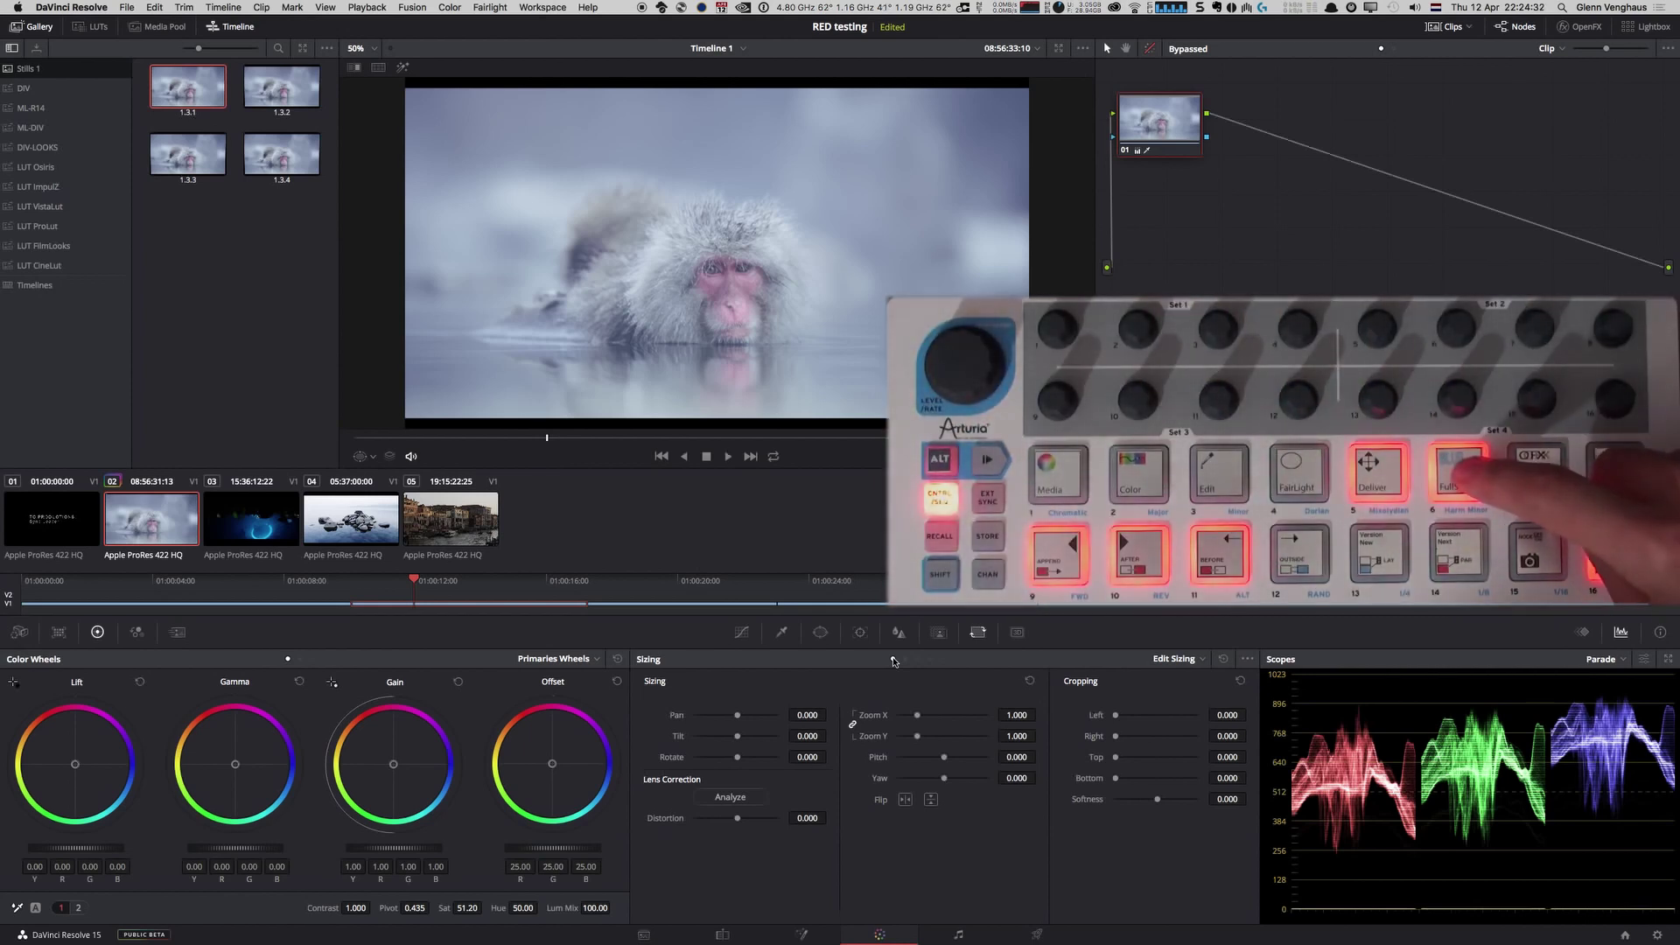
Show the Blur palette, step its mode through Sharpen to Mist, and open the Motion Effects palette.
click(897, 632)
click(930, 659)
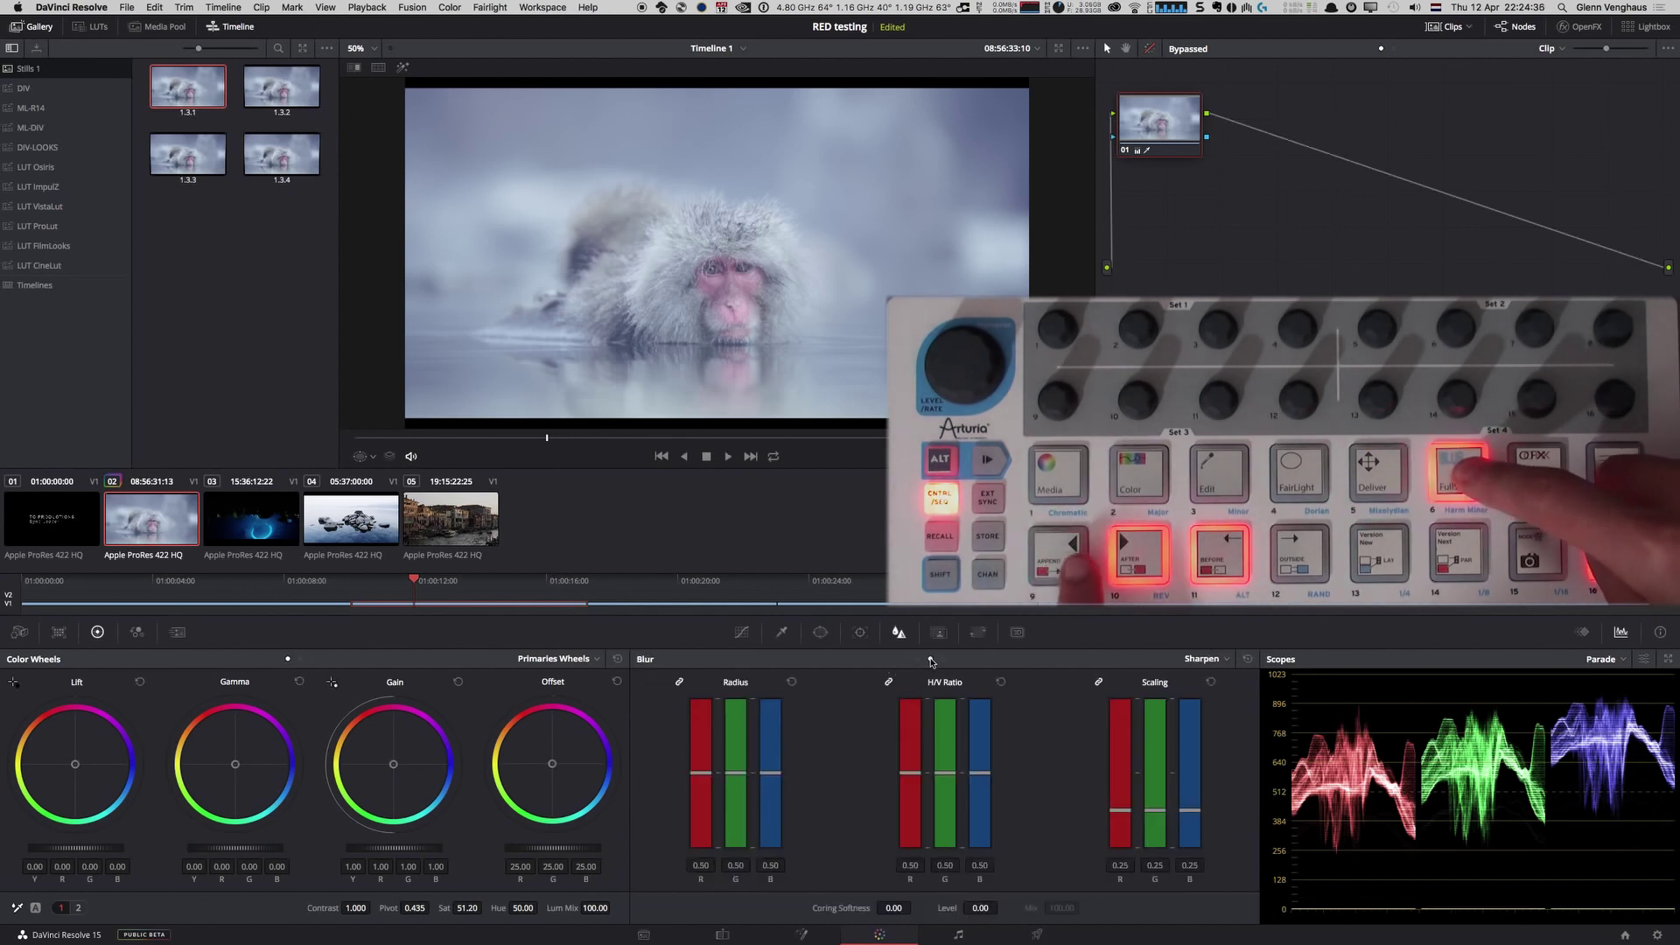
click(943, 661)
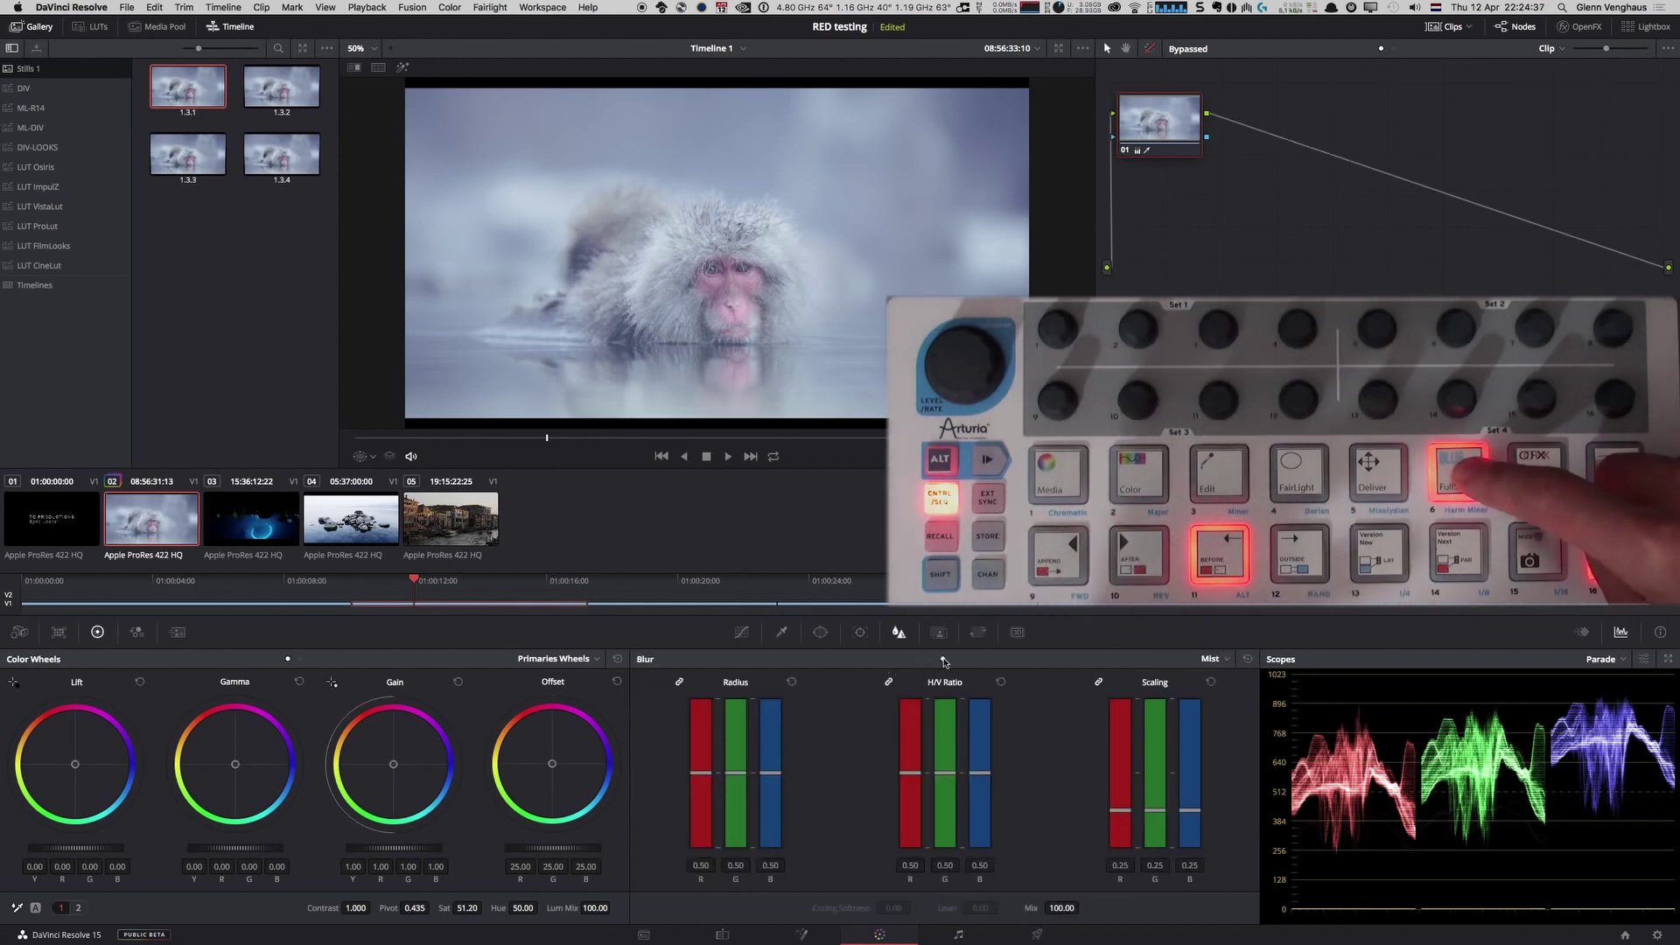
click(177, 632)
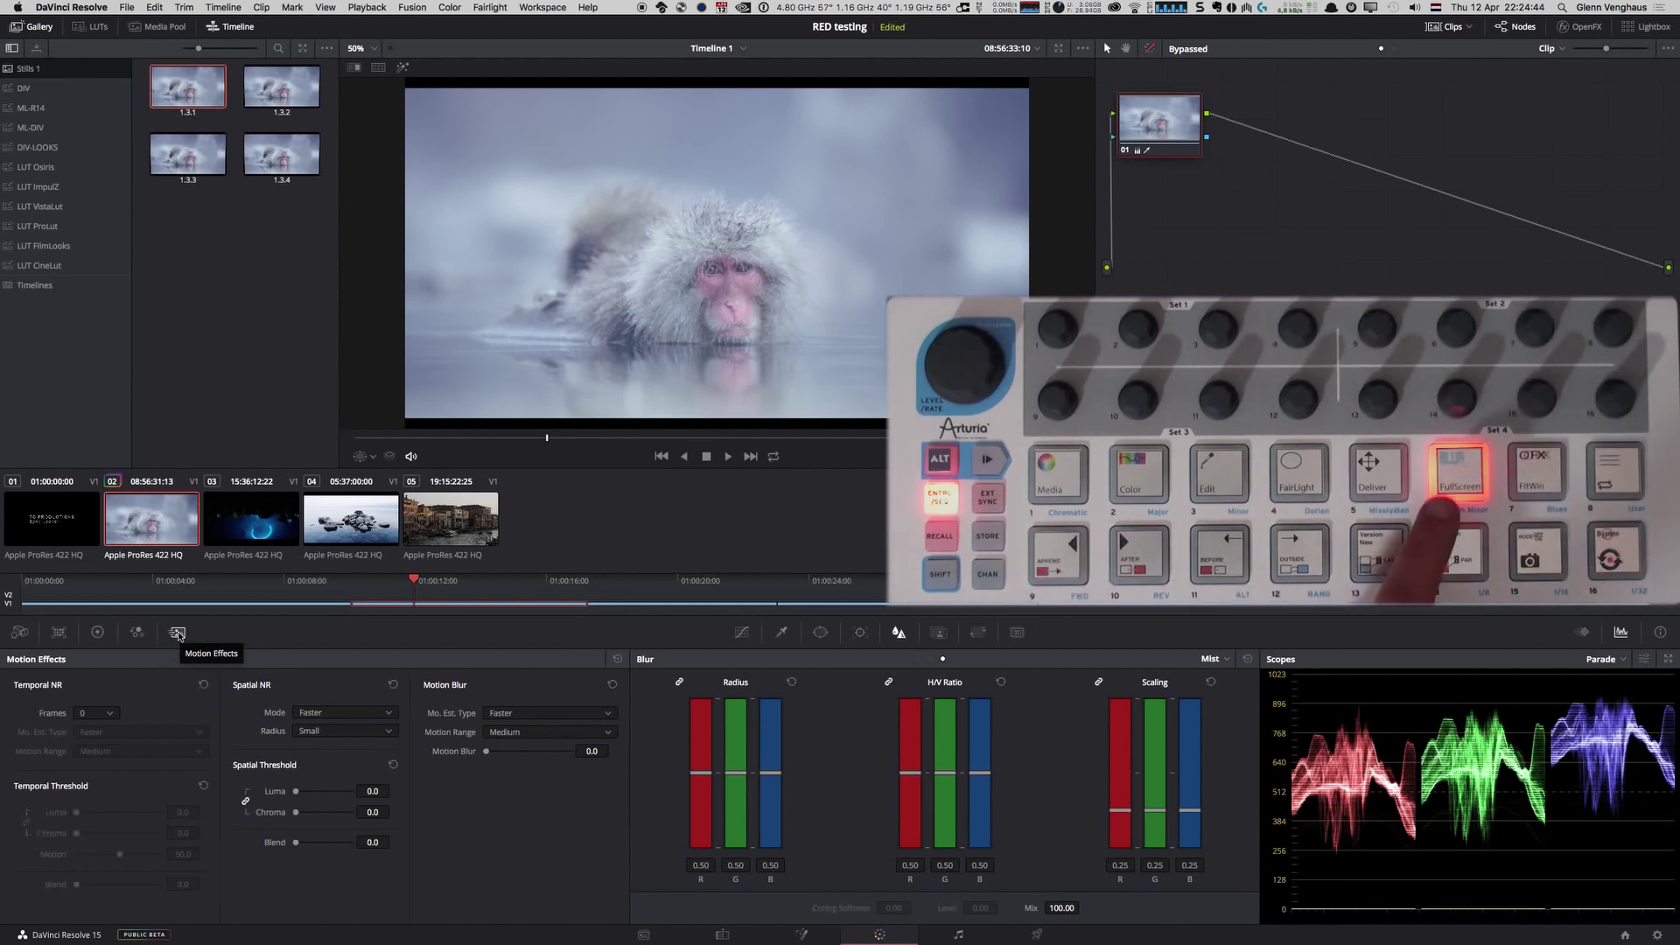
Cycle the Temporal NR frame count through its options in Motion Effects, ending at 3 frames.
click(110, 712)
click(82, 758)
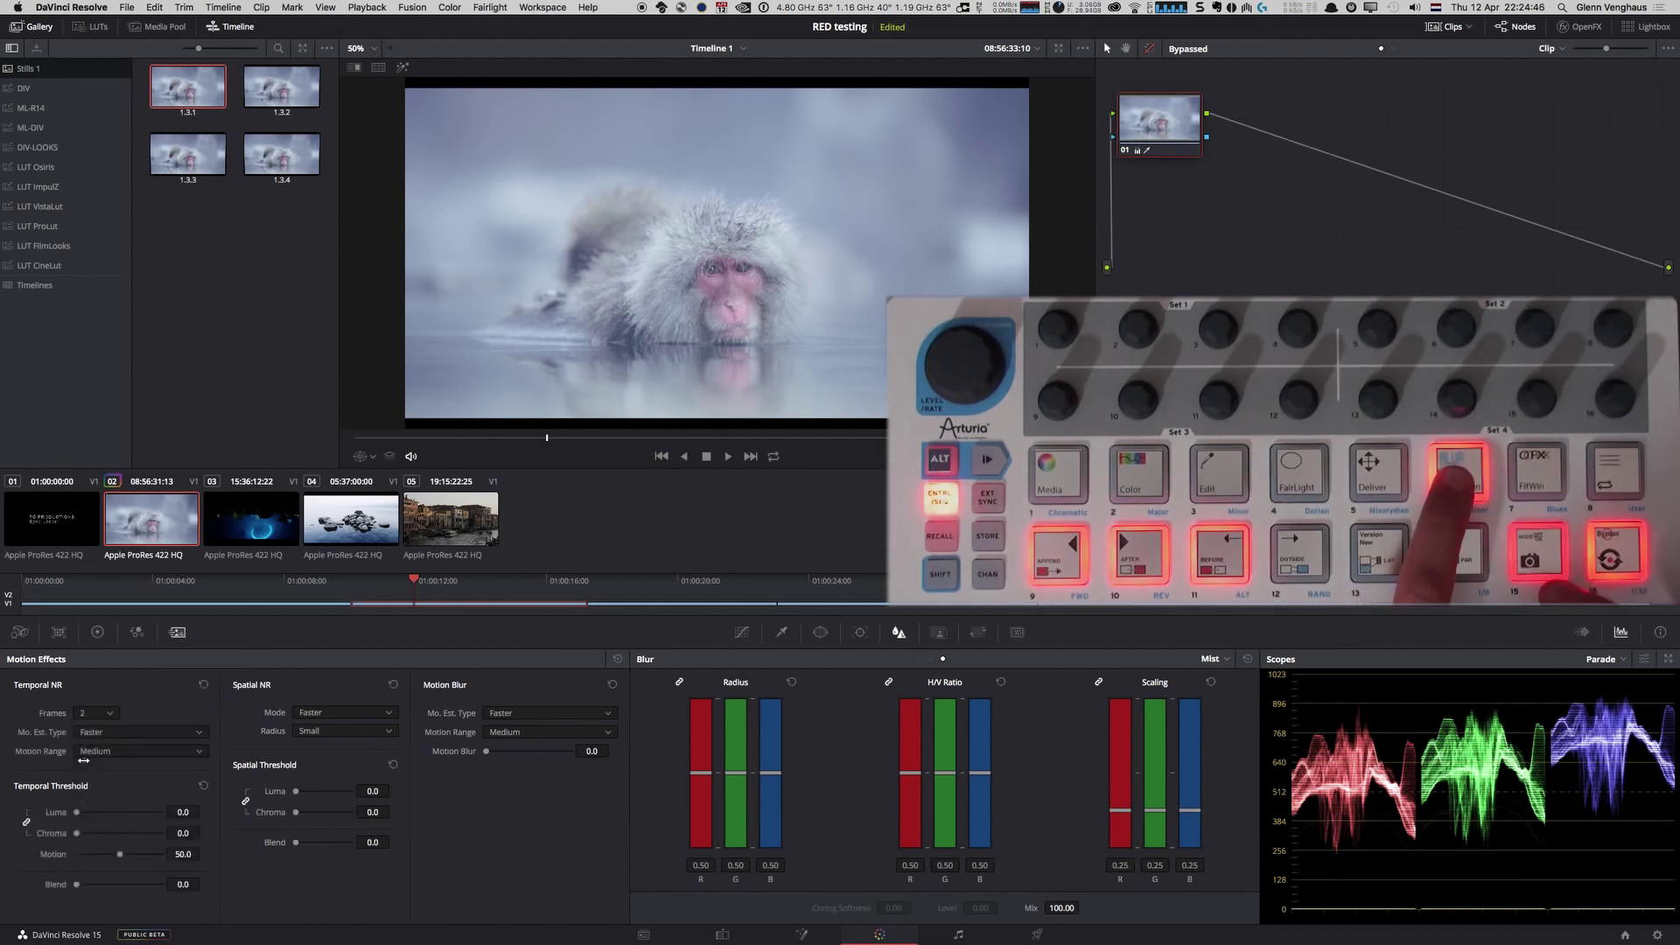
click(109, 712)
click(82, 774)
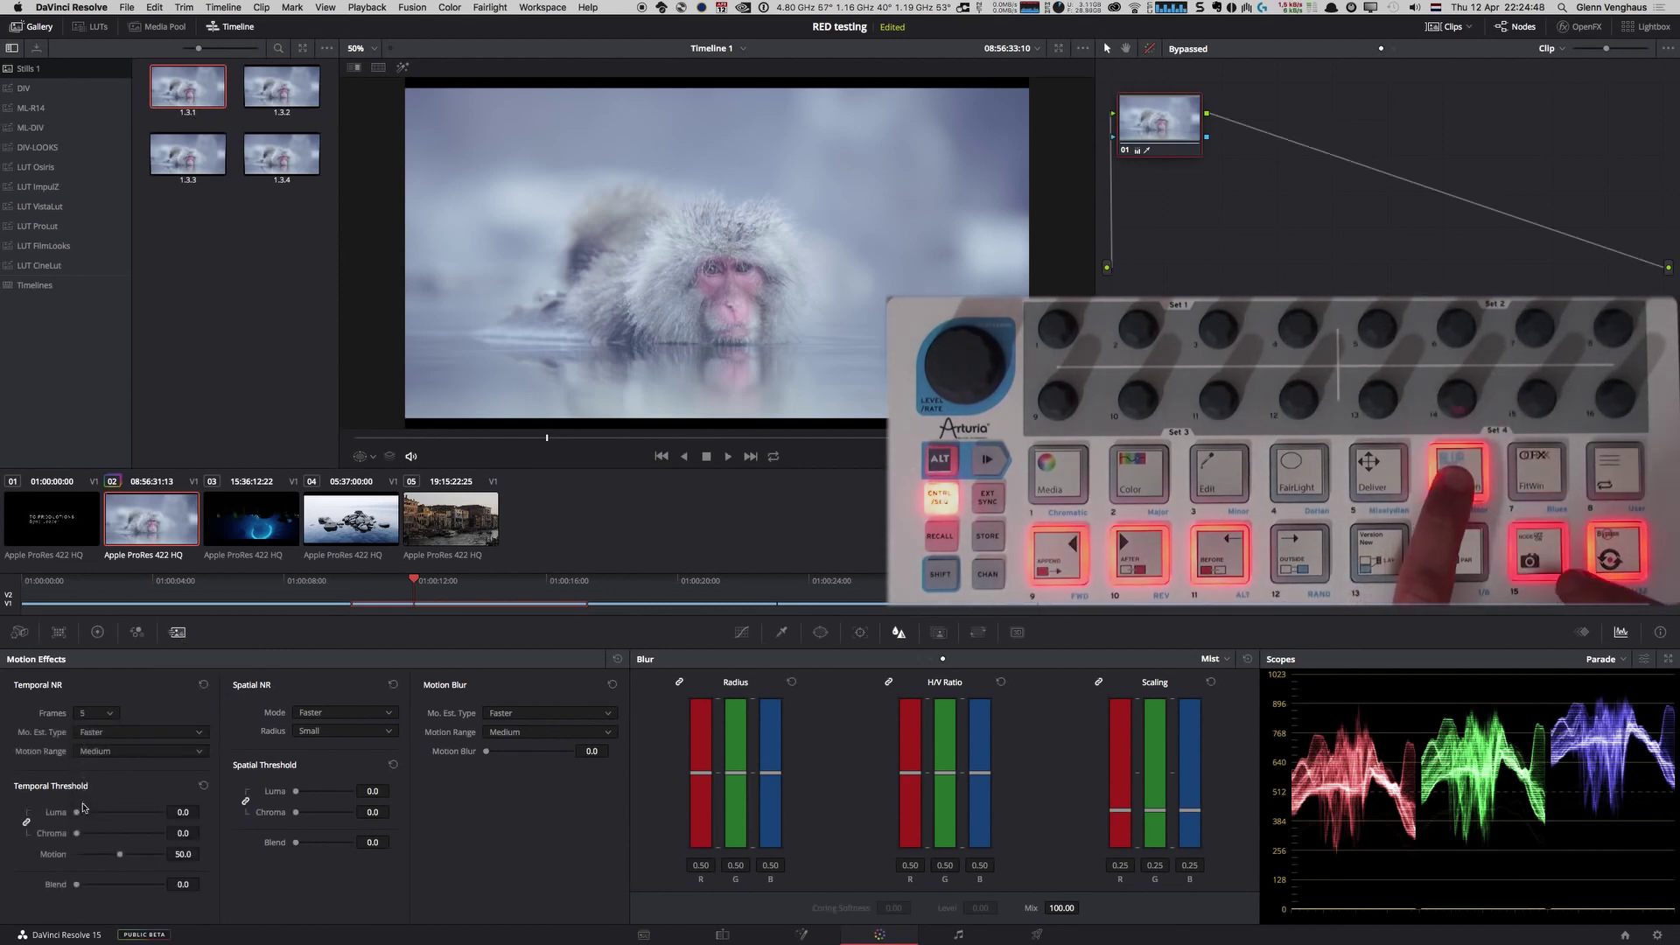
click(109, 712)
click(83, 803)
click(110, 712)
click(83, 744)
click(110, 712)
click(83, 759)
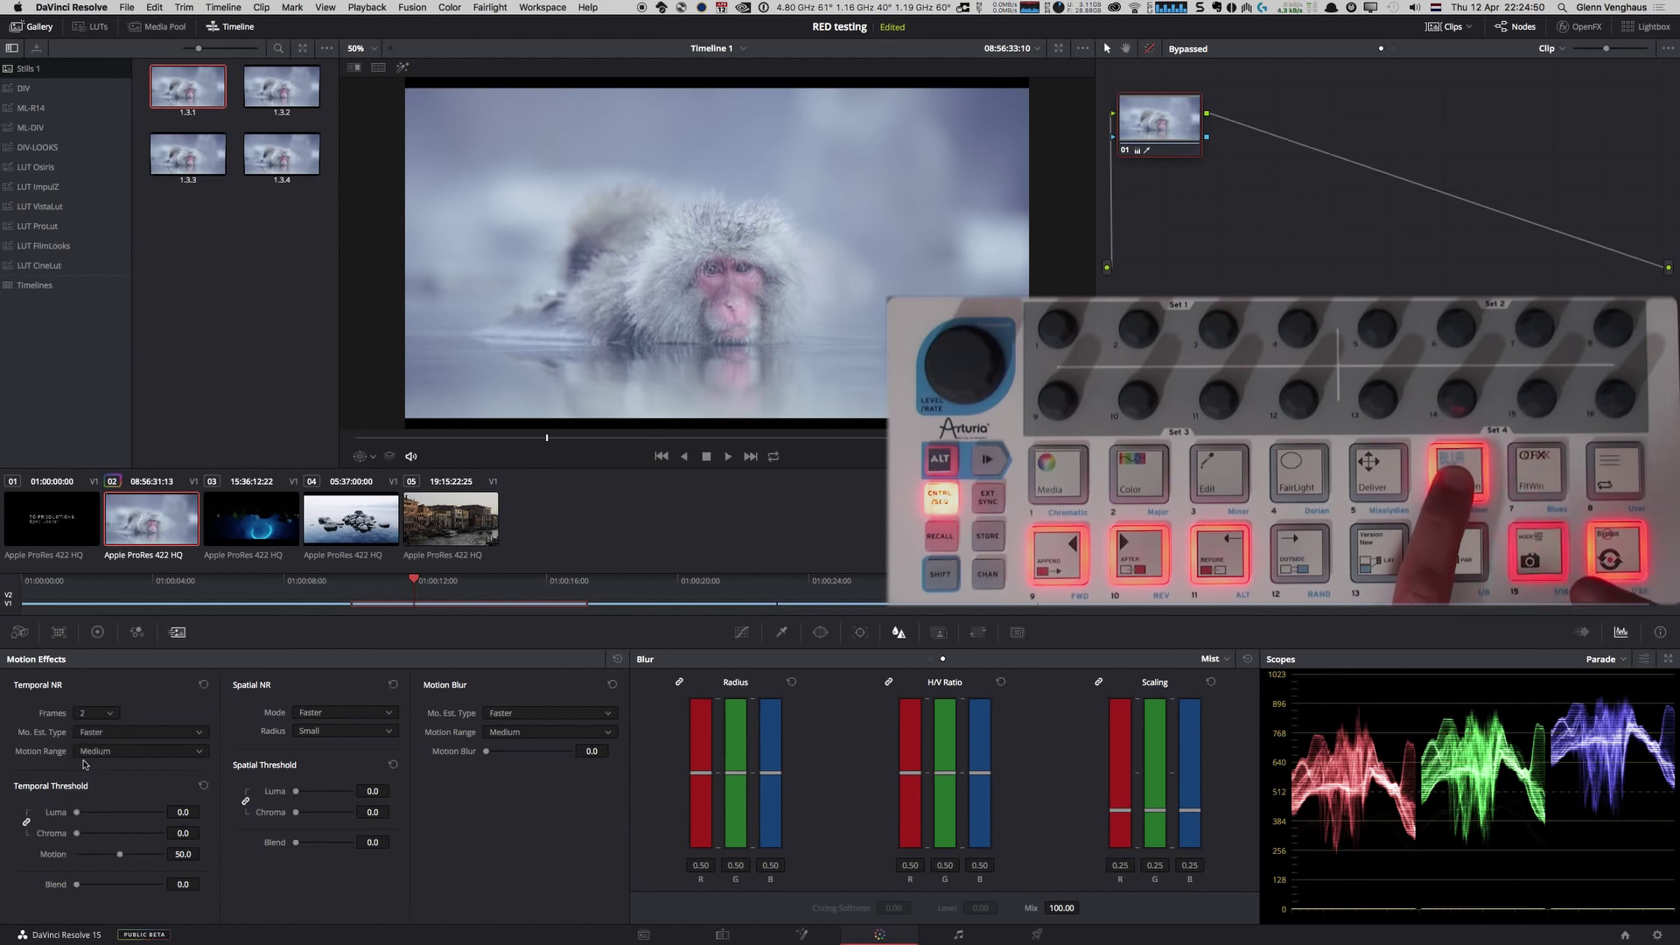
click(96, 713)
click(84, 780)
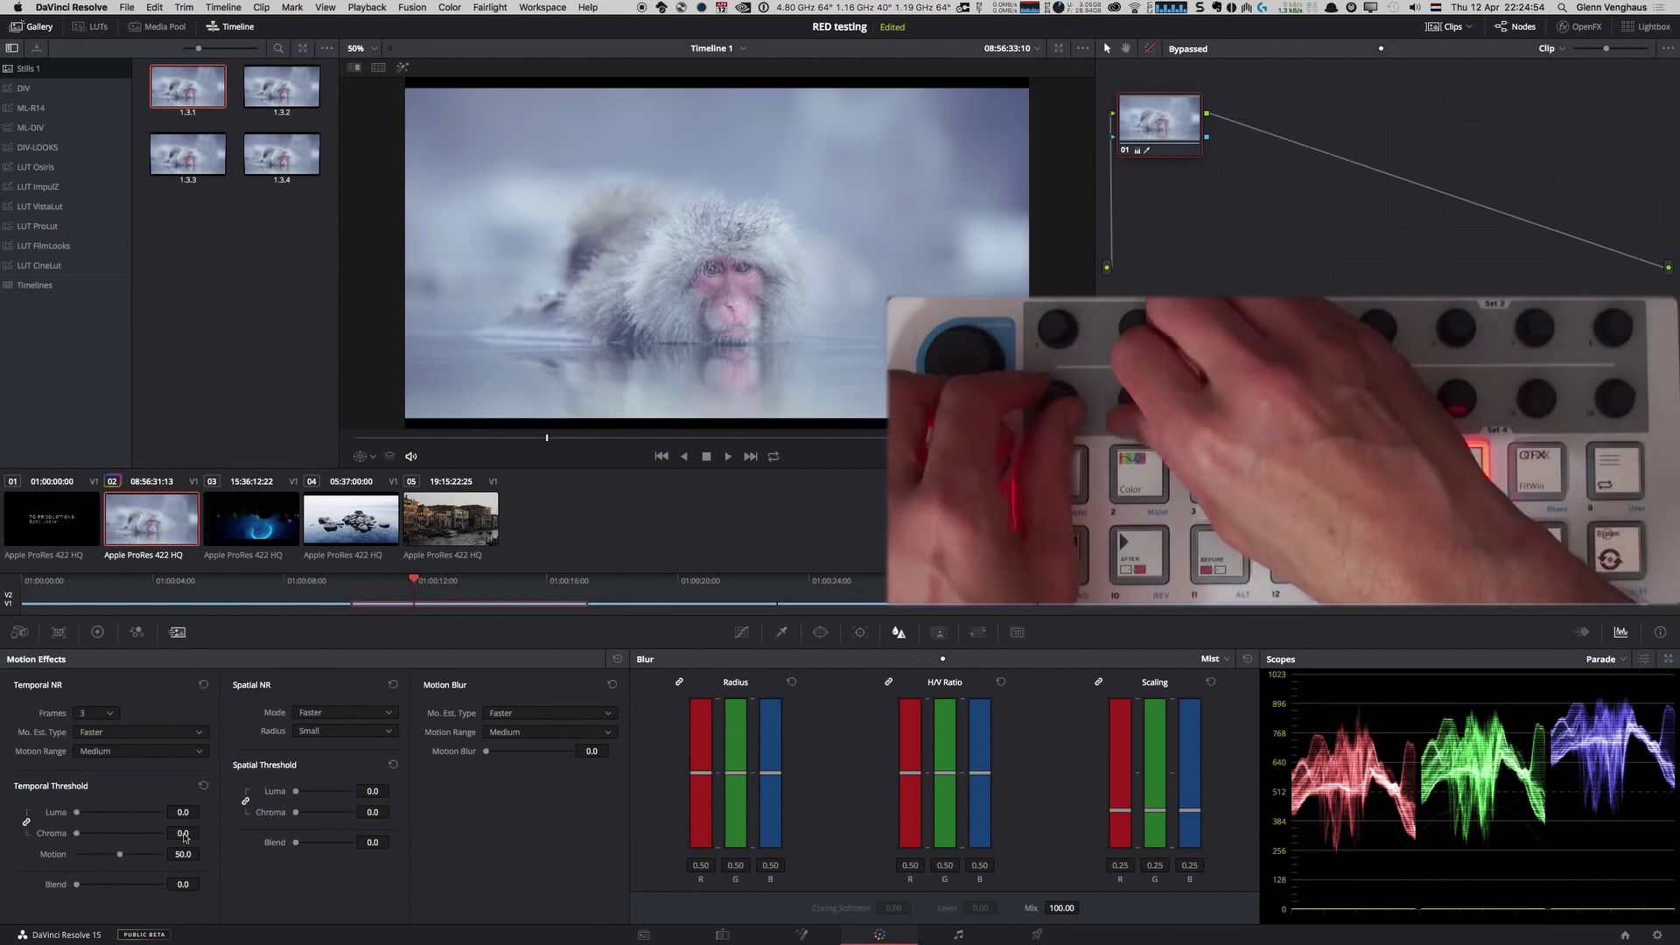
Adjust the temporal motion and spatial chroma thresholds, and reset the Motion Effects palette.
drag(183, 854, 203, 883)
drag(373, 812, 389, 812)
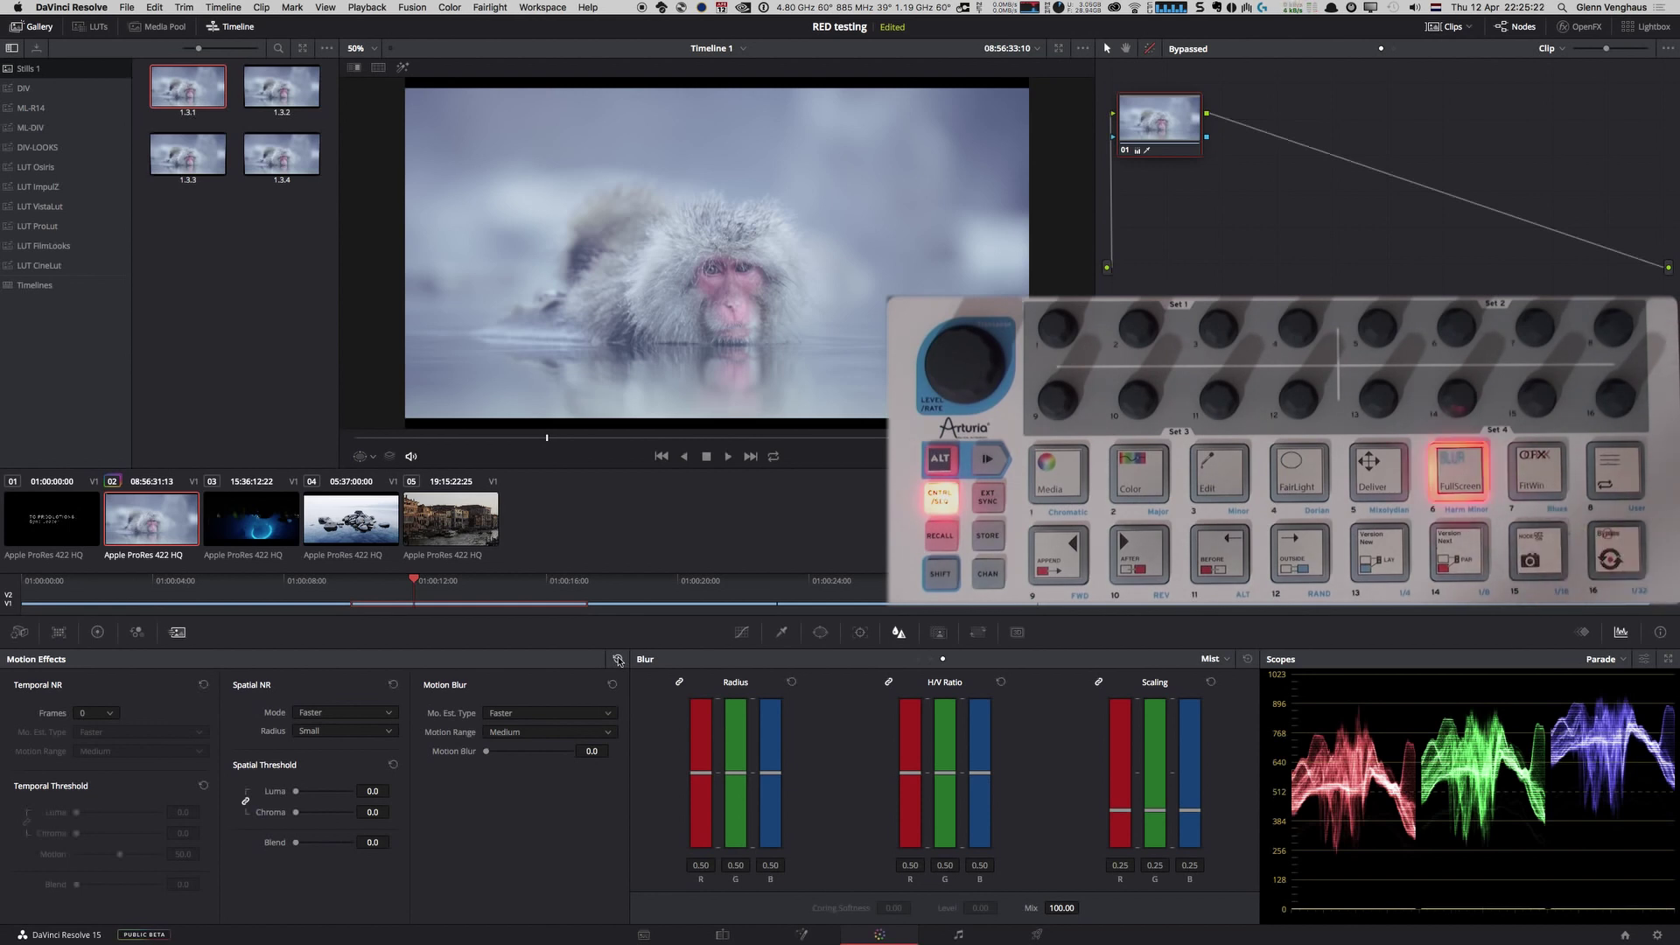
Turn off the grade bypass and apply Lens Flare from the OpenFX library to the snow monkey node.
key(shift+d)
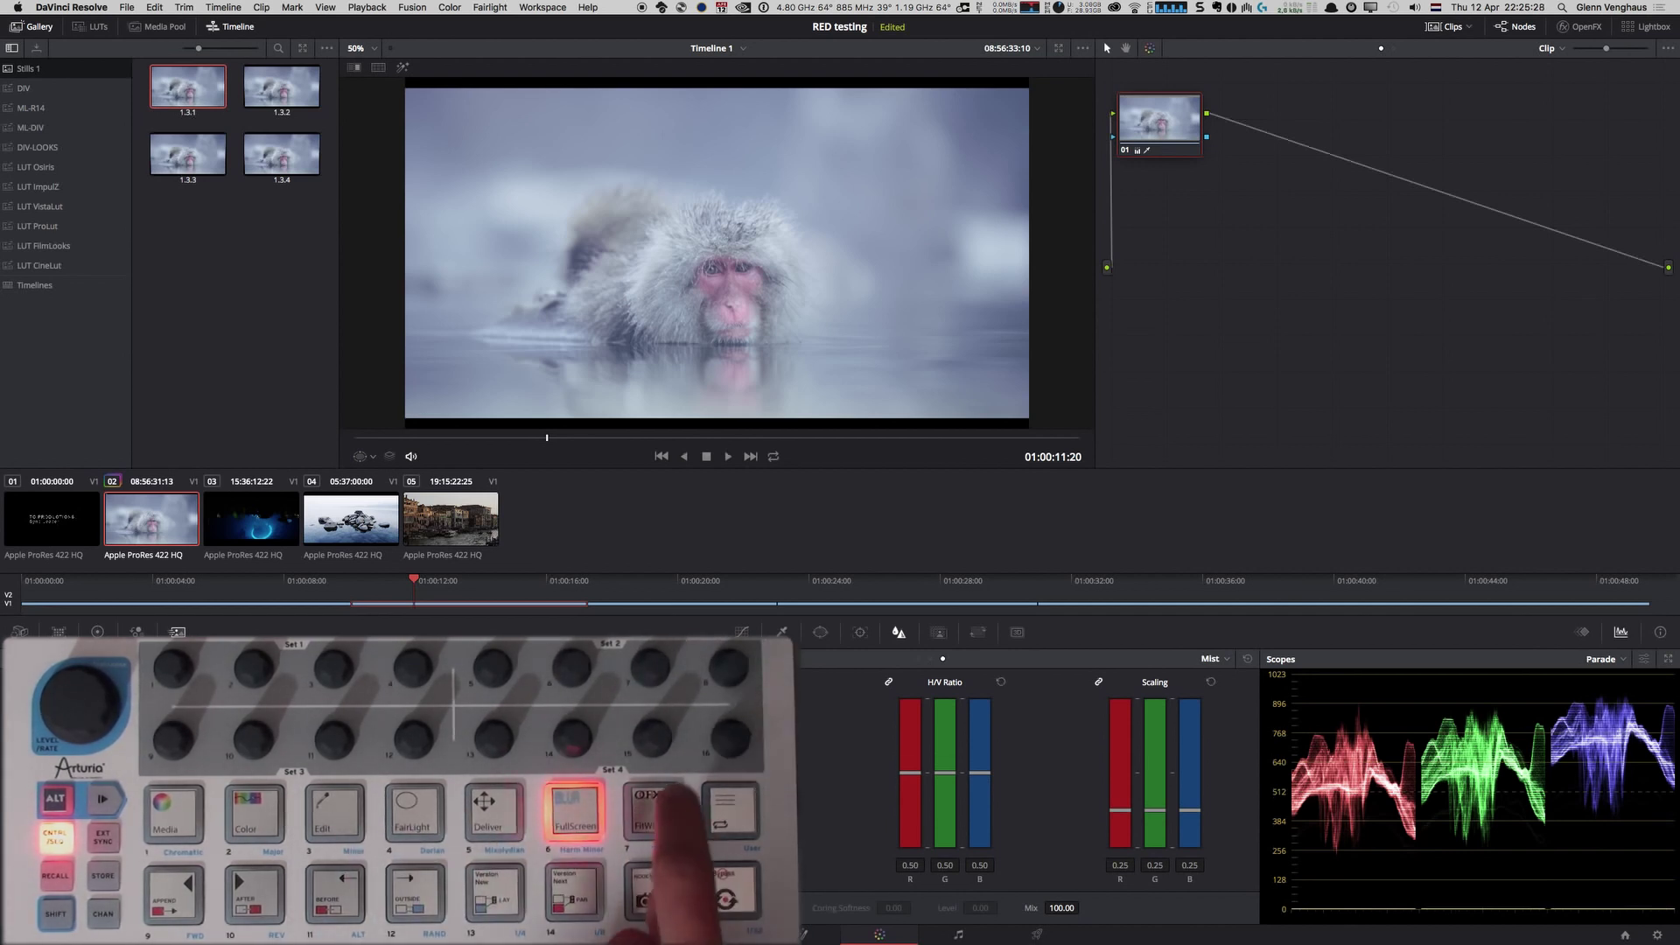
key(super+6)
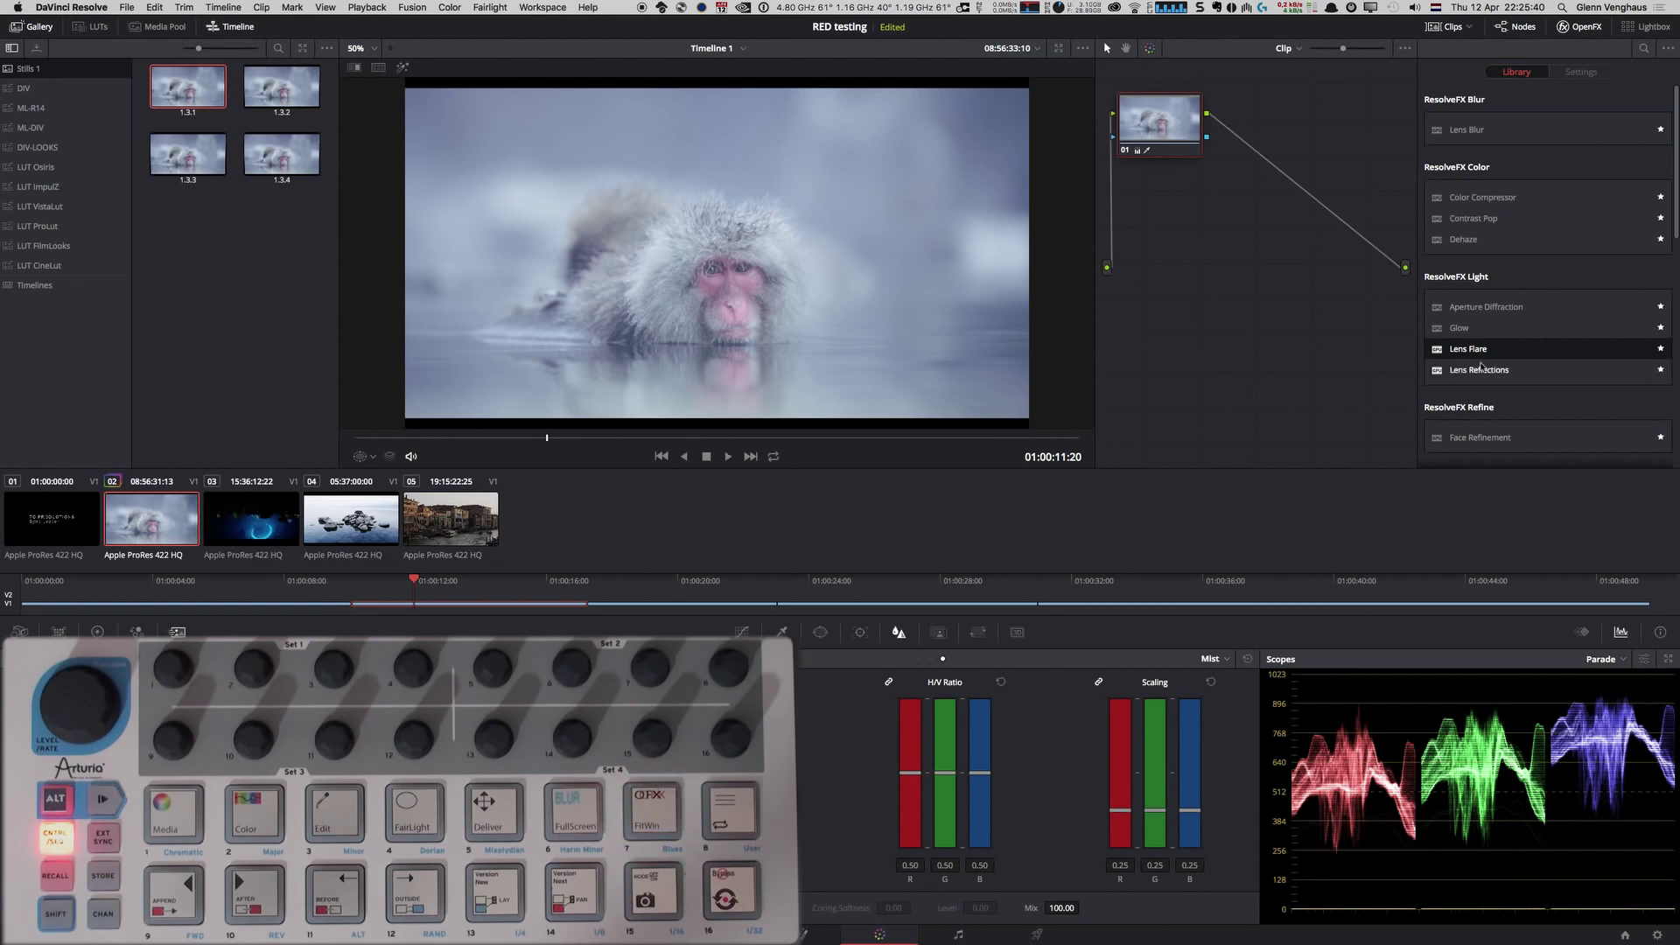
drag(1467, 354, 1157, 131)
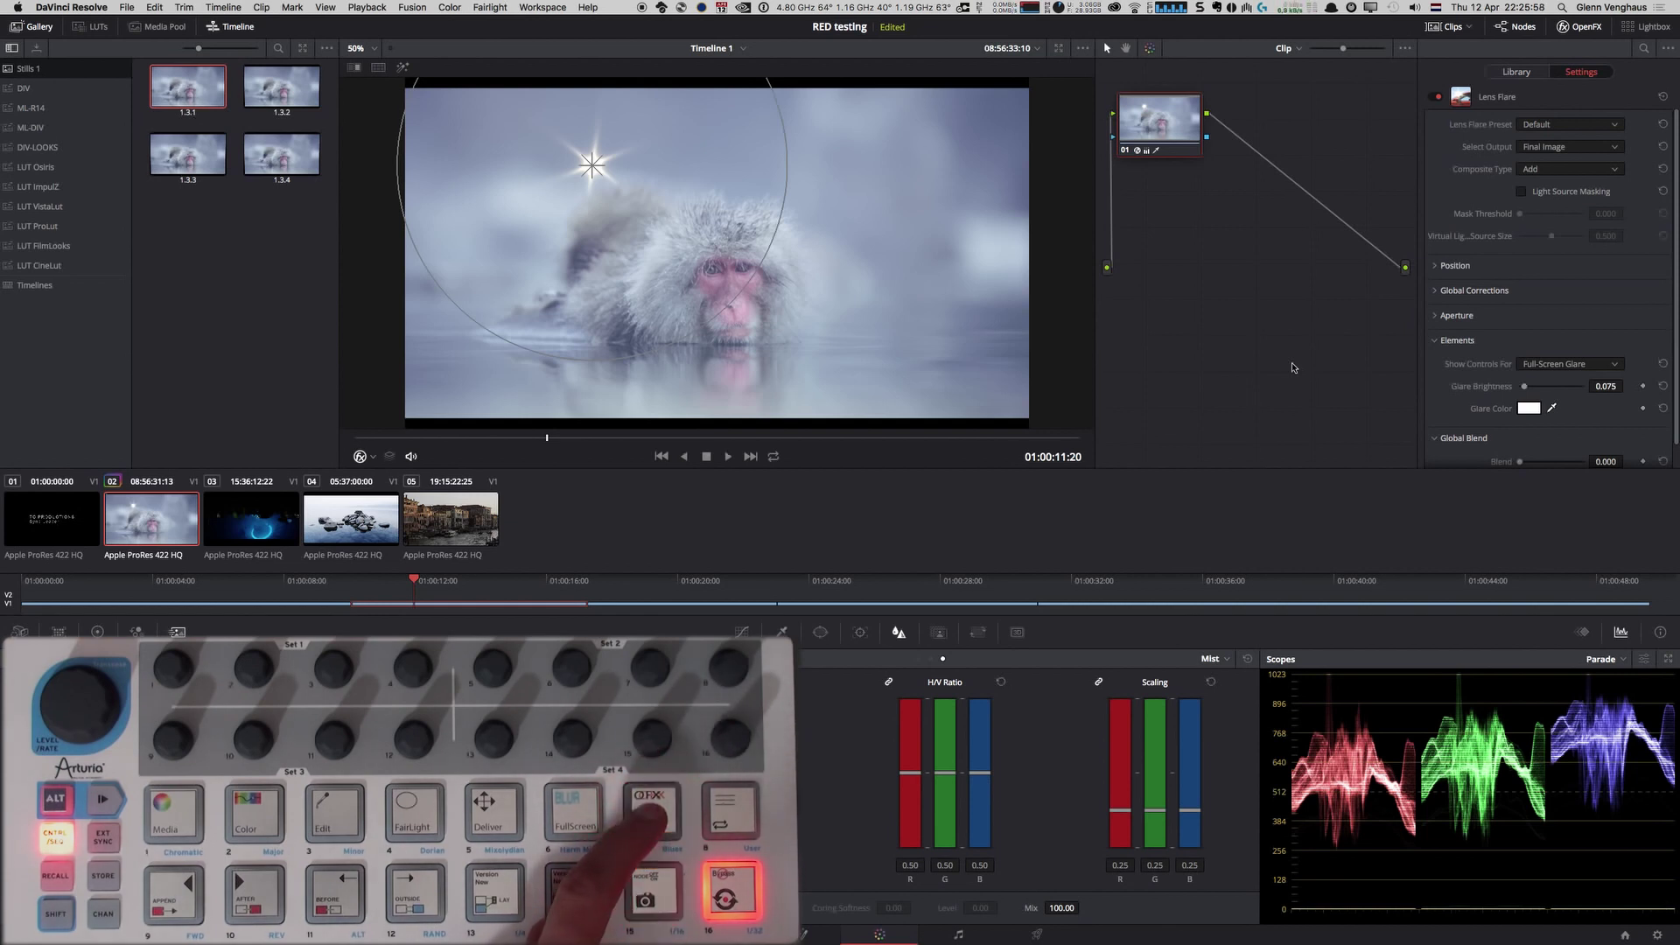
Enlarge the viewer and expand the Lens Flare's Position, Global Corrections and Aperture settings.
key(alt+f)
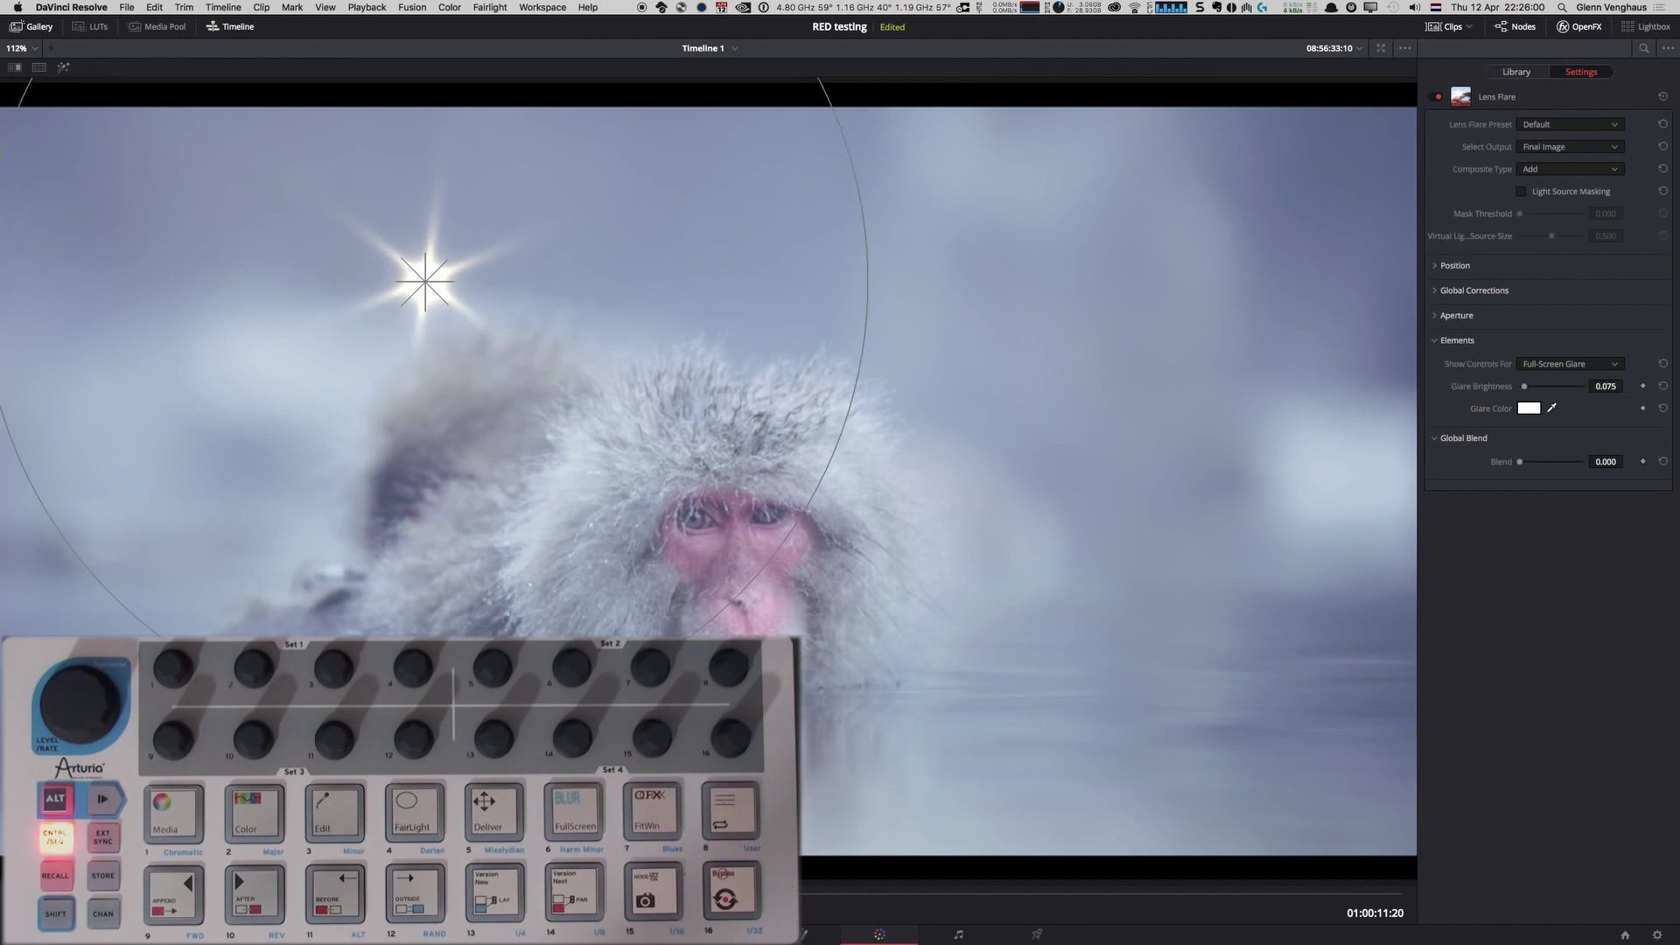
click(1432, 265)
click(1433, 340)
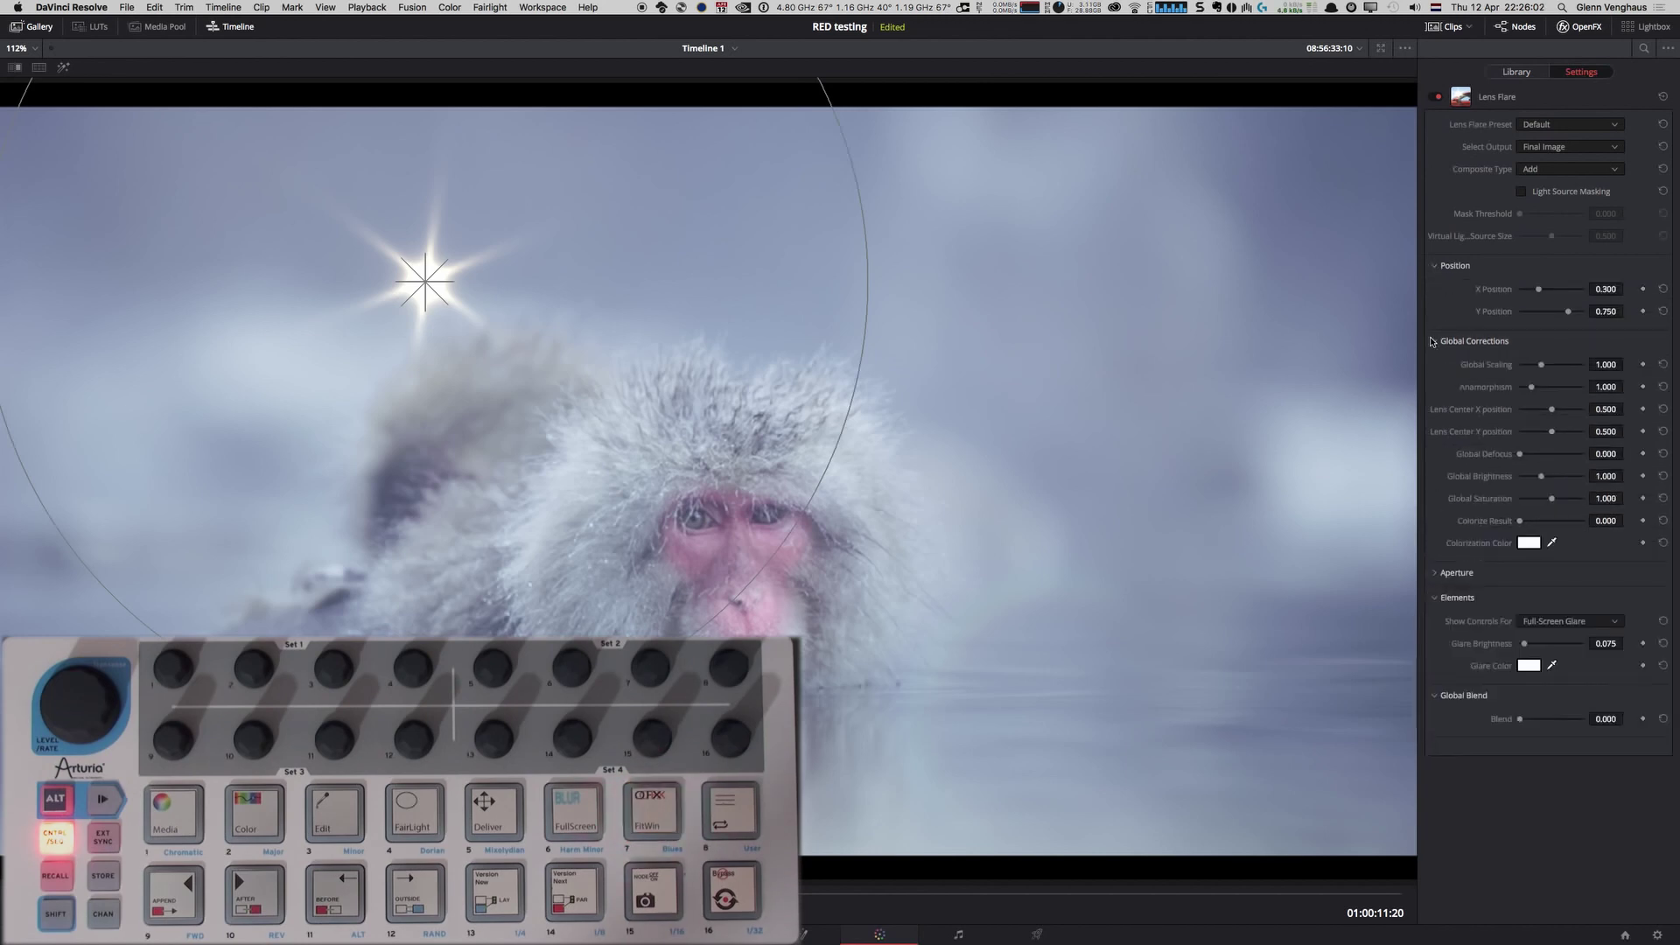
click(1432, 572)
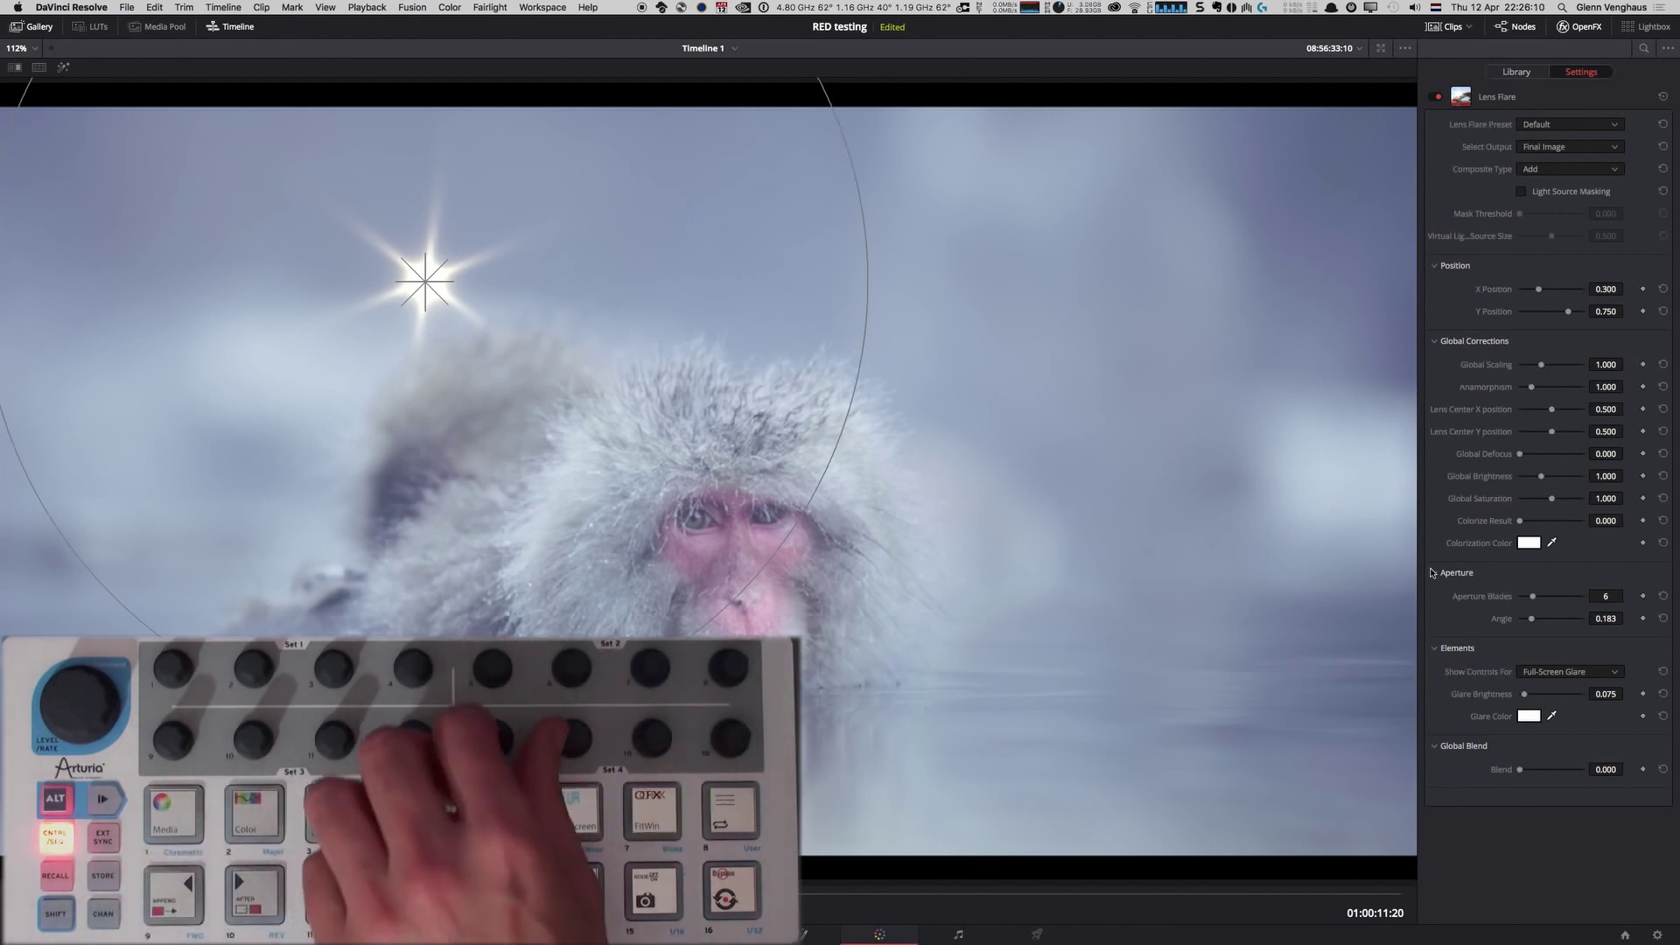
Set the Lens Flare's Global Scaling to 0.900, Anamorphism to 1.109, Angle to 0.175 and its position to X 0.359, Y 0.710.
drag(1560, 366, 1554, 388)
drag(1555, 596, 1556, 619)
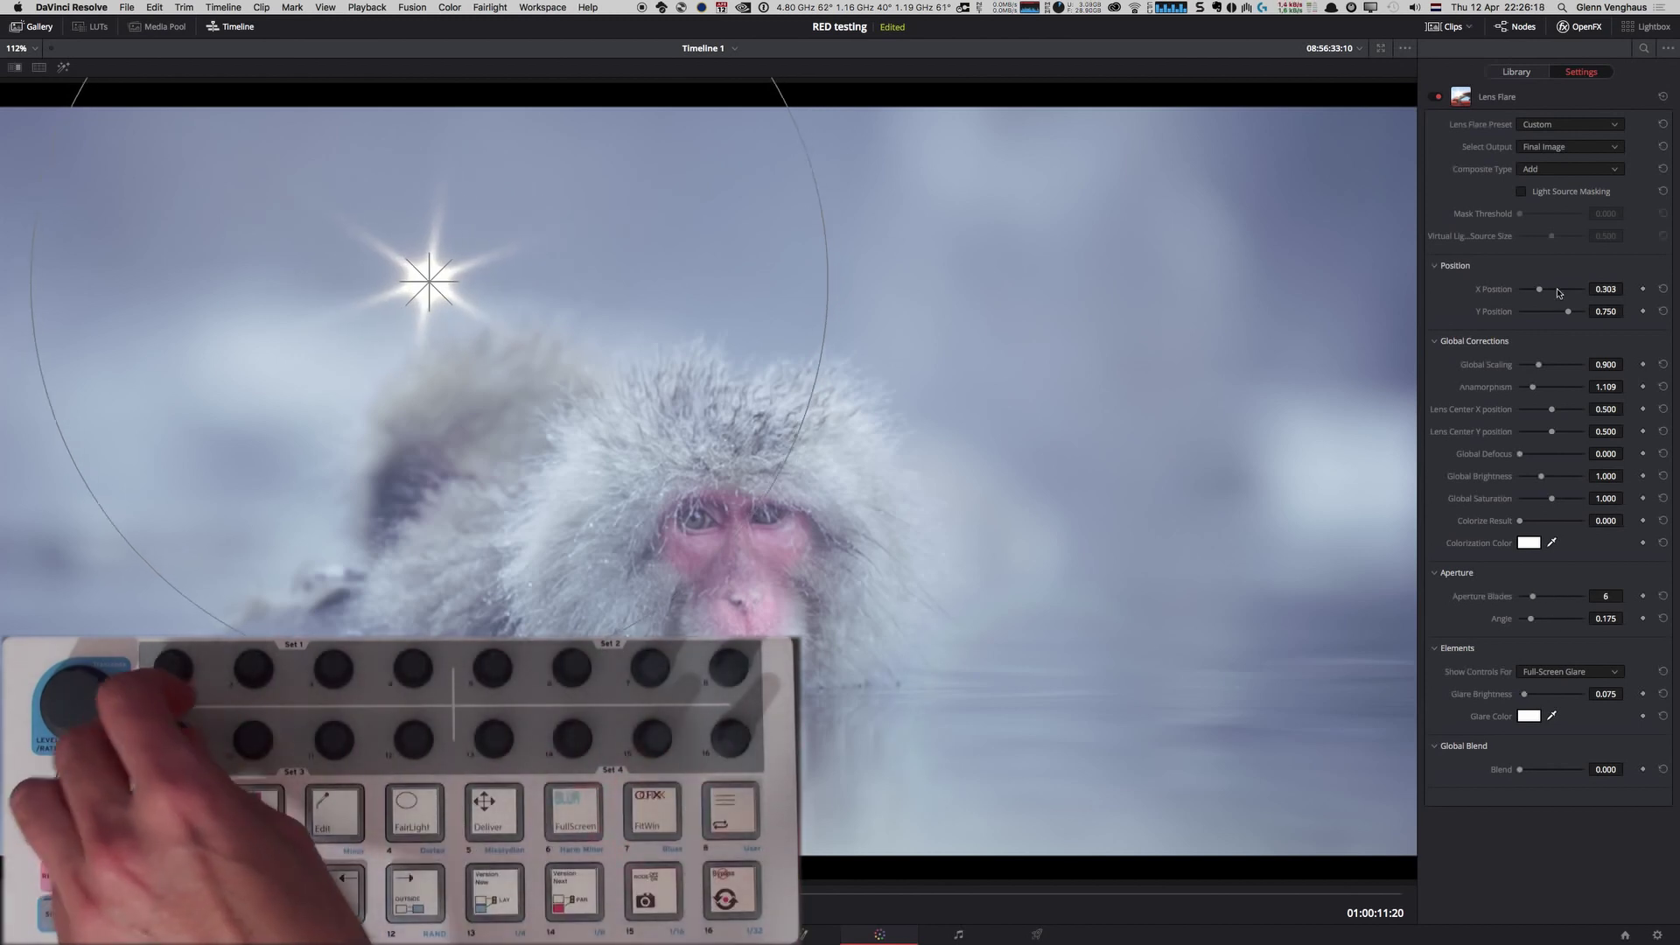
scroll(1558, 292, up, 4)
scroll(1558, 292, up, 2)
scroll(1555, 315, down, 4)
scroll(1554, 315, down, 1)
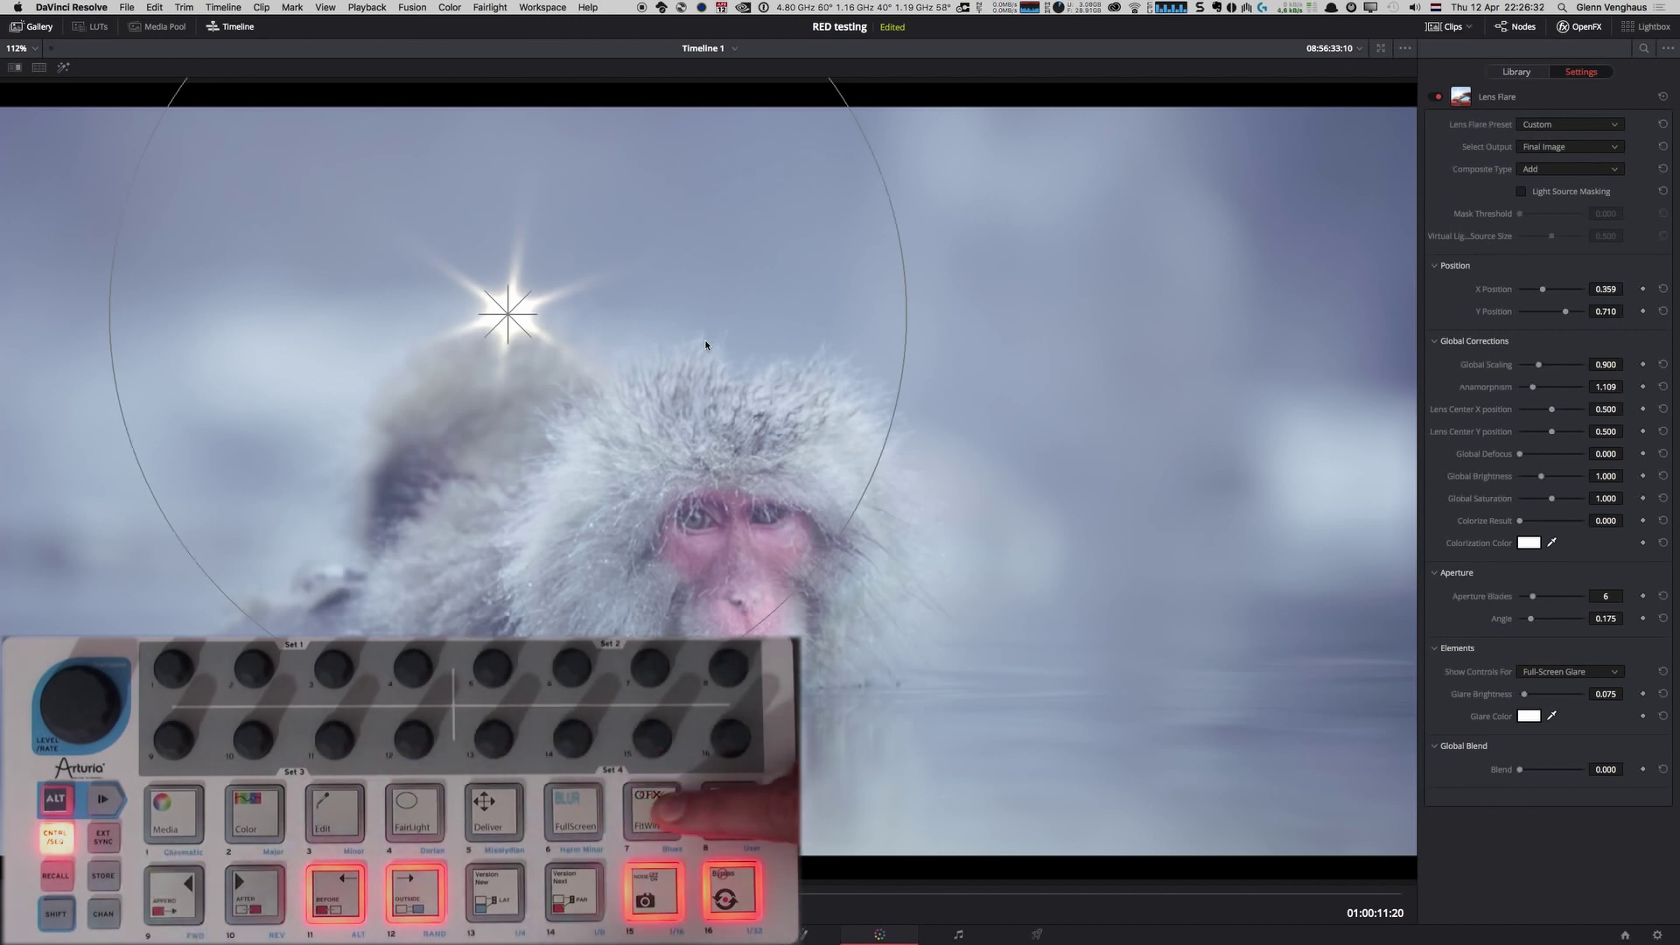
Cycle the Lens Flare's output selection through its options, including Source Mask, and return it to Final Image.
click(1534, 146)
click(1534, 194)
click(1544, 147)
click(1539, 168)
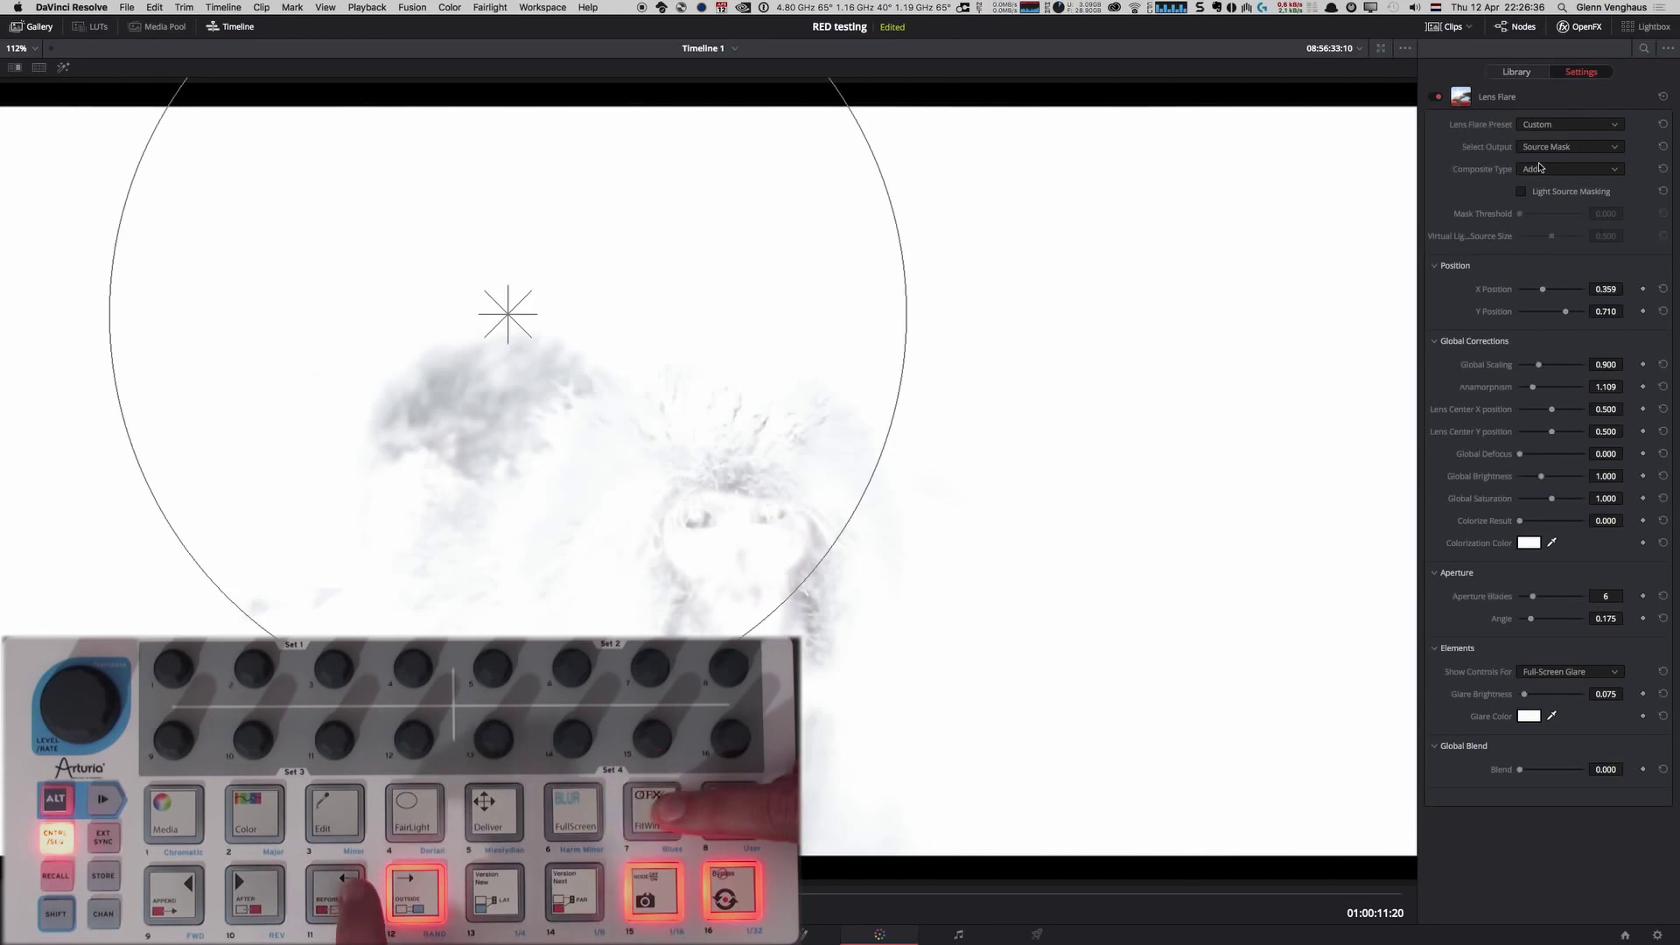
click(1542, 147)
click(1539, 181)
click(1541, 147)
click(1538, 195)
click(1542, 147)
click(1535, 209)
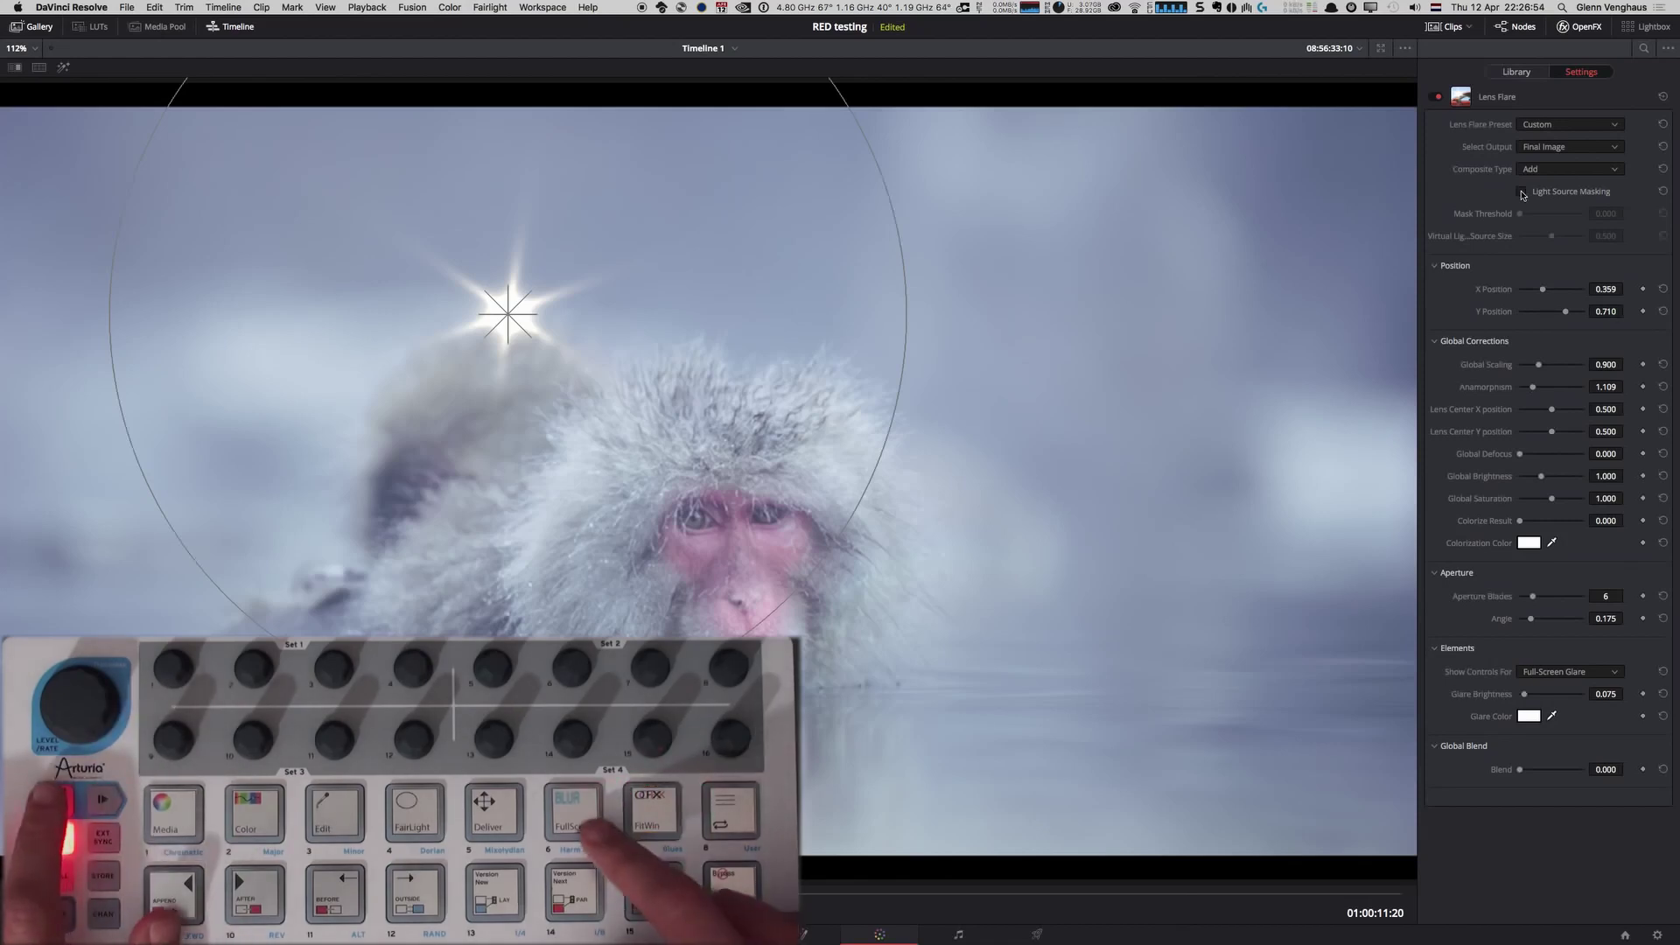
Restore the normal viewer layout and replace the node's Lens Flare with the Aperture Diffraction effect.
key(alt+f)
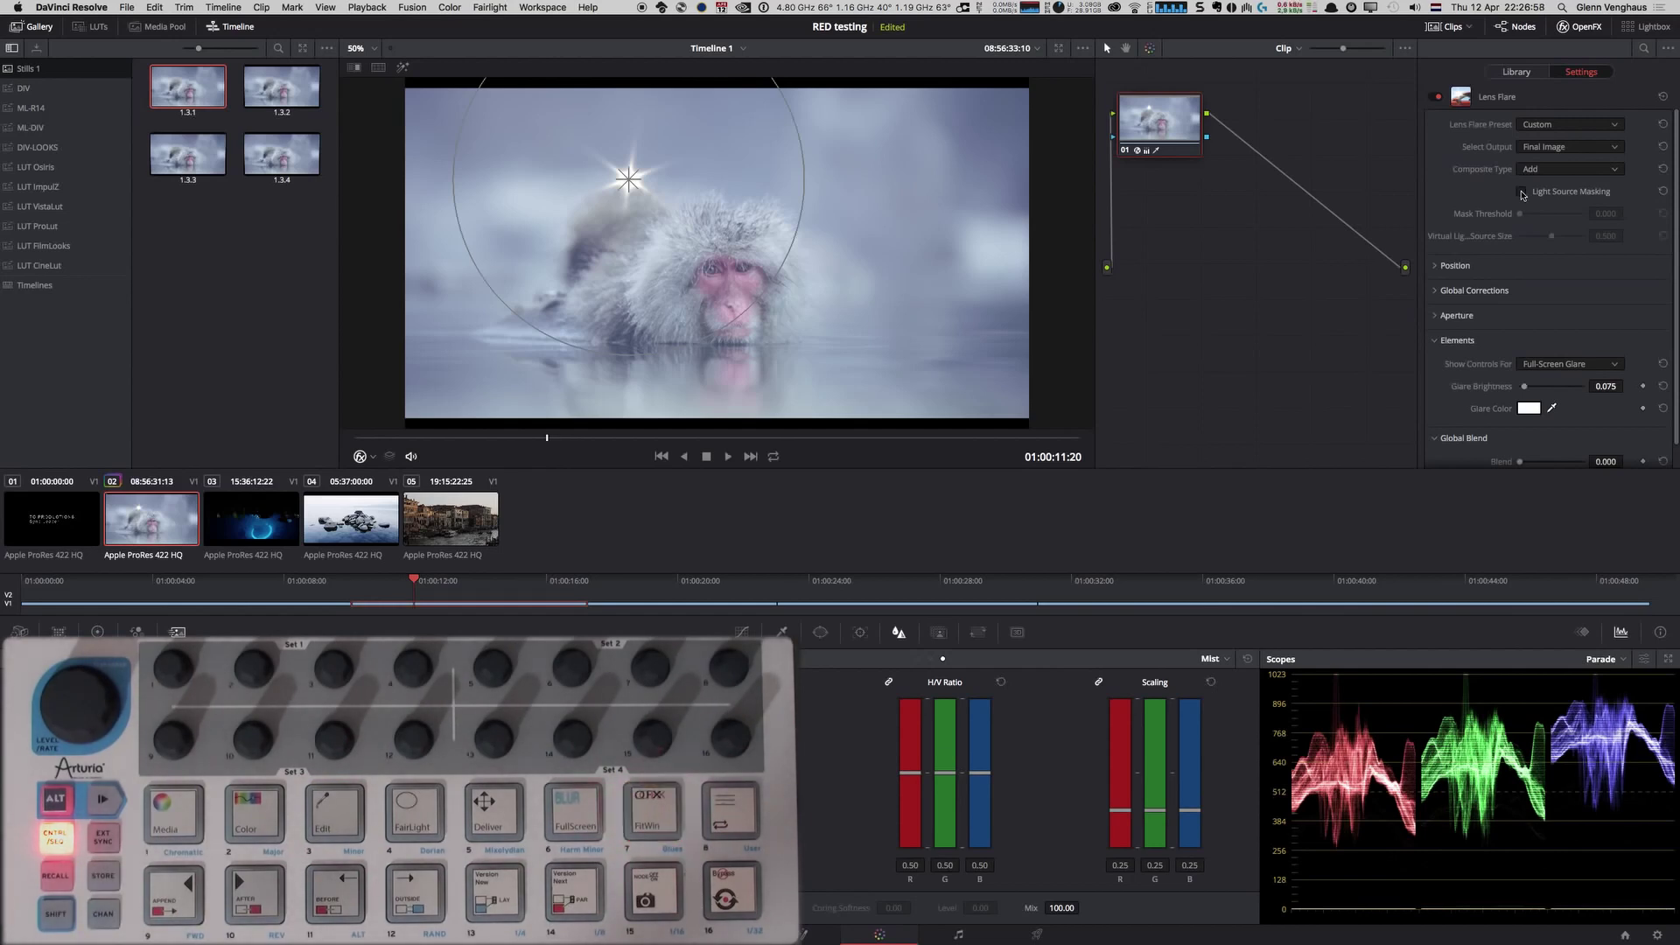
click(1523, 72)
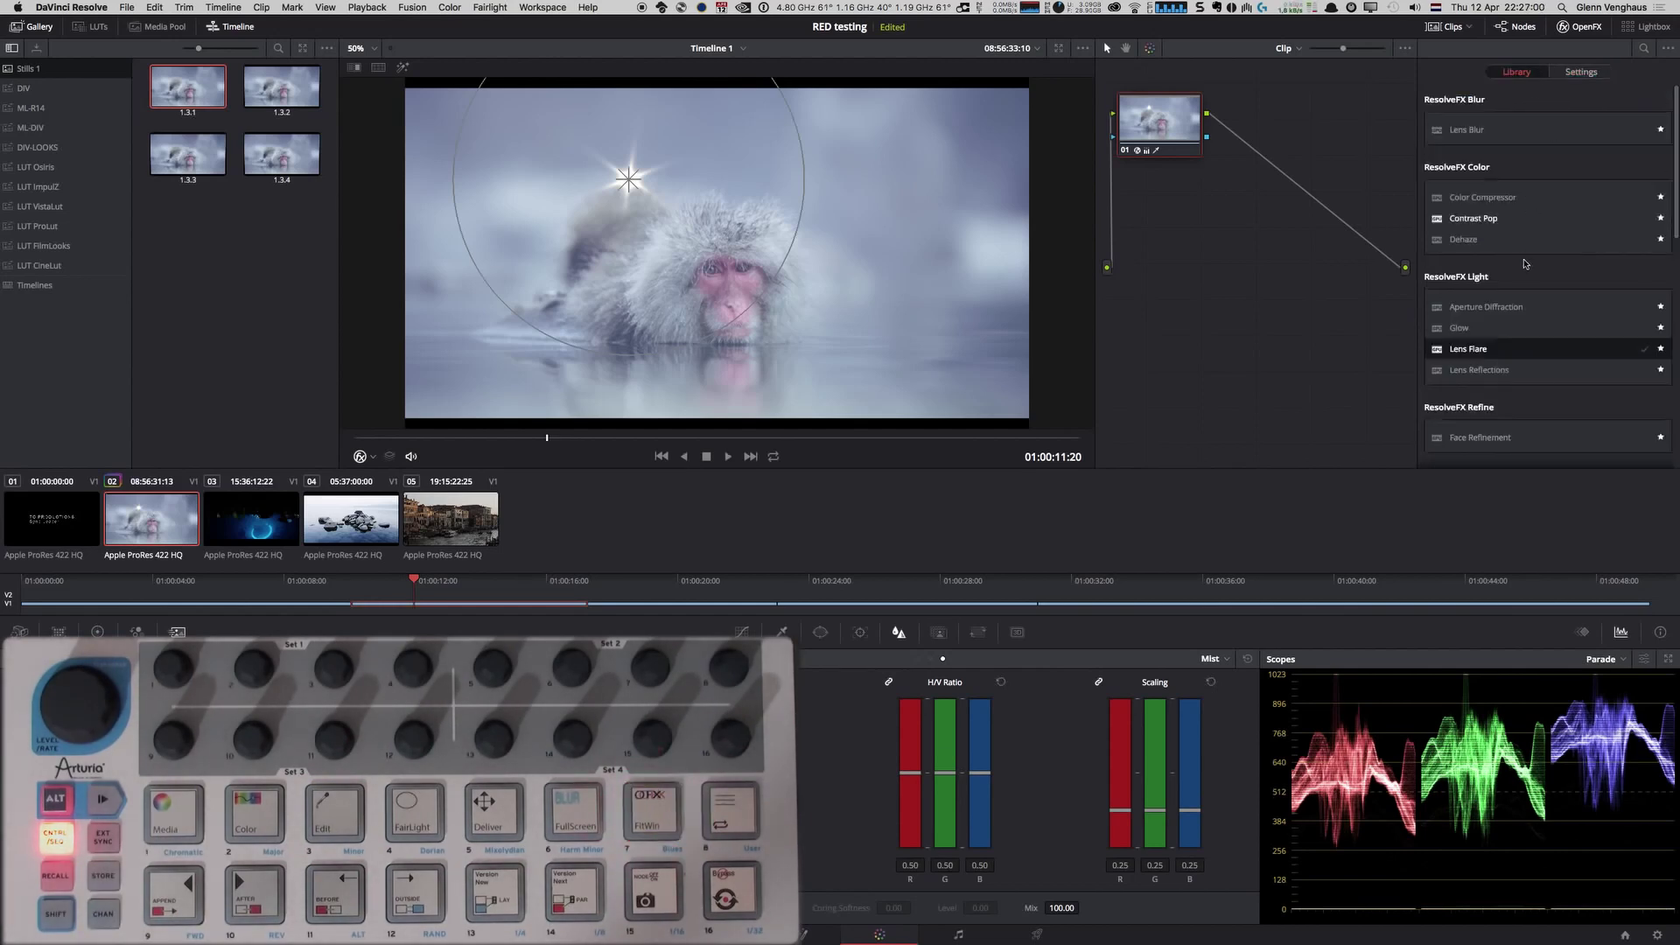
drag(1507, 306, 1181, 131)
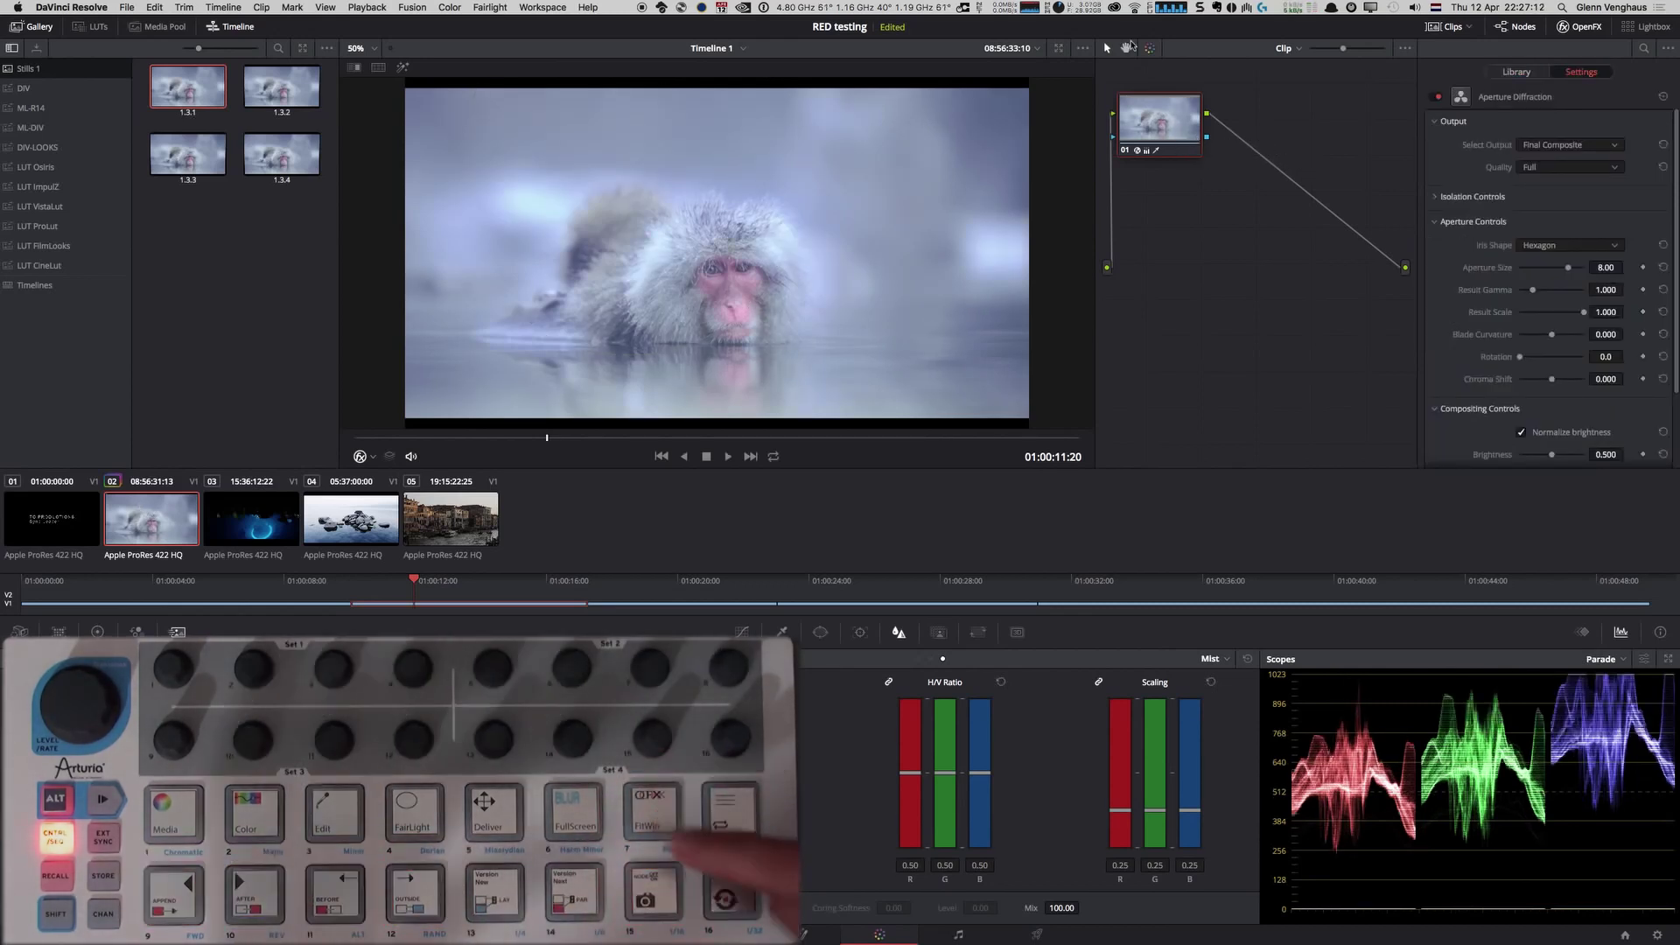
Enlarge the viewer to examine the Aperture Diffraction's Isolation Controls, and restore the normal layout.
key(alt+f)
click(1433, 196)
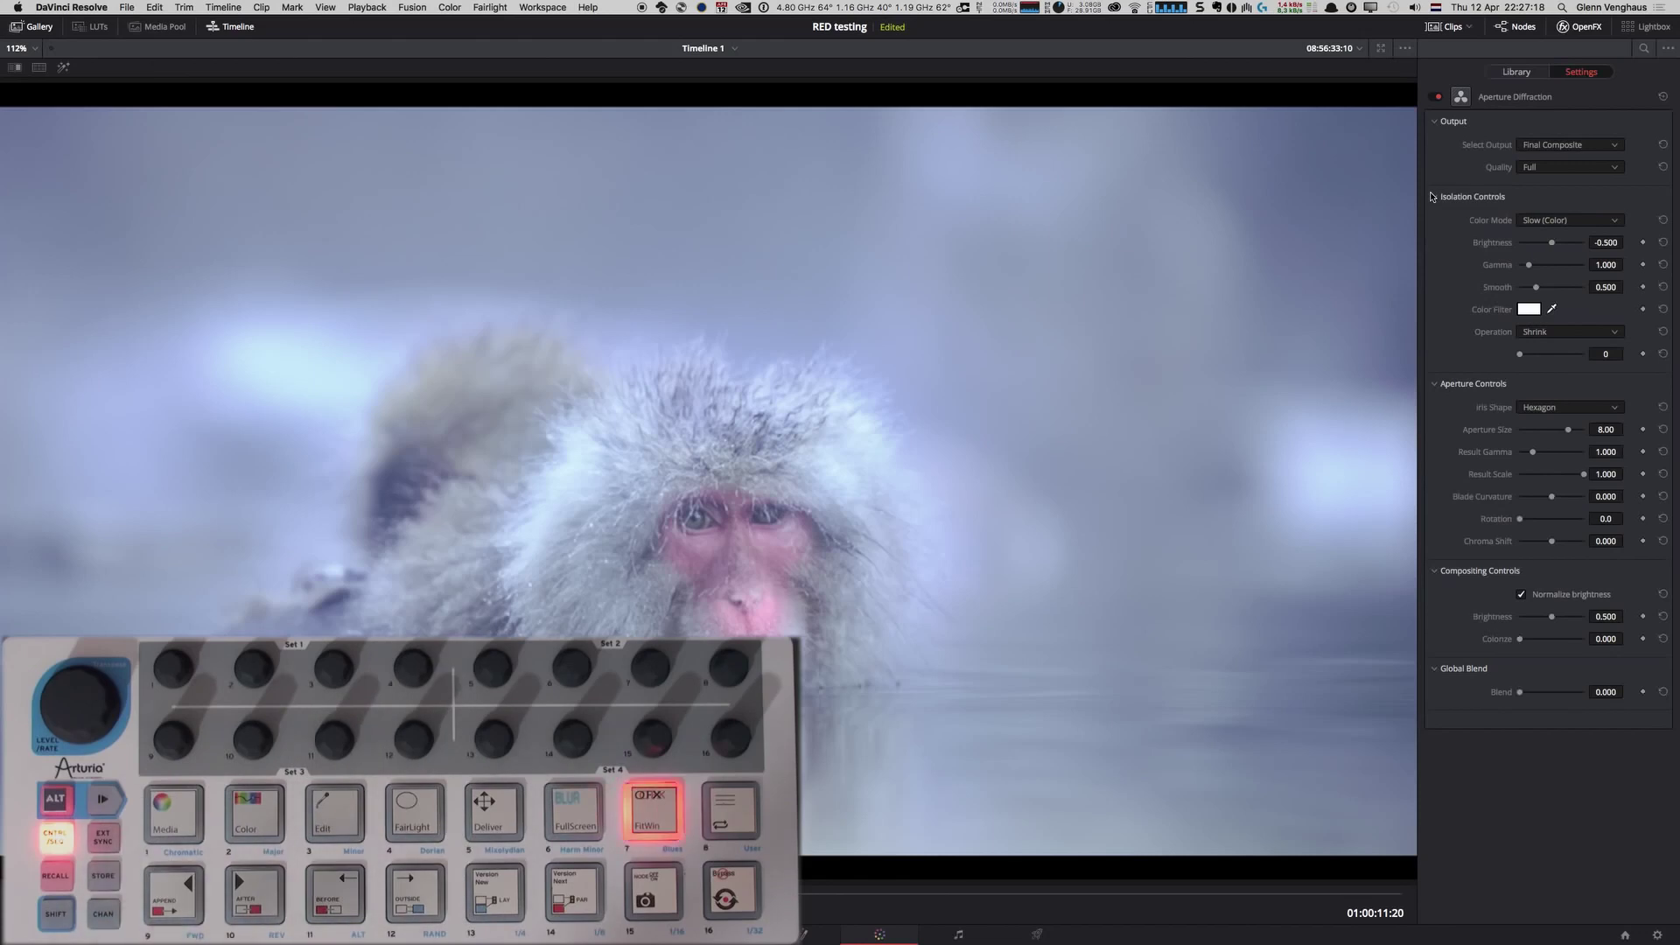
key(alt+f)
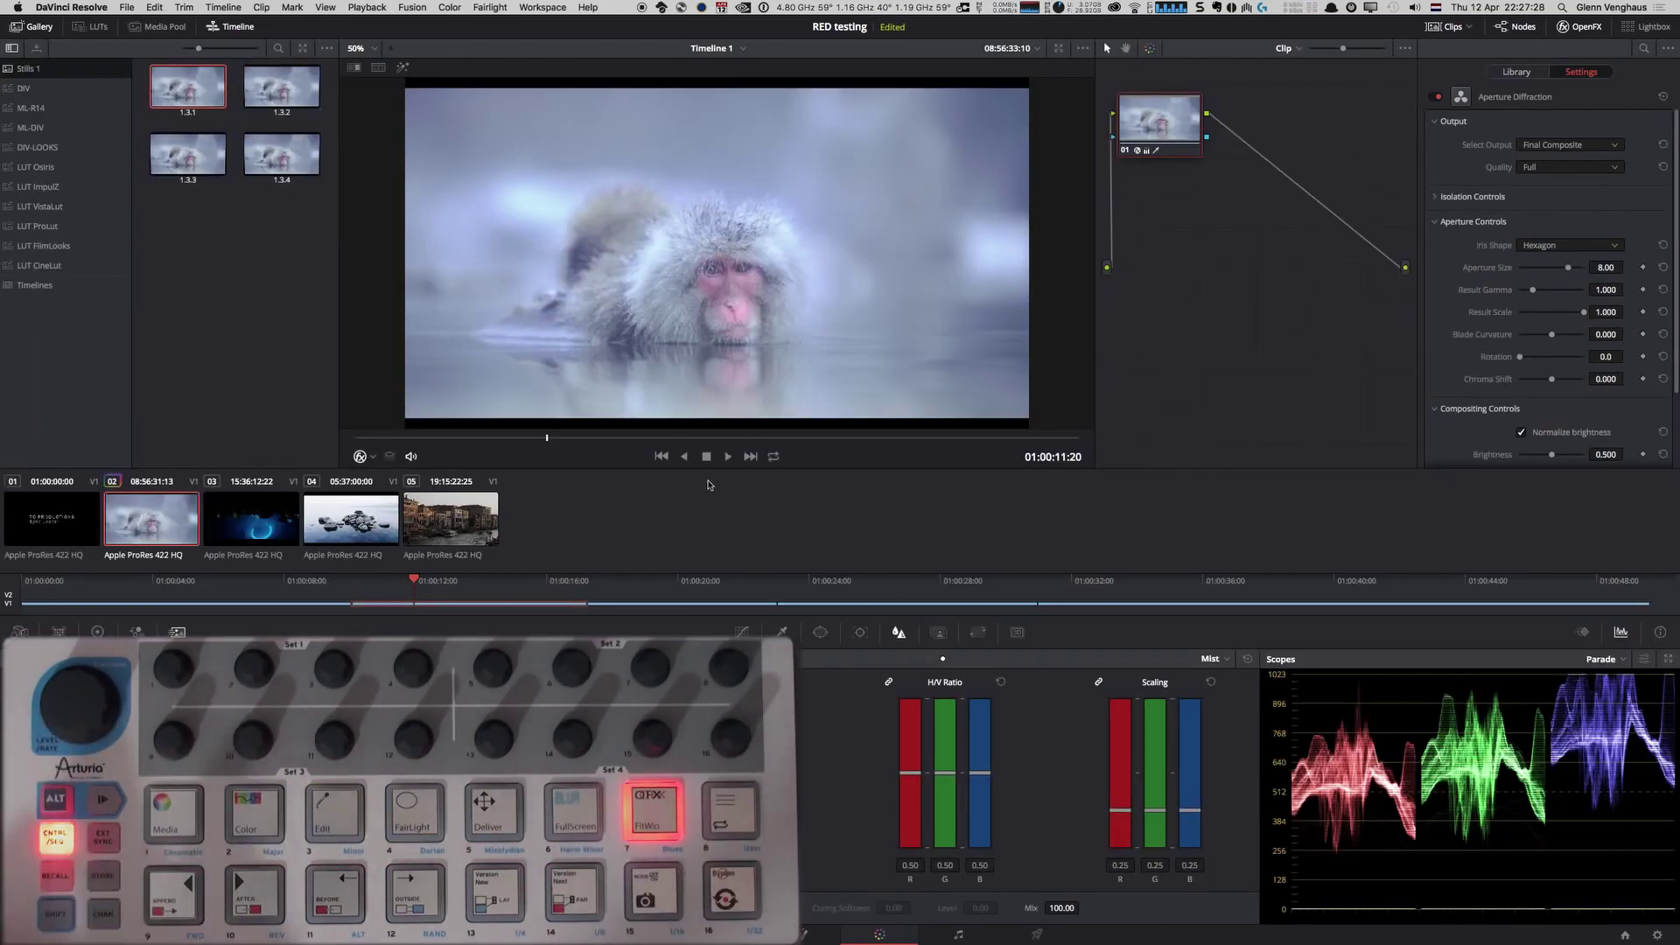
Browse the favorite effects in the OpenFX library and return to the Aperture Diffraction settings.
click(1523, 72)
scroll(1557, 178, down, 10)
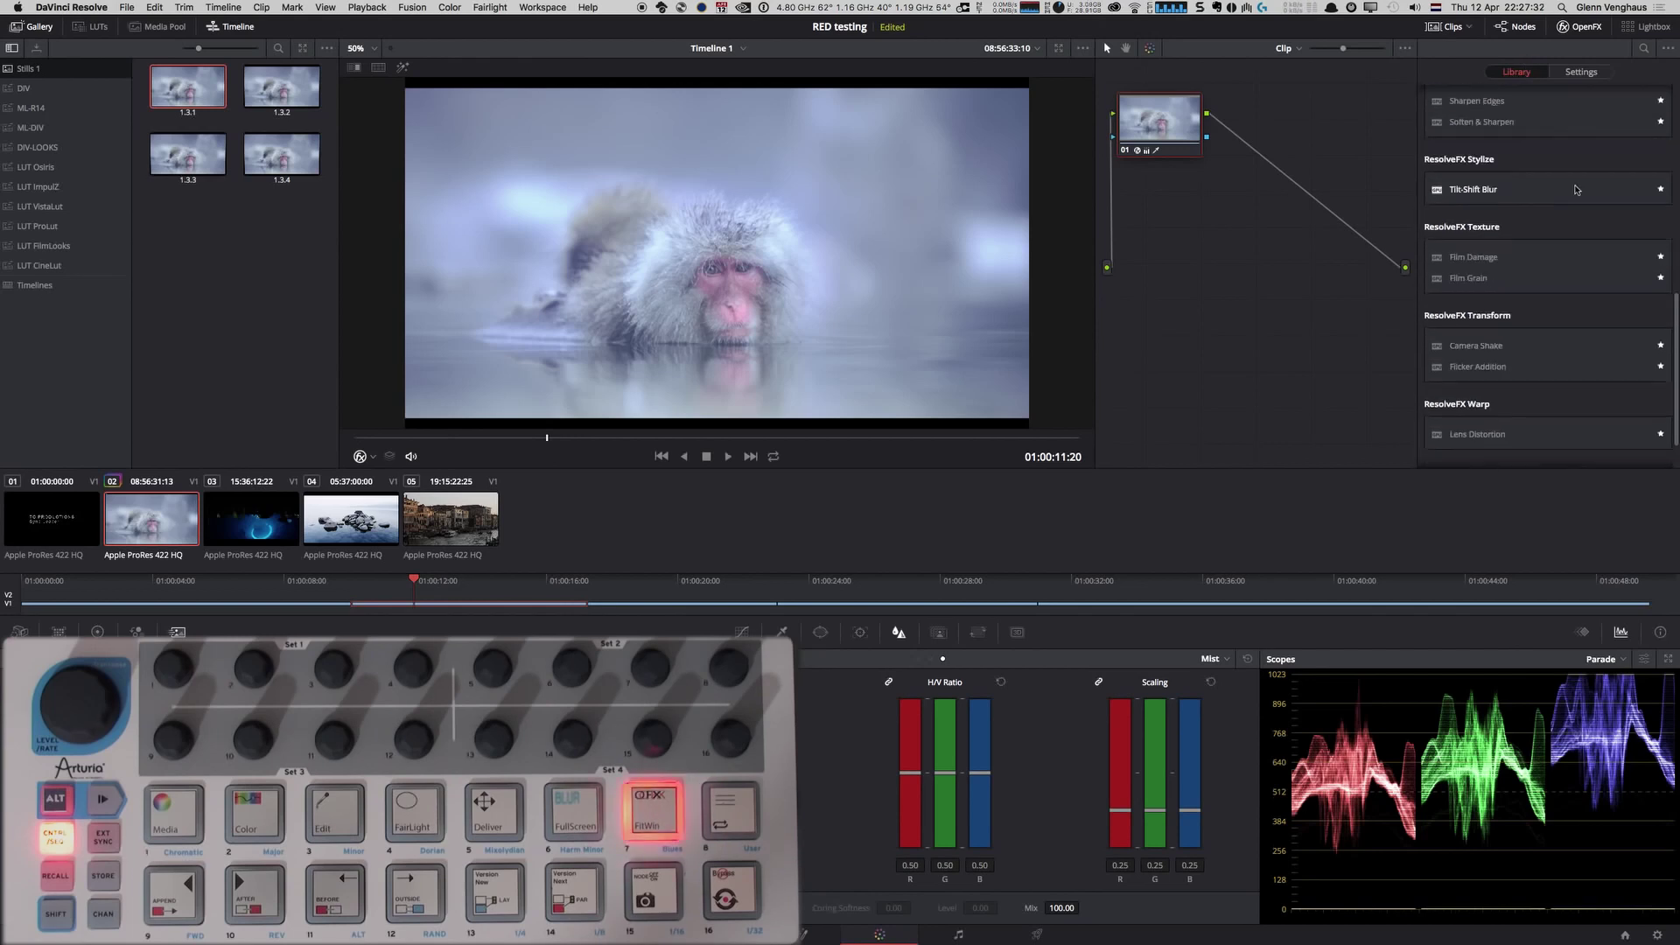
scroll(1575, 208, up, 5)
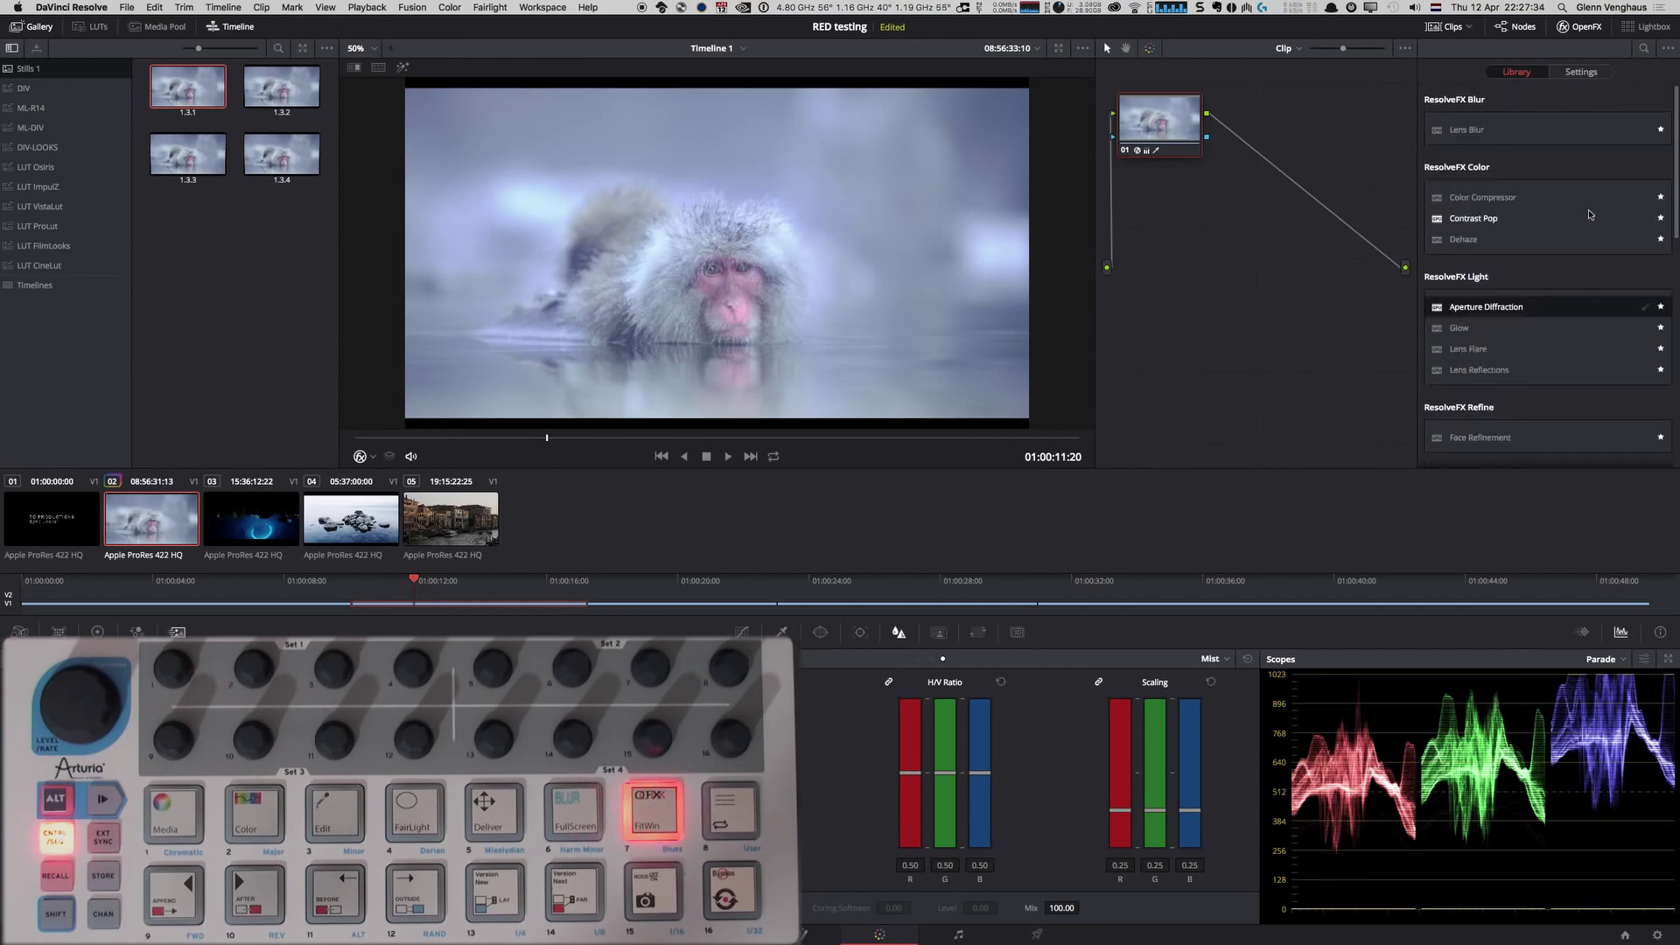
scroll(1581, 216, up, 3)
scroll(1579, 215, up, 3)
click(1581, 72)
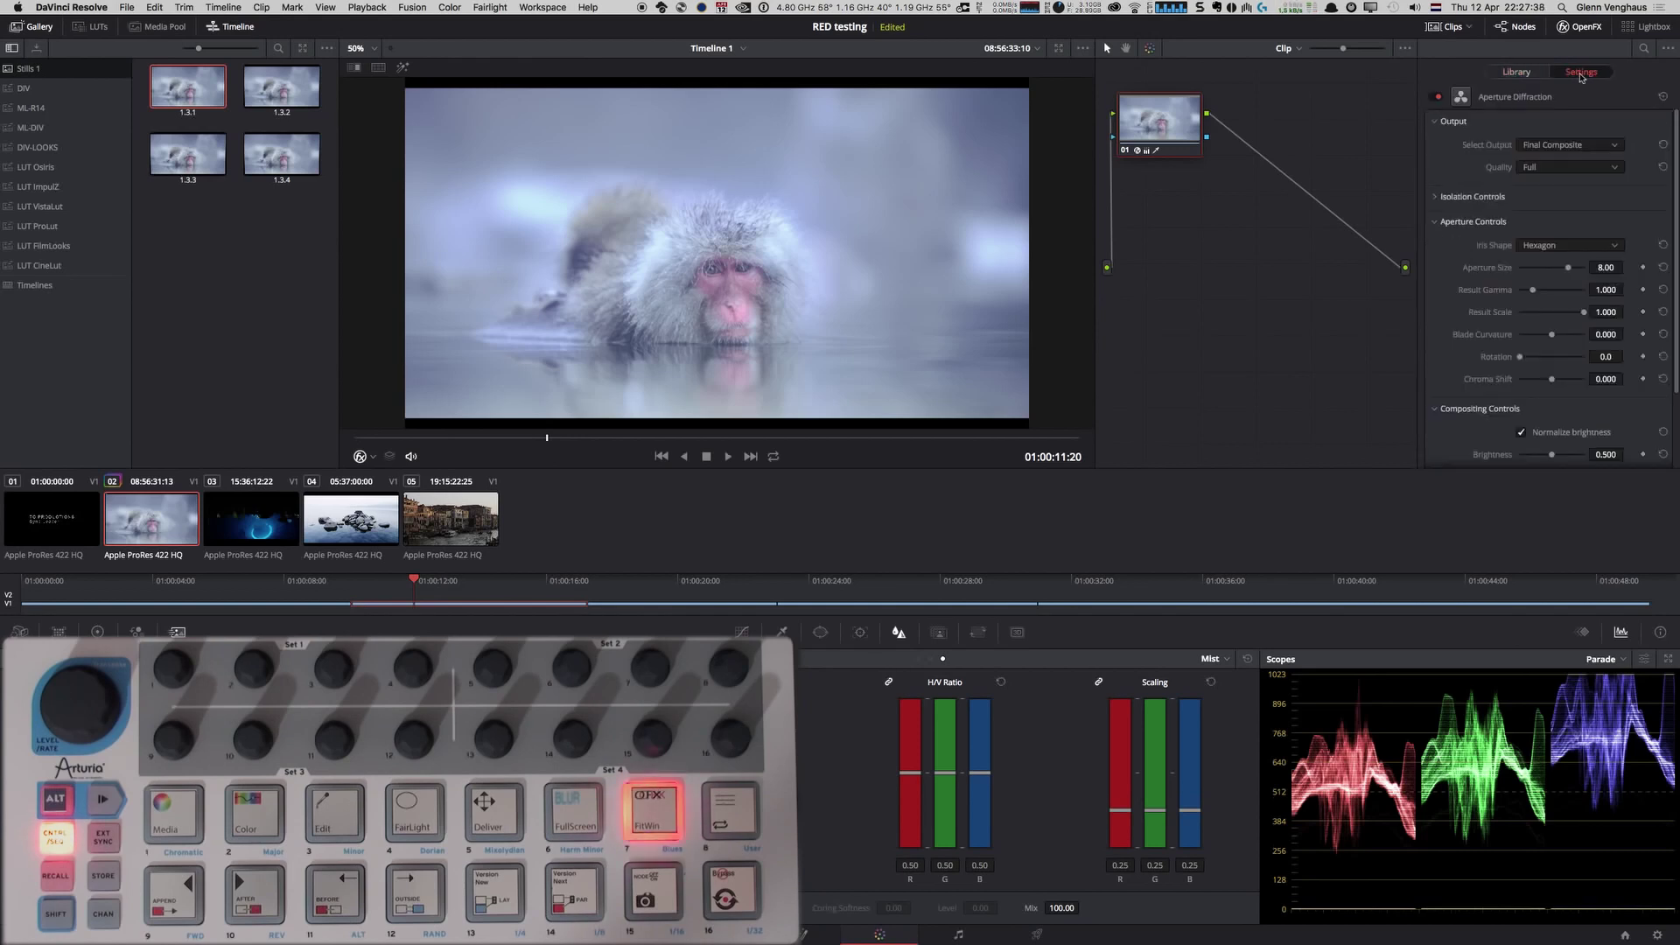
List all effects in the OpenFX library, apply Directional Blur to the node and dismiss the unsupported-effect message.
click(1526, 73)
click(1667, 49)
click(1625, 64)
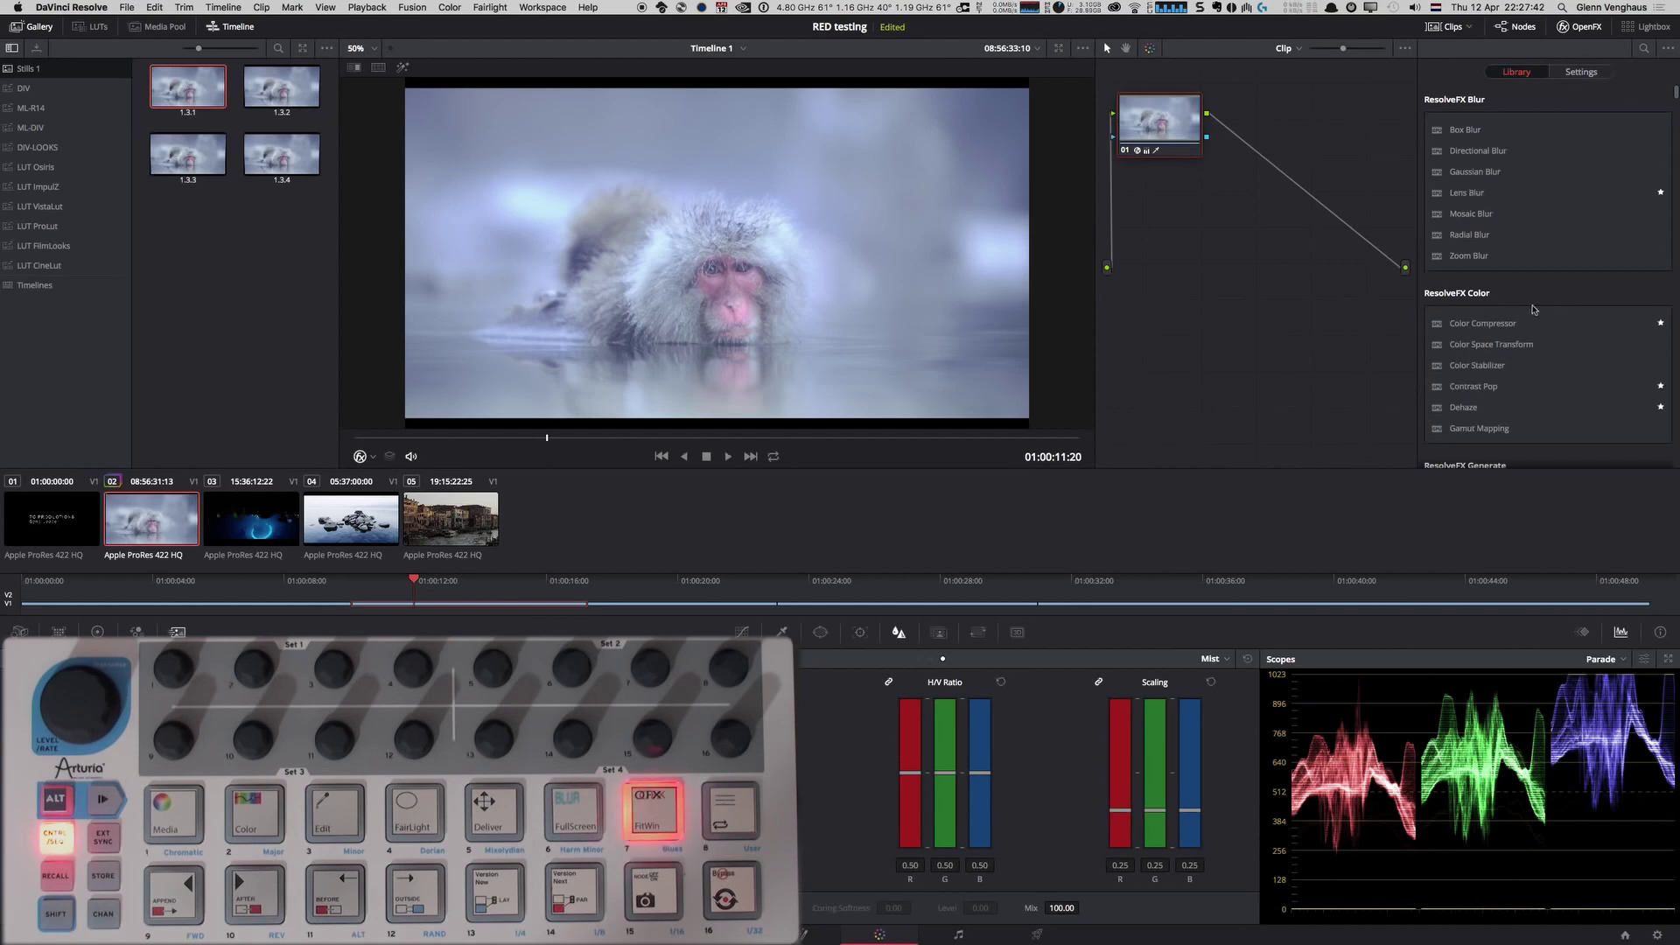
drag(1478, 151, 1178, 140)
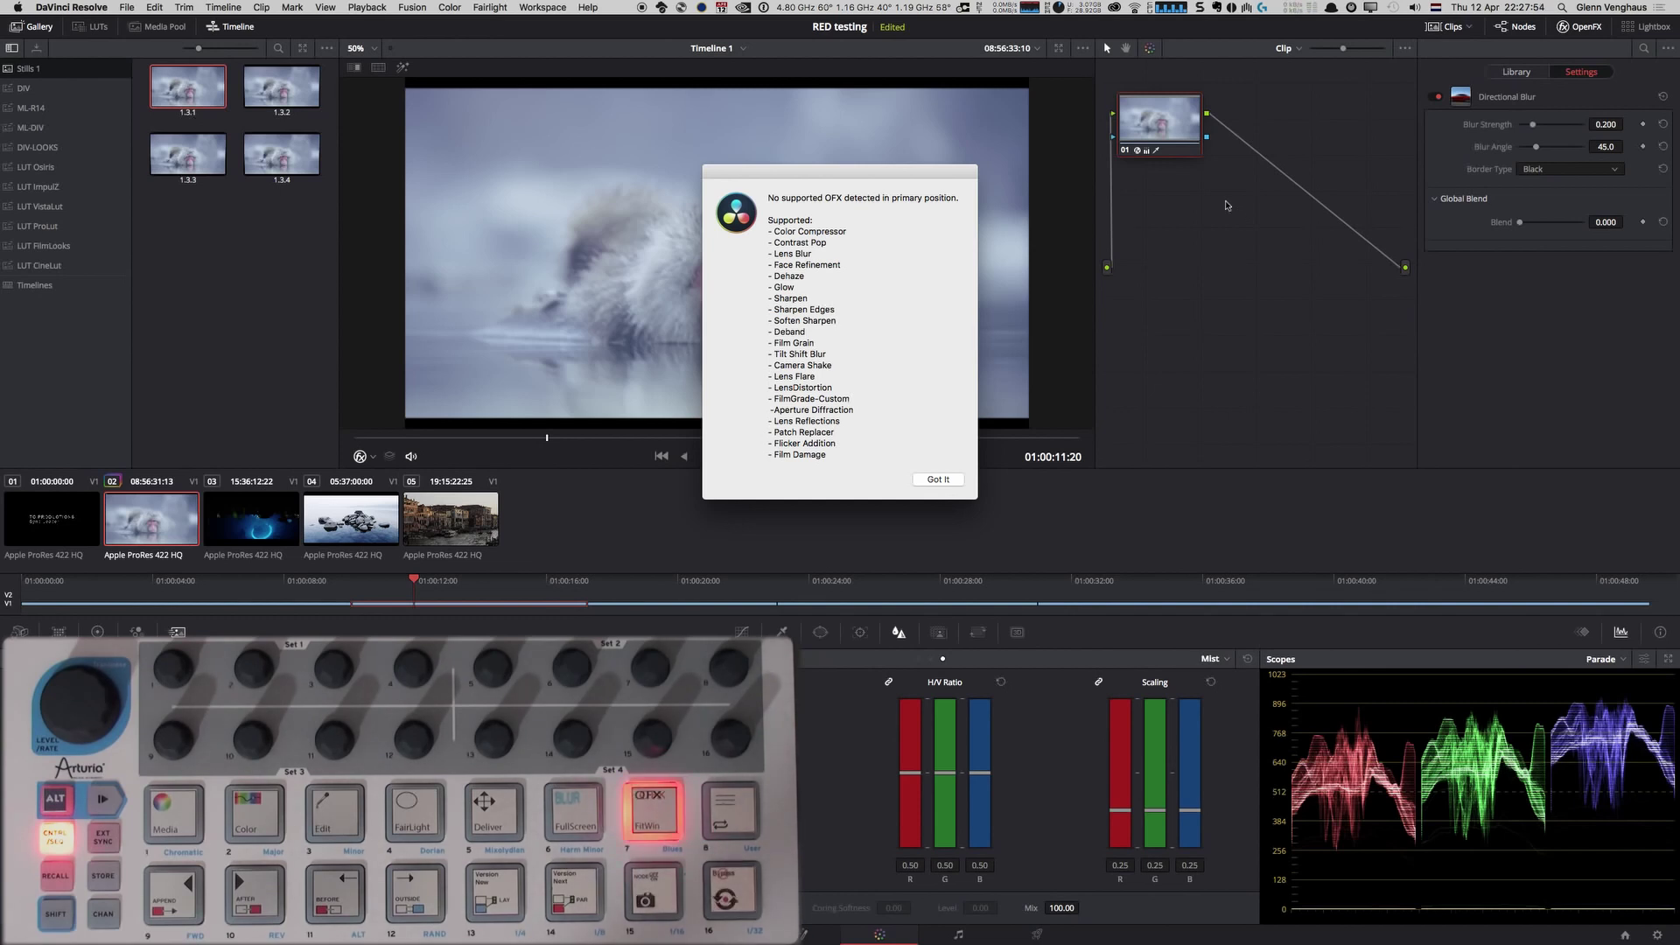
click(952, 487)
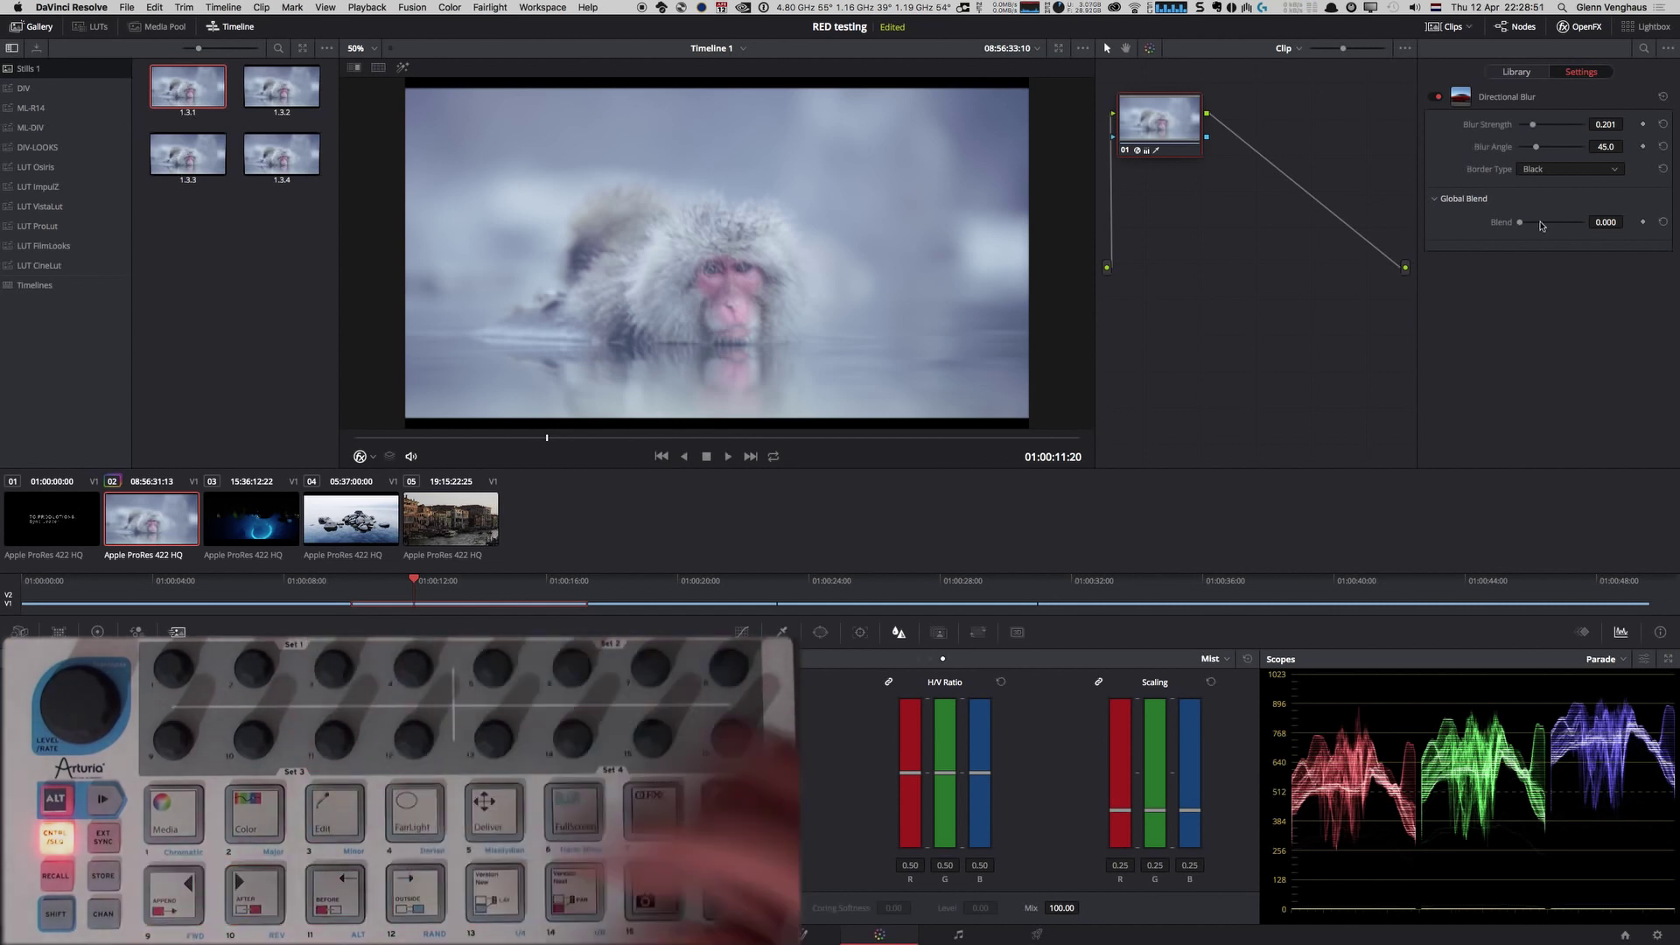
scroll(1559, 129, up, 3)
scroll(1549, 149, up, 3)
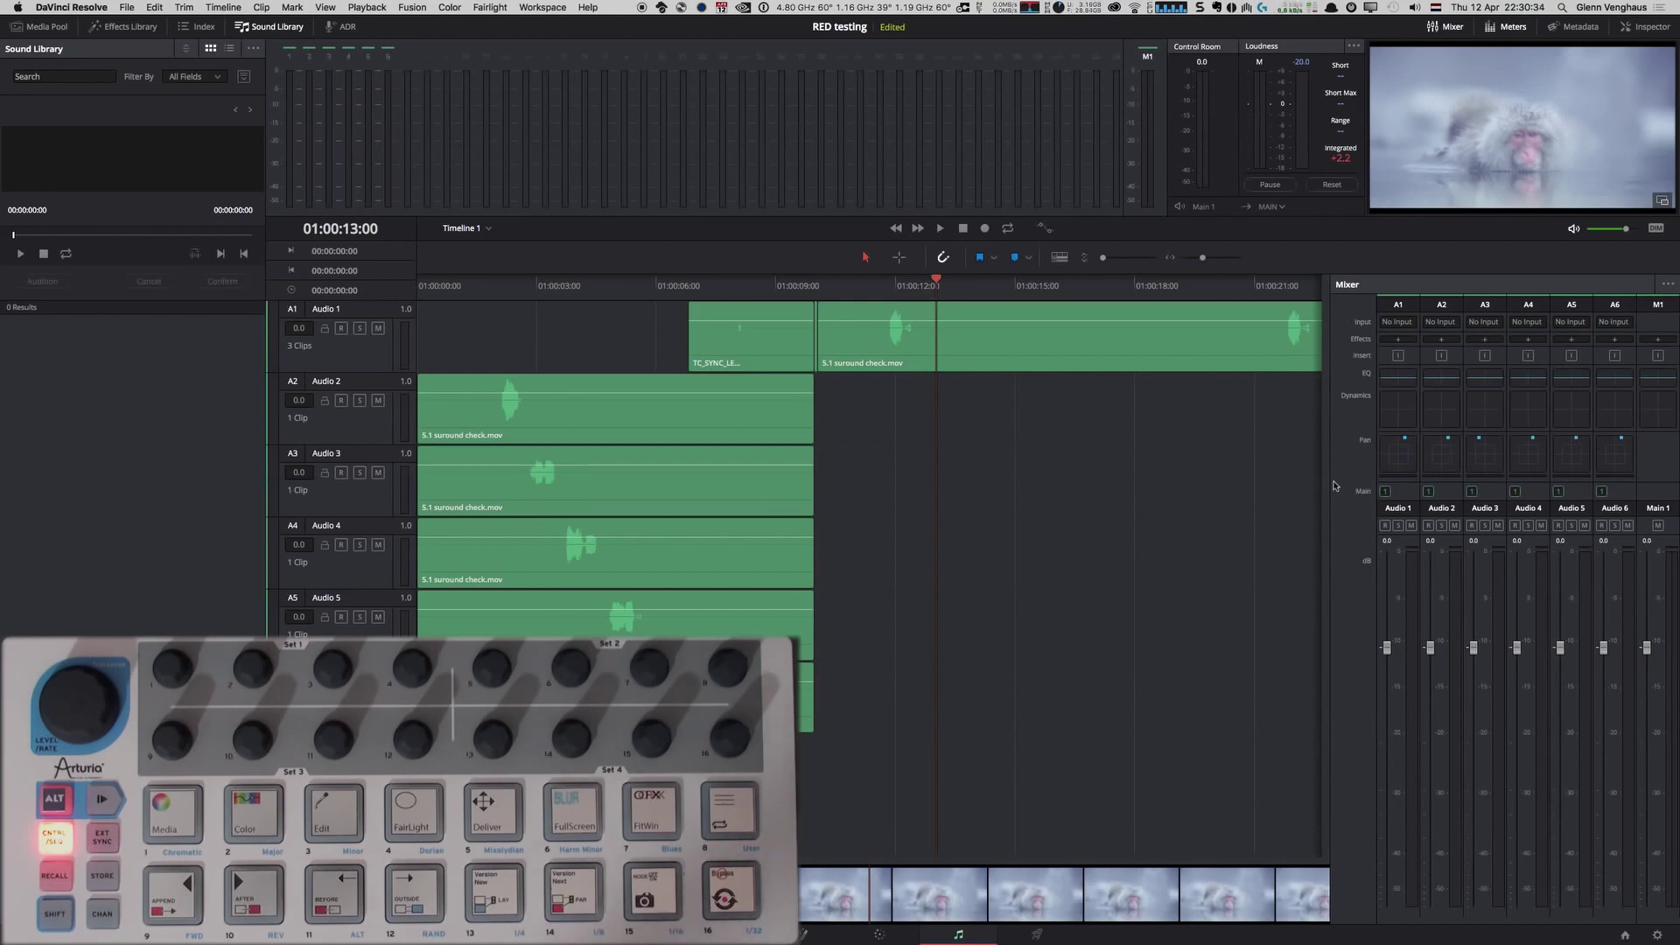
On the Fairlight page, mute the Audio 2, Audio 3, Audio 4 and Audio 5 tracks.
click(378, 401)
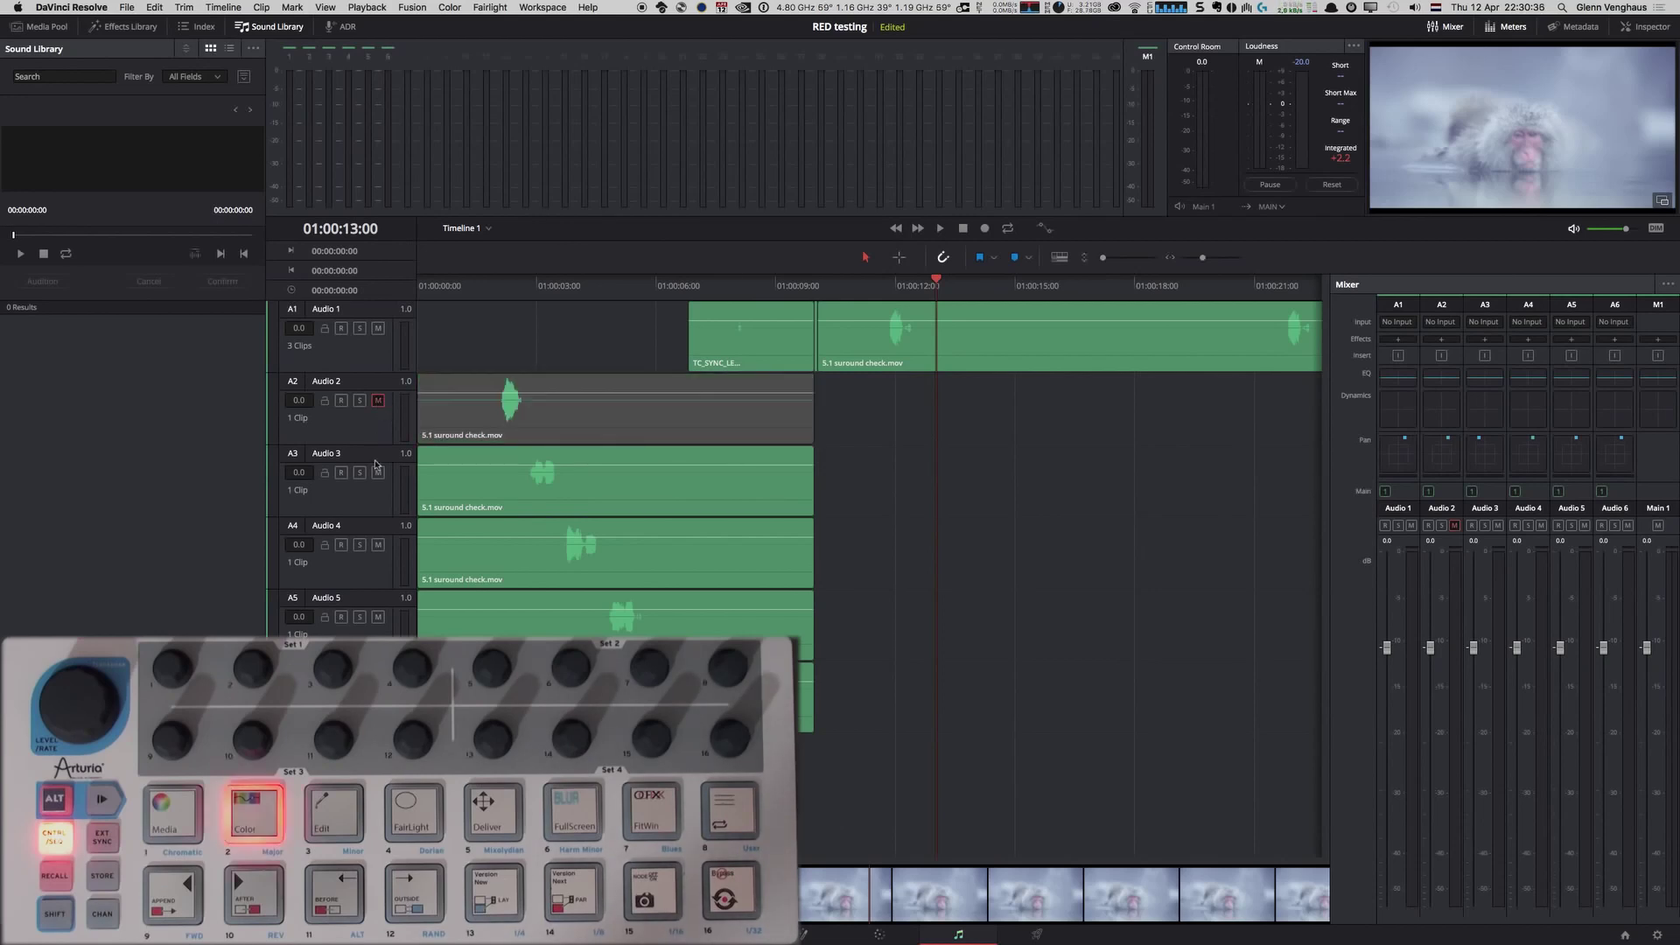
click(379, 474)
click(378, 617)
click(378, 545)
click(377, 617)
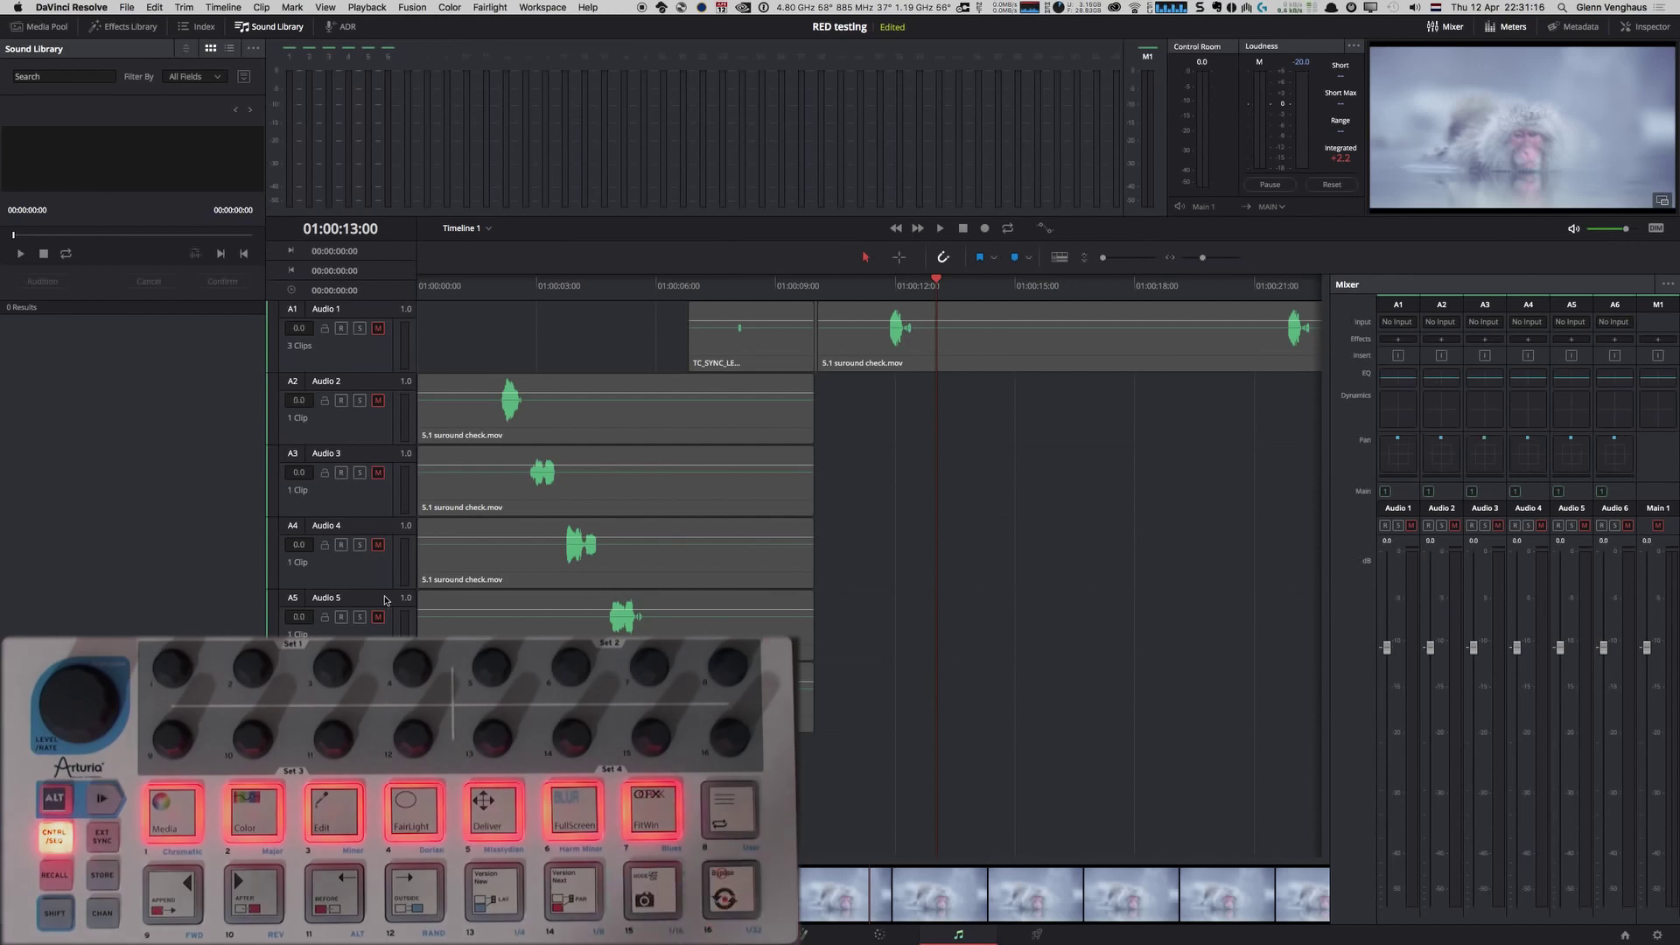
Jog the playhead frame by frame back to 01:00:11:10, briefly stepping forward along the way.
key(Left)
key(Left)
key(Left)
key(Left)
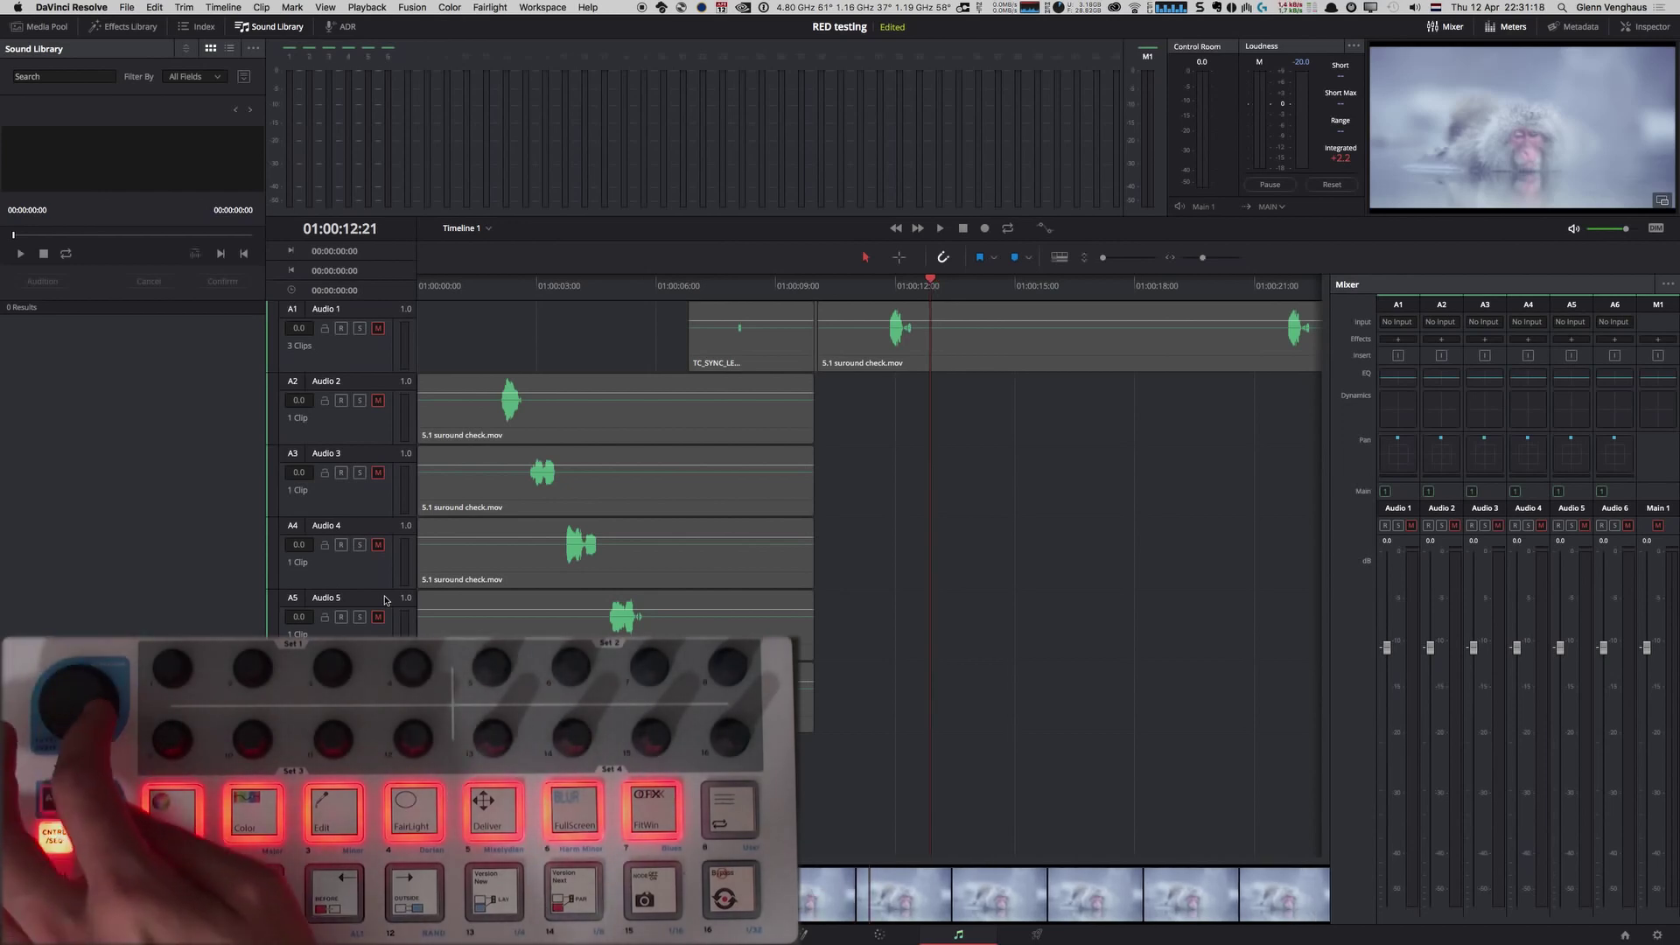
key(Left)
key(Left)
key(Left)
key(Left)
key(Left)
key(Left)
key(Left)
key(Left)
key(Left)
key(Left)
key(Left)
key(Left)
key(Left)
key(Left)
key(Left)
key(Left)
key(Left)
key(Left)
key(Left)
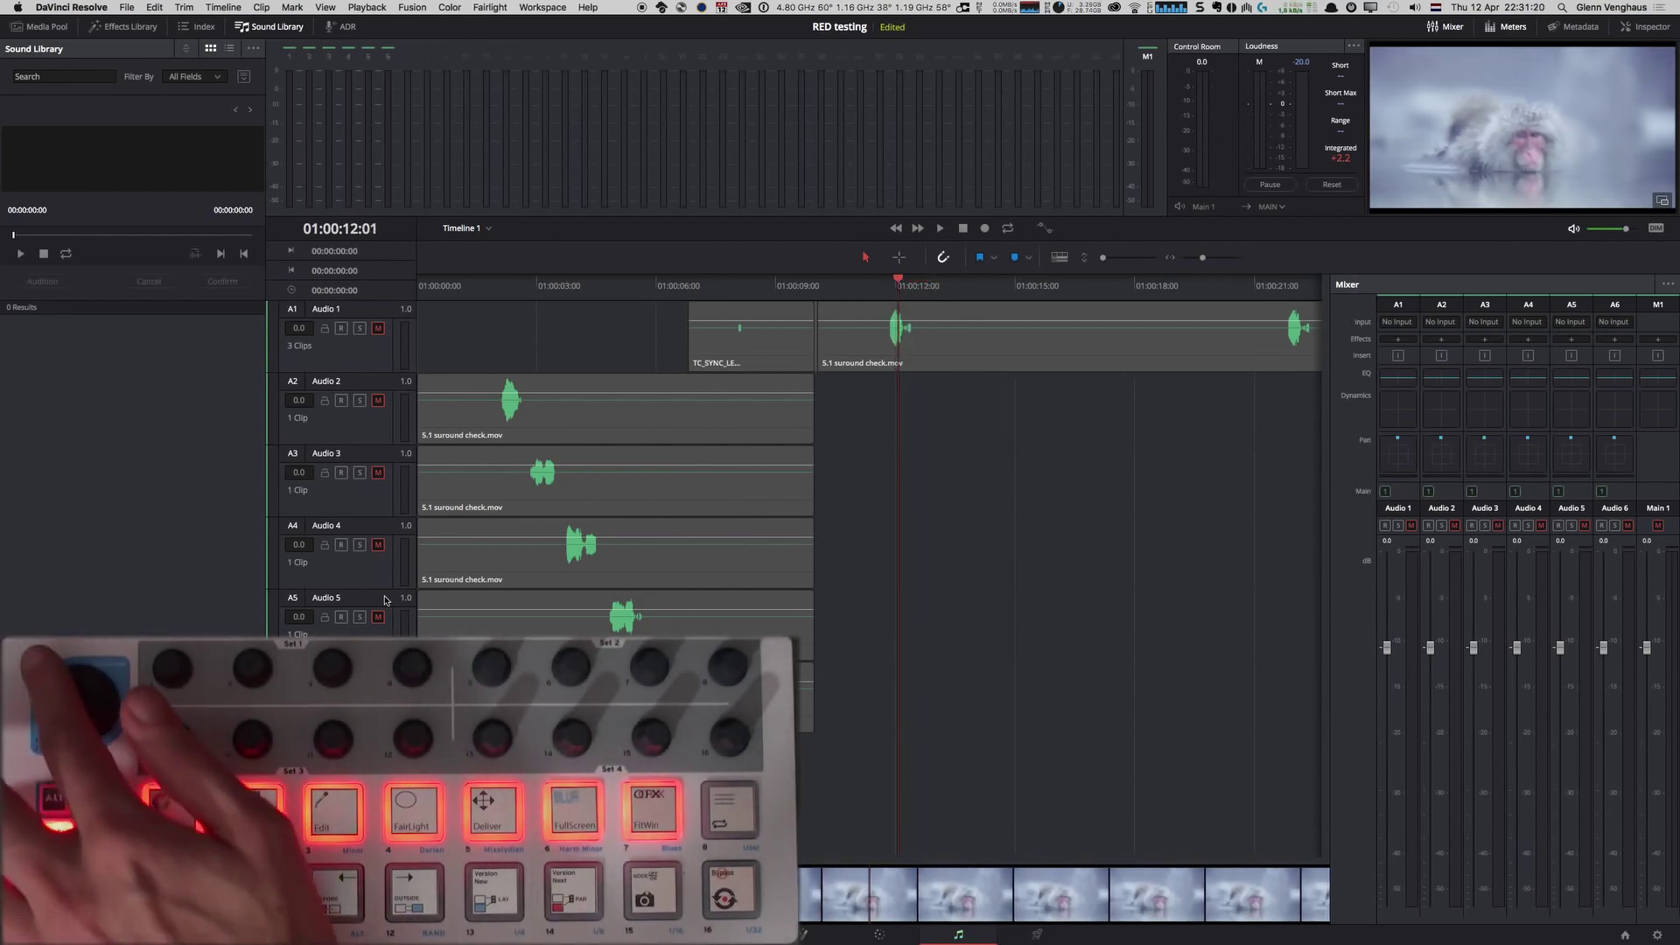
key(Left)
key(Left)
key(Right)
key(Right)
key(Right)
key(Right)
key(Left)
key(Left)
key(Left)
key(Left)
key(Left)
key(Left)
key(Left)
key(Left)
key(Left)
key(Left)
key(Left)
key(Left)
key(Left)
key(Left)
key(Left)
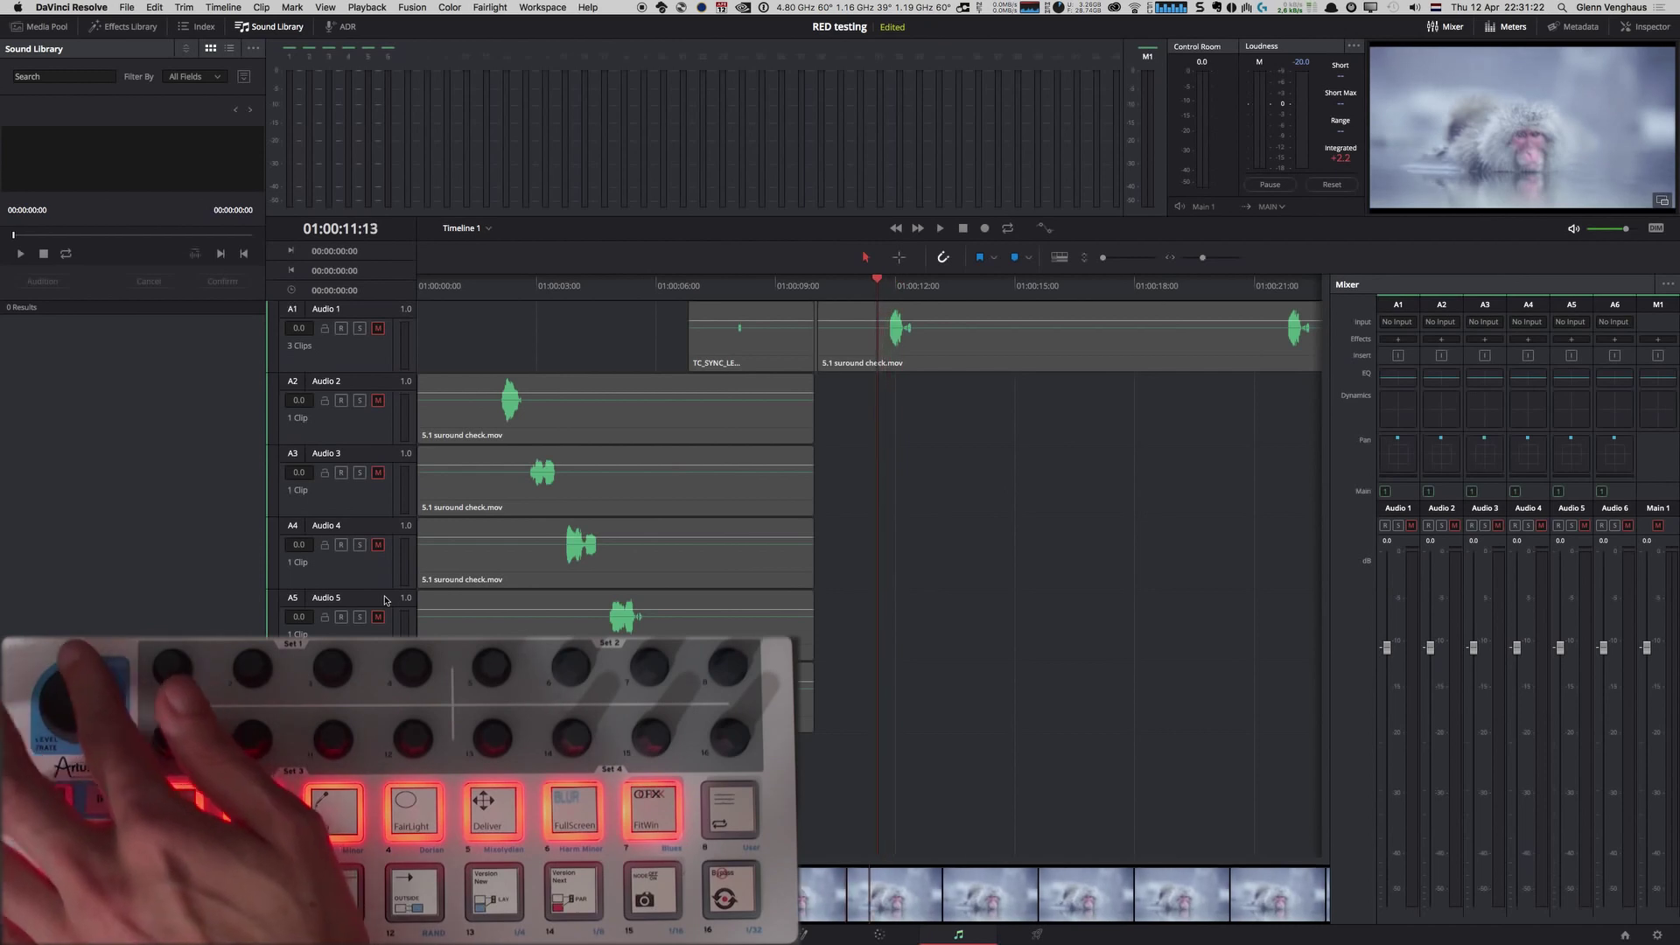
key(Left)
key(Left)
key(Left)
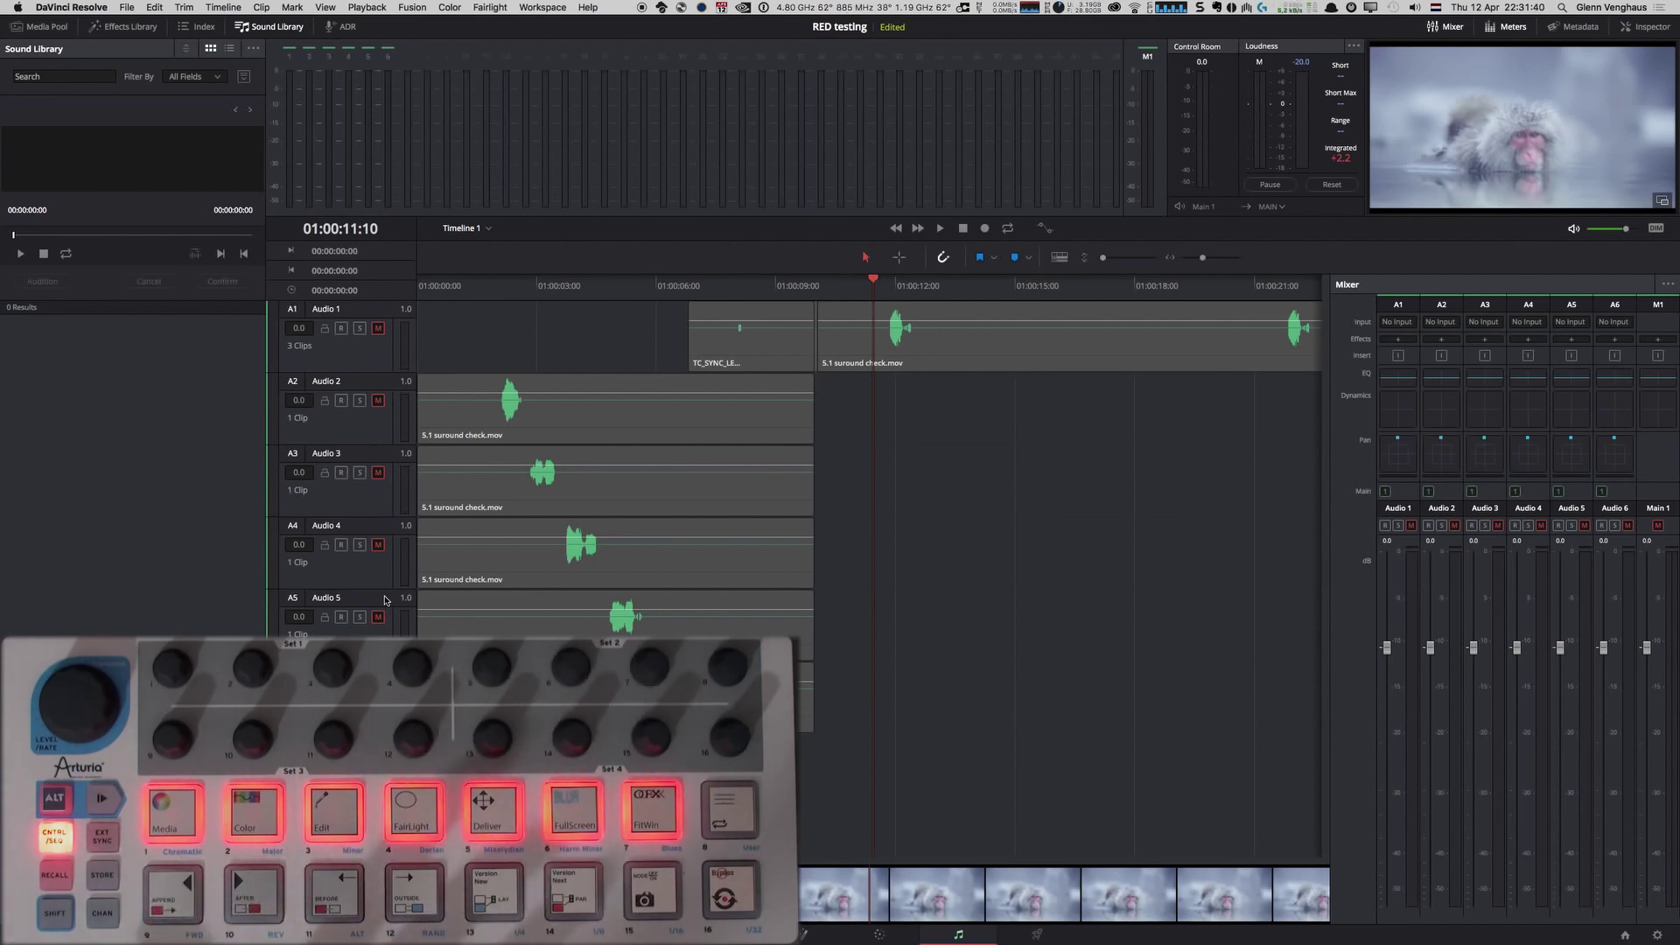
Jump the playhead to the end of the timeline and back through the edit points to 01:00:09:23.
key(End)
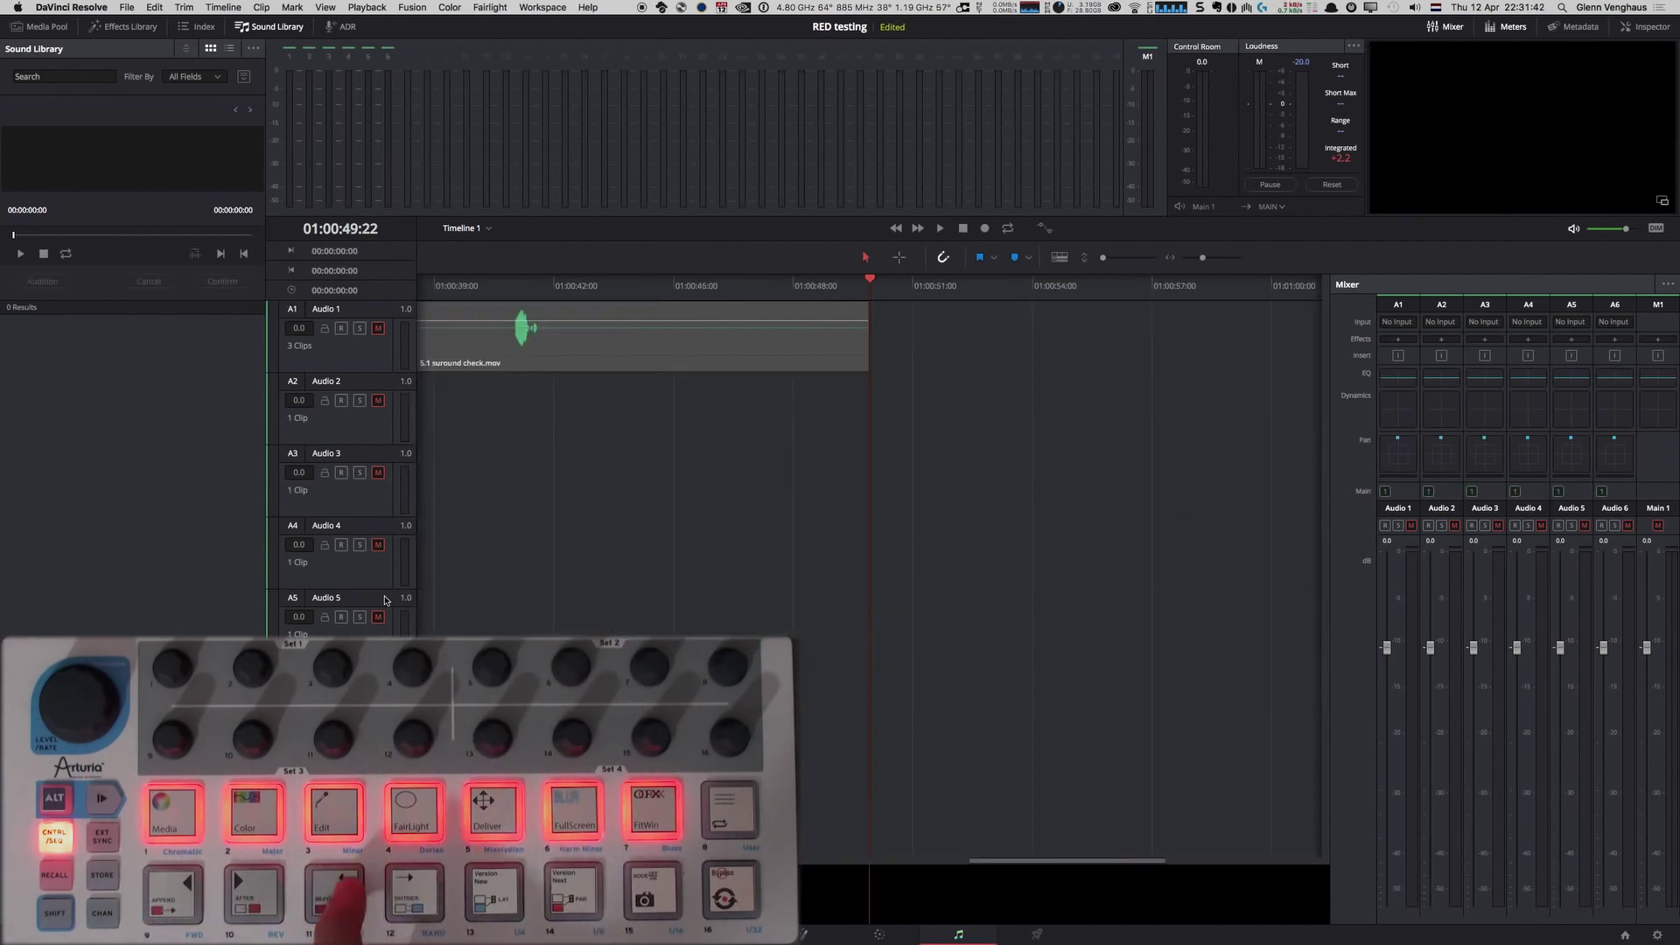
key(Up)
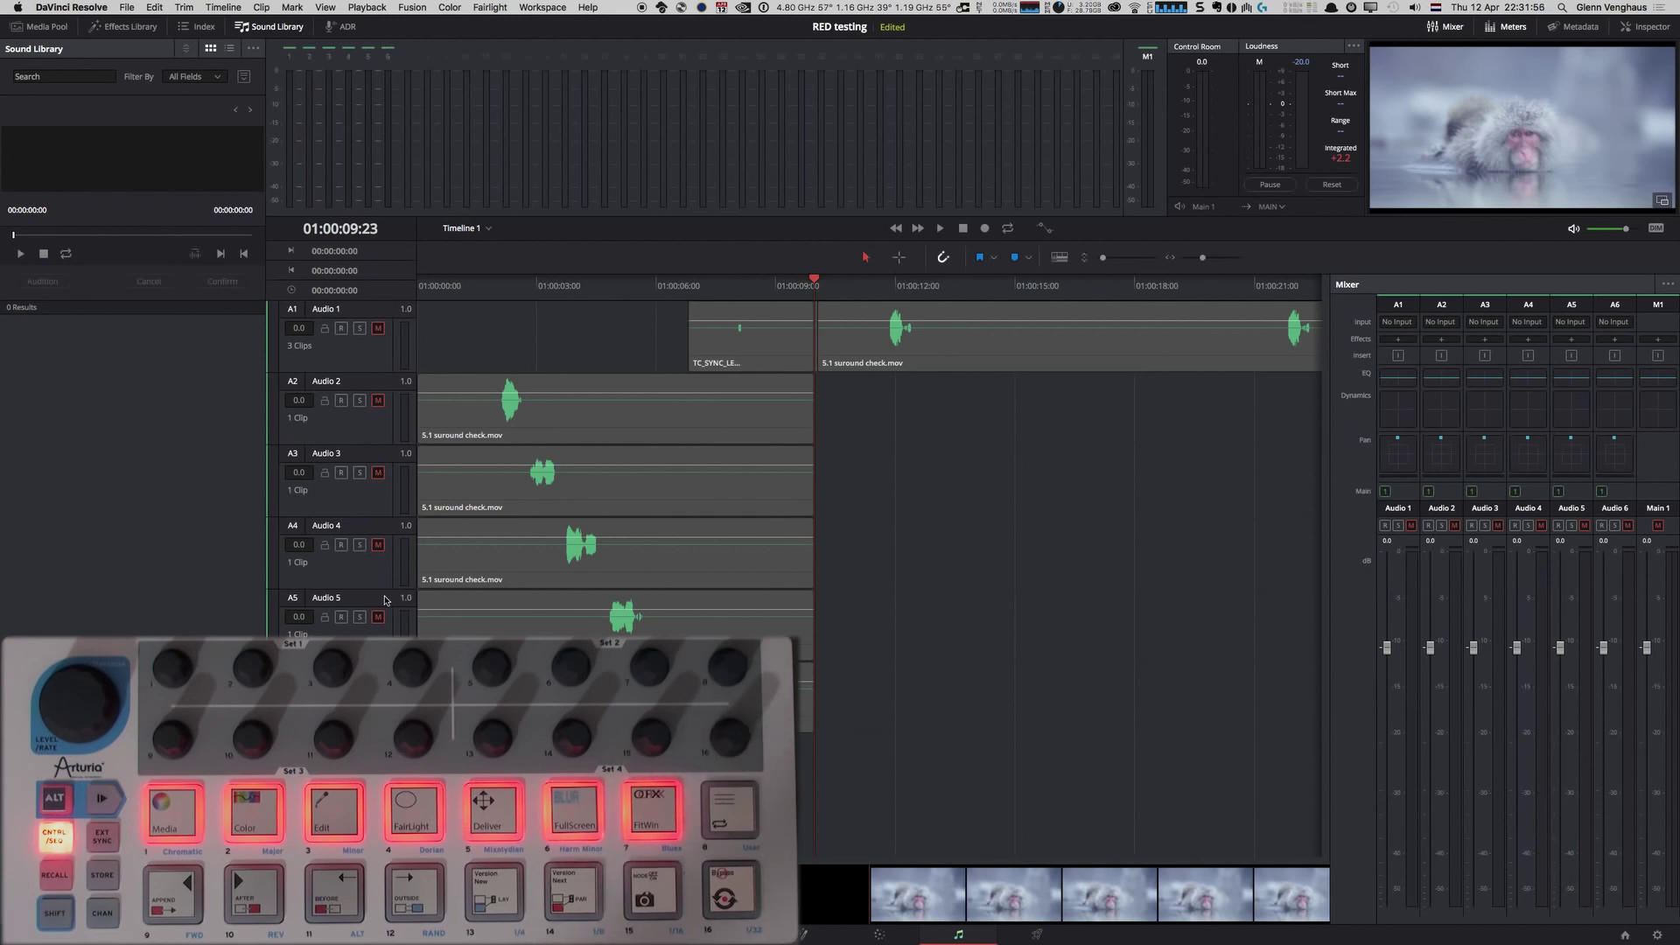
Toggle the track mutes until Audio 1, 2 and 4 are unmuted and Audio 3 and 5 stay muted, and save the project.
key(3)
key(5)
key(2)
key(3)
key(4)
key(5)
key(4)
key(1)
key(3)
key(5)
key(3)
key(4)
key(5)
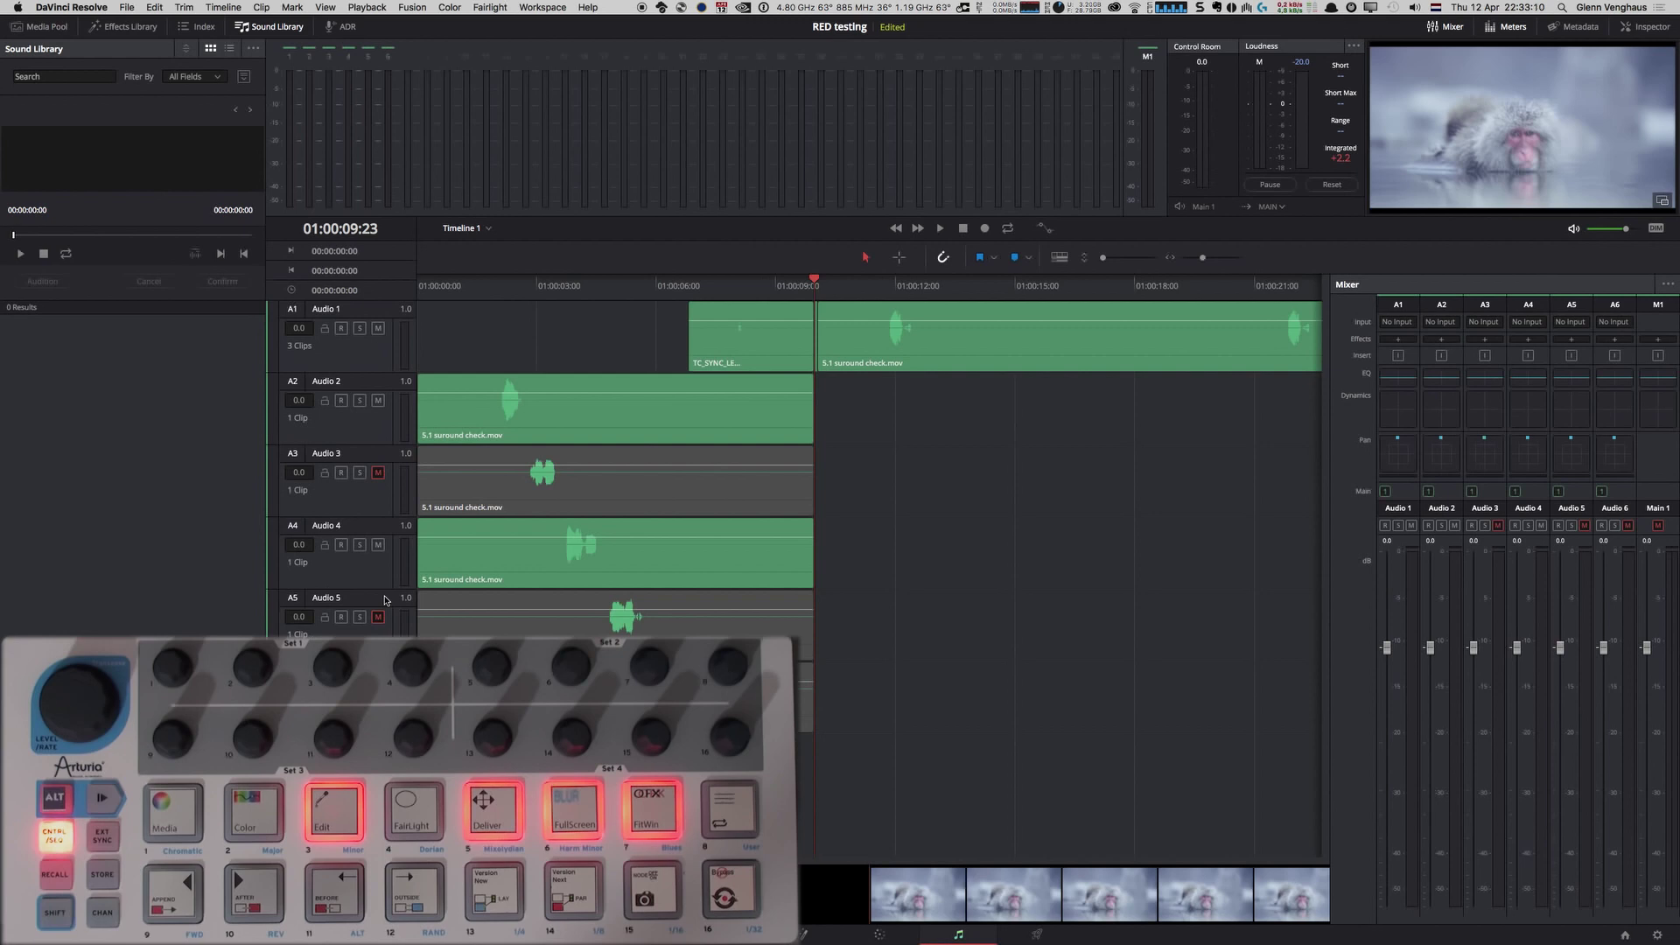
key(super+s)
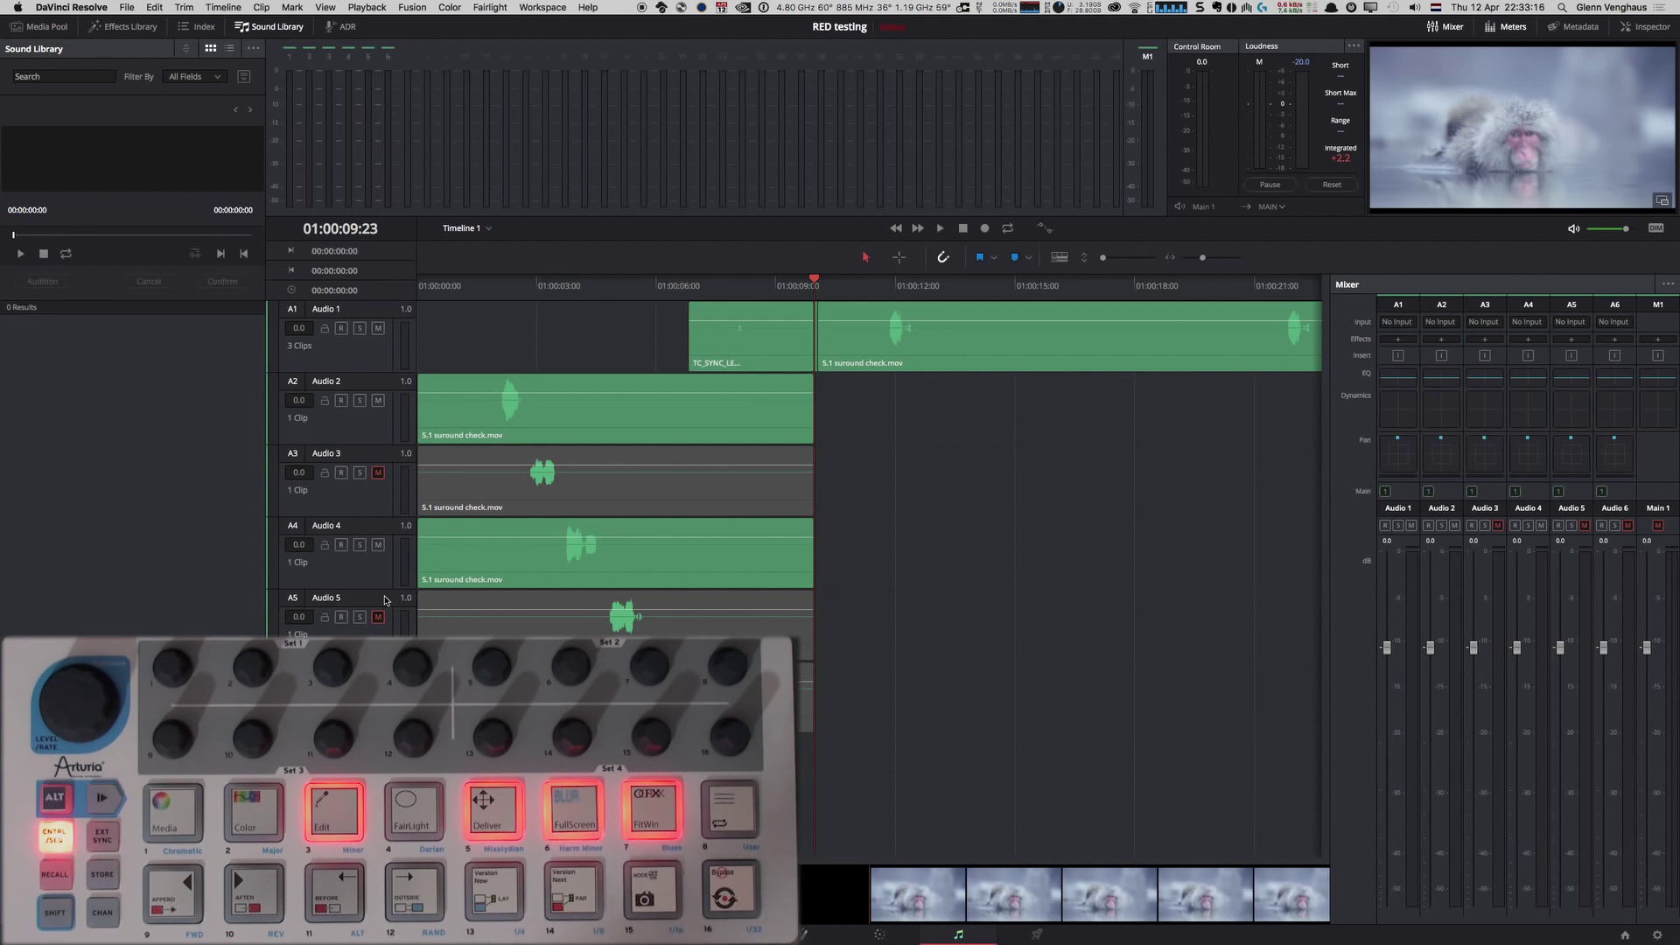